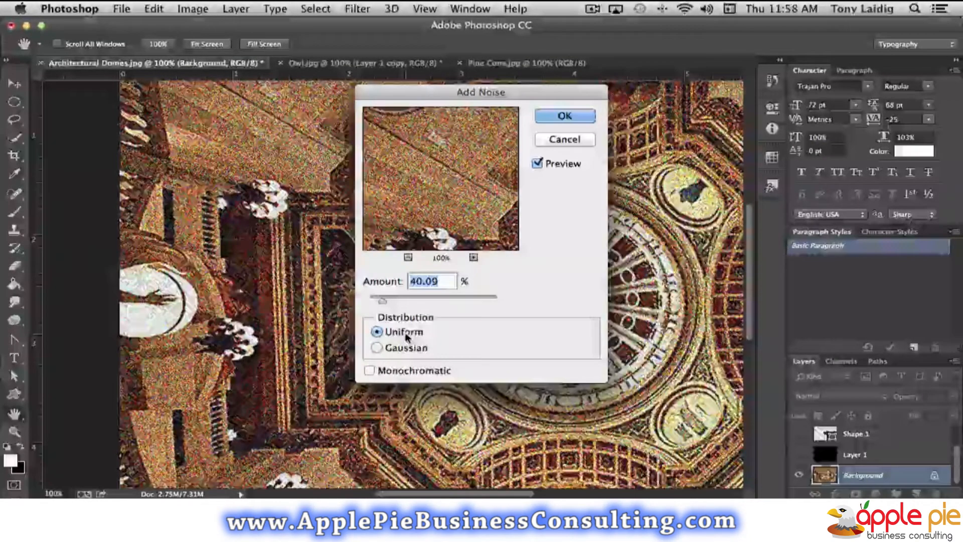
# - Set the noise distribution to Gaussian and make the noise monochromatic
pyautogui.click(403, 349)
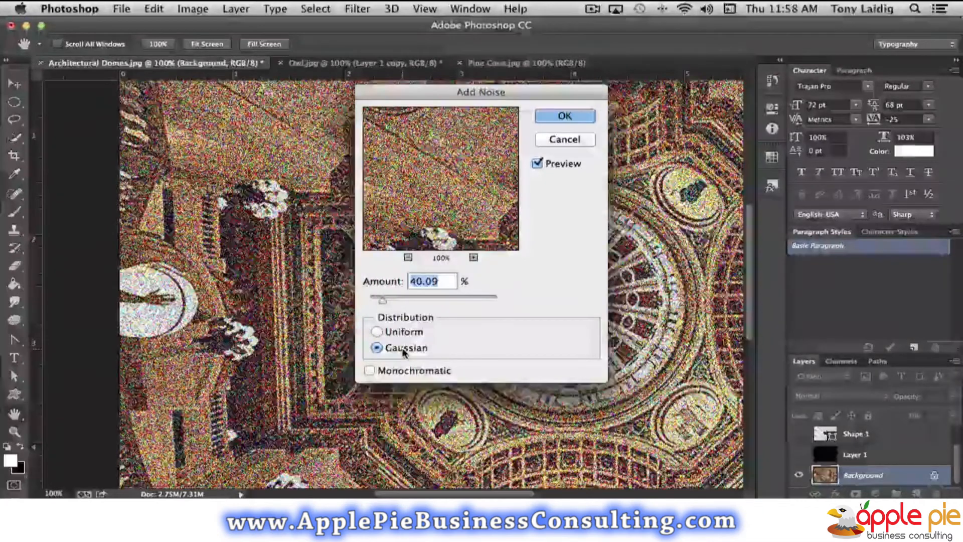
pyautogui.click(390, 373)
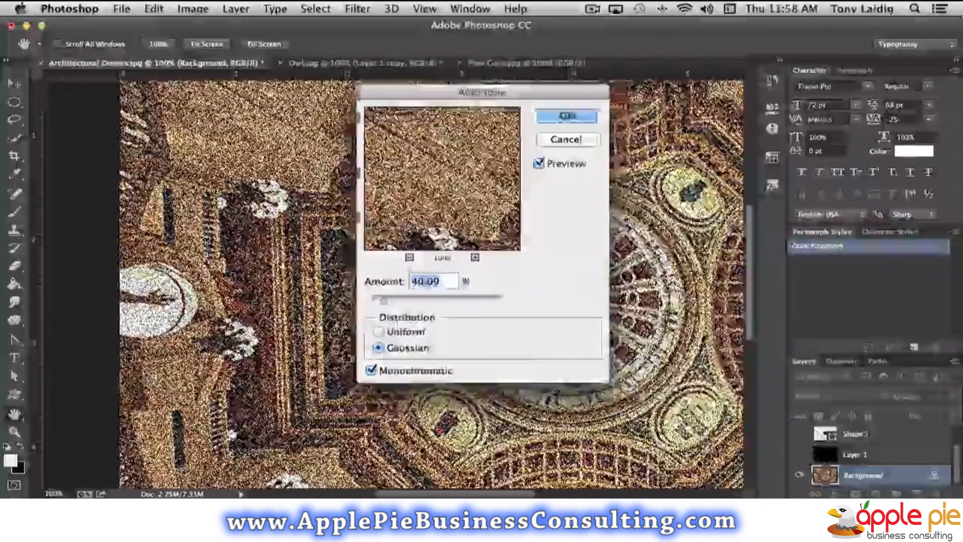
pyautogui.moveTo(408, 93); pyautogui.dragTo(601, 83)
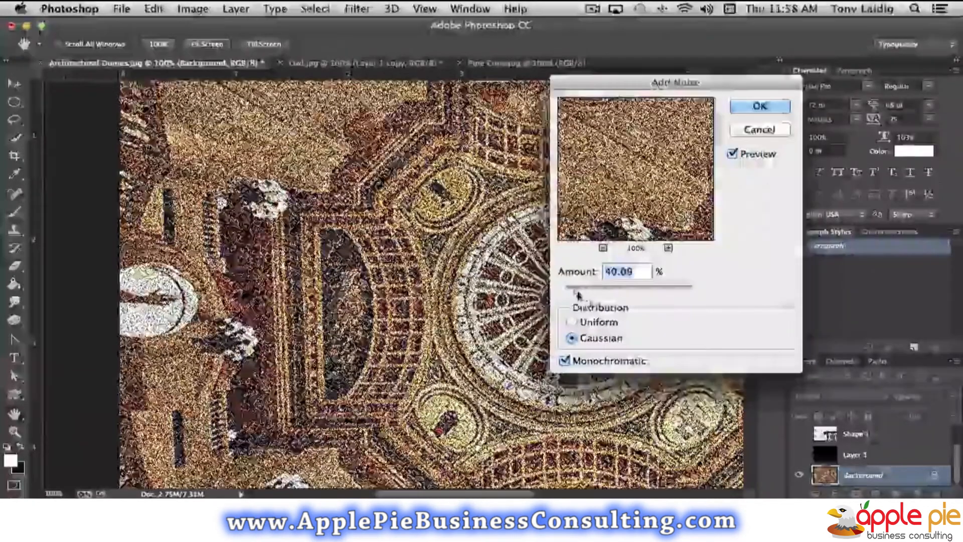
# - Reduce the noise amount to 3%
pyautogui.moveTo(578, 290); pyautogui.dragTo(566, 297)
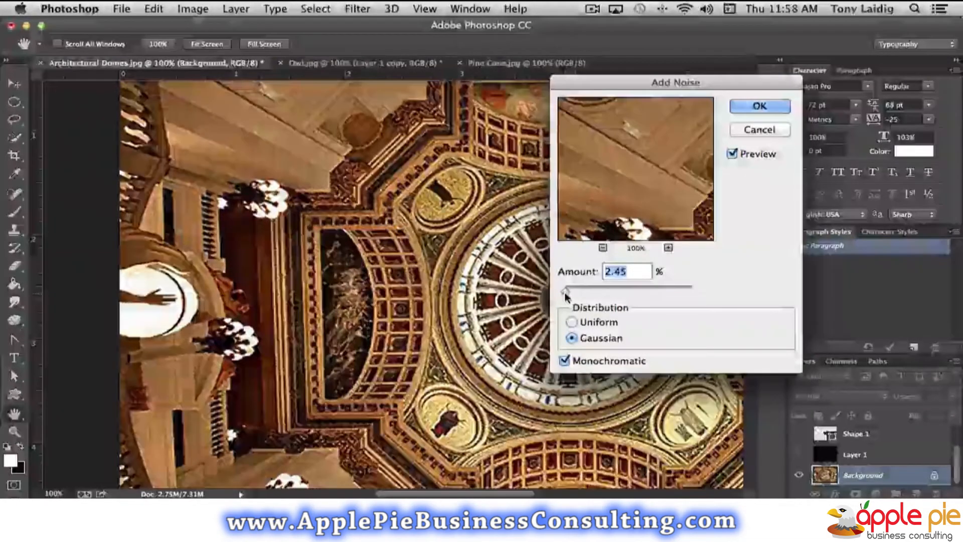
pyautogui.moveTo(565, 295); pyautogui.dragTo(566, 296)
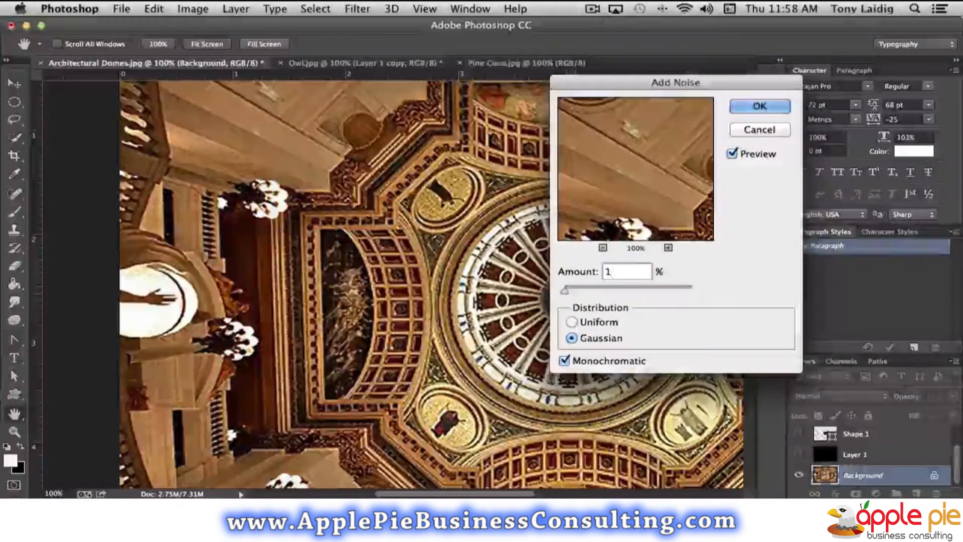
pyautogui.press('Tab')
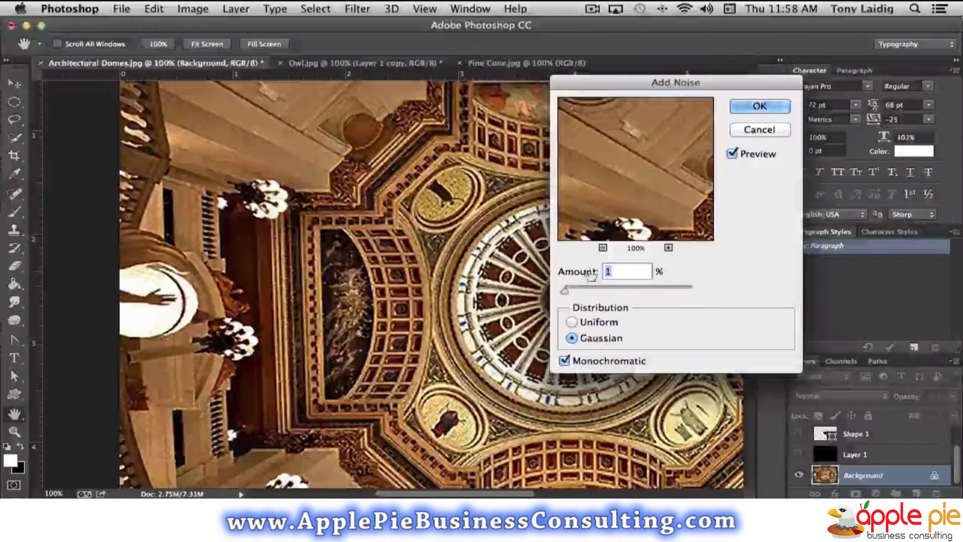
pyautogui.write('2')
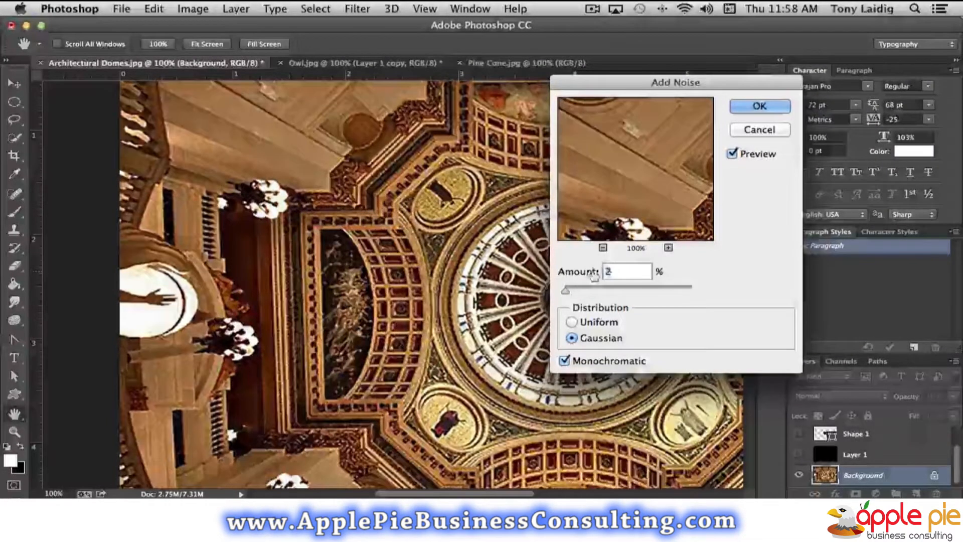
pyautogui.moveTo(593, 274); pyautogui.dragTo(595, 273)
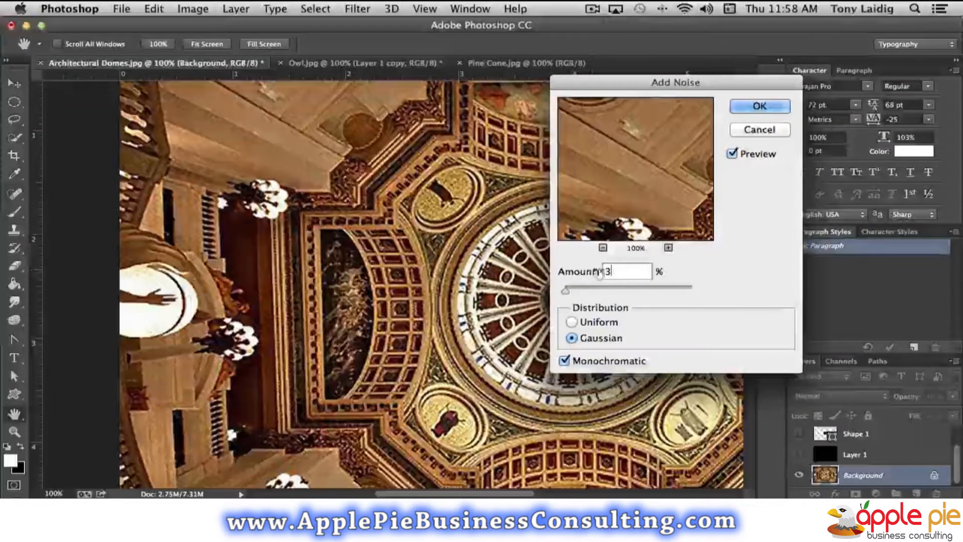
# - Compare the dome photo with and without the noise preview and apply the noise to the Background layer
pyautogui.click(733, 154)
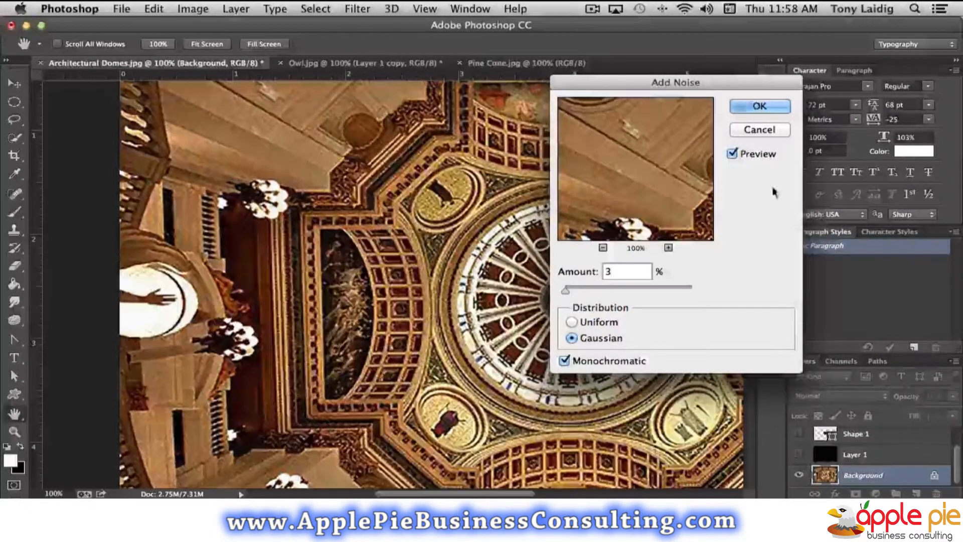
pyautogui.click(733, 154)
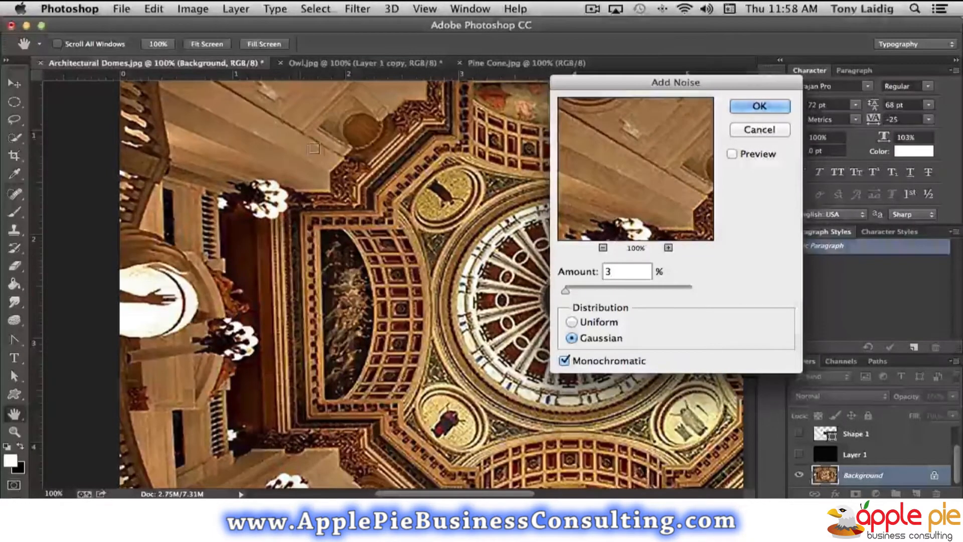
pyautogui.click(731, 153)
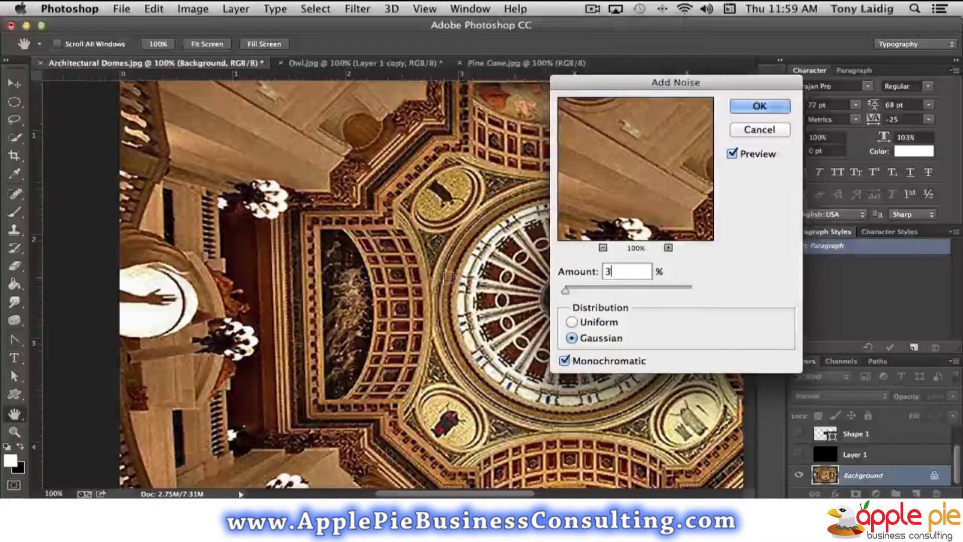
pyautogui.click(760, 106)
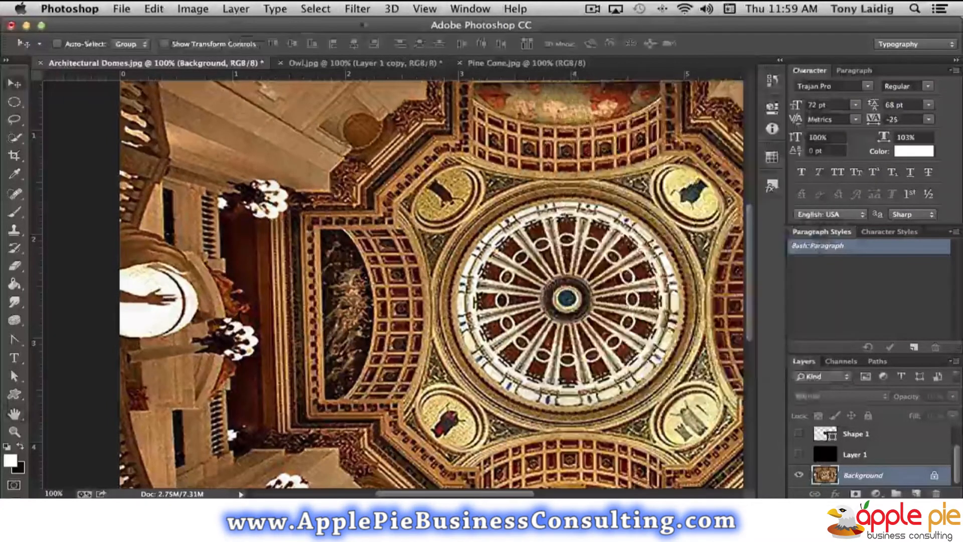
# - Apply the Despeckle noise filter to the Background layer
pyautogui.click(357, 9)
pyautogui.moveTo(416, 203)
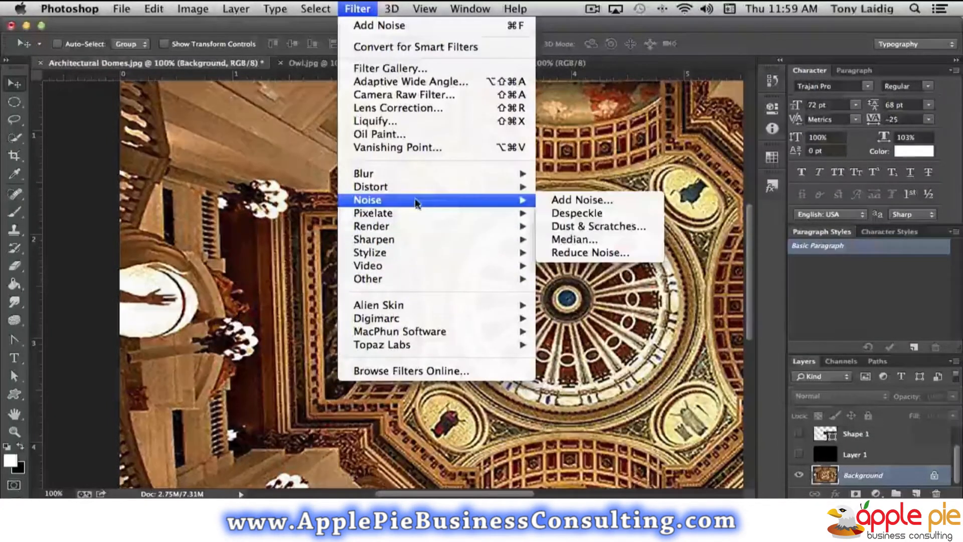
pyautogui.click(588, 212)
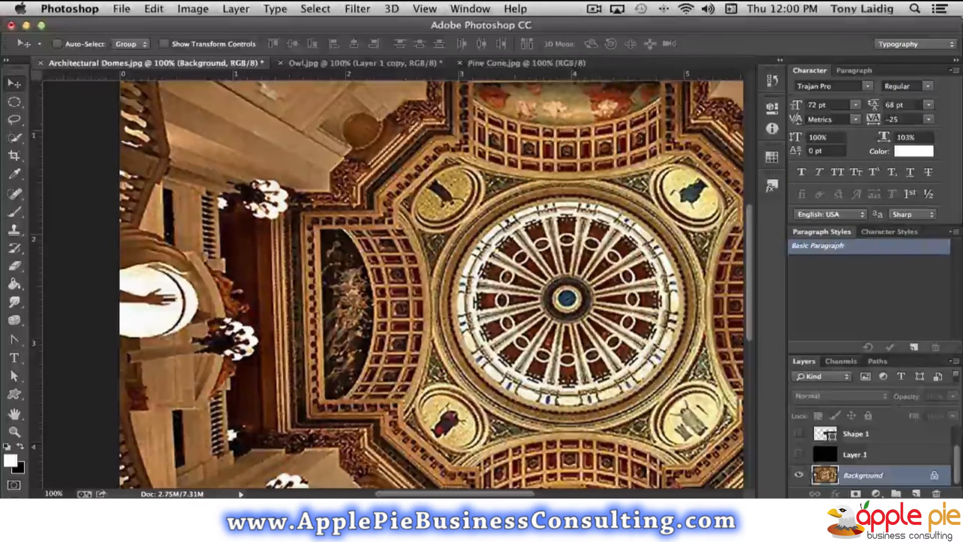
# - Try the Median noise filter on the Background layer with a radius of 2 pixels
pyautogui.click(357, 9)
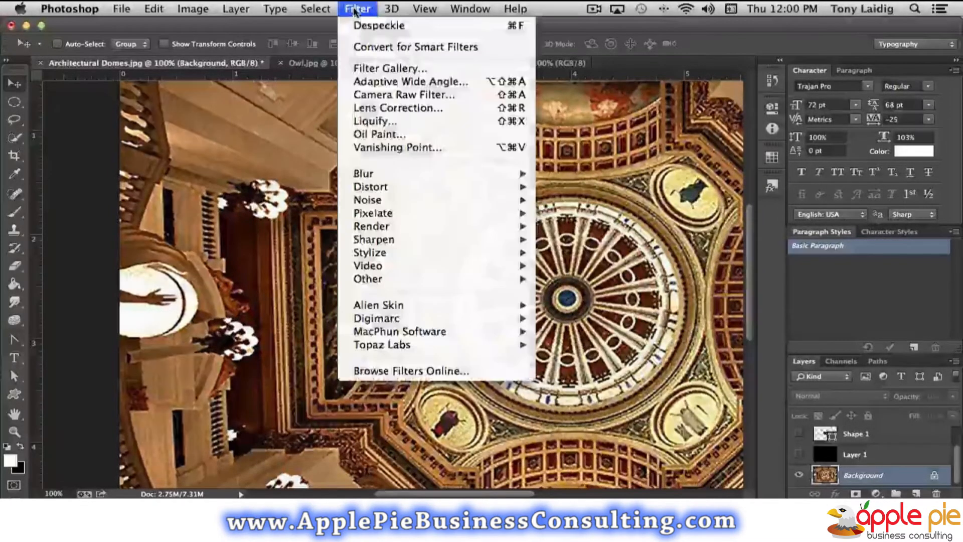
pyautogui.moveTo(377, 200)
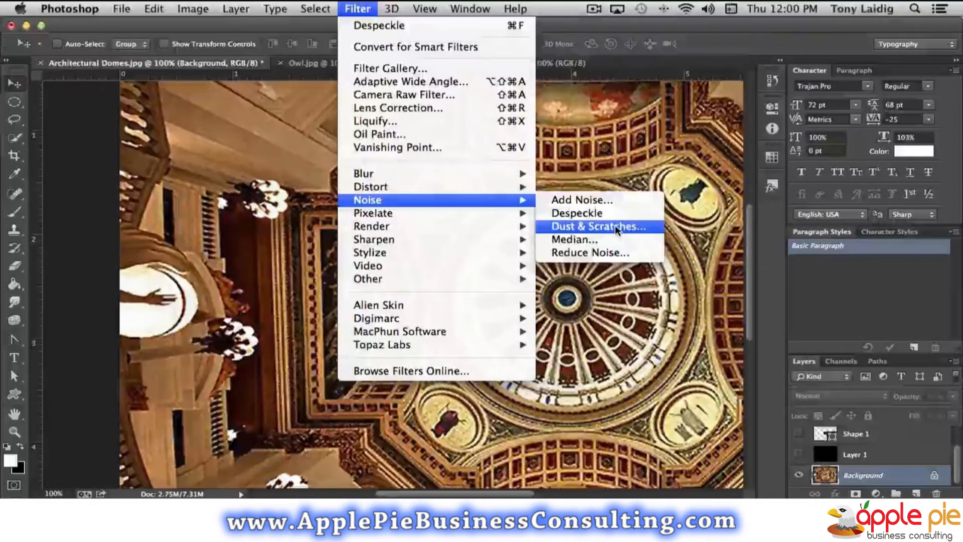
pyautogui.click(604, 237)
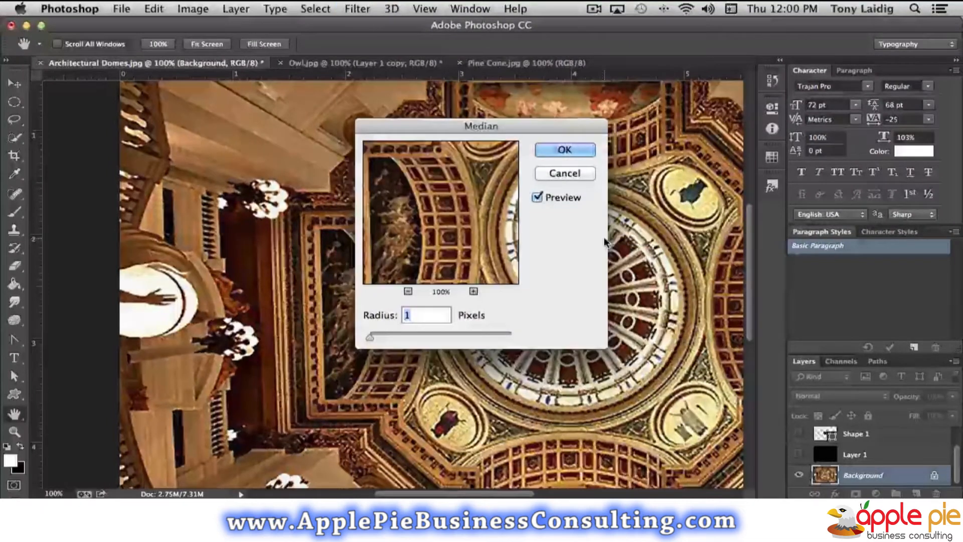
pyautogui.moveTo(399, 187); pyautogui.dragTo(500, 283)
pyautogui.moveTo(370, 337)
pyautogui.mouseDown()
pyautogui.moveTo(379, 341)
pyautogui.moveTo(369, 339)
pyautogui.mouseUp()
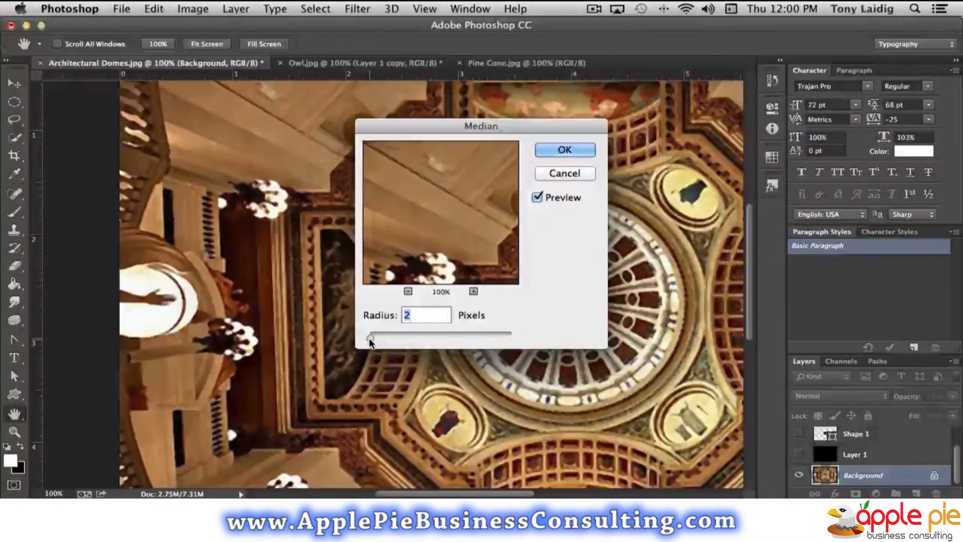
# - Compare the photo with and without the Median preview and discard the filter
pyautogui.moveTo(430, 215); pyautogui.dragTo(507, 201)
pyautogui.moveTo(429, 126); pyautogui.dragTo(591, 130)
pyautogui.click(700, 202)
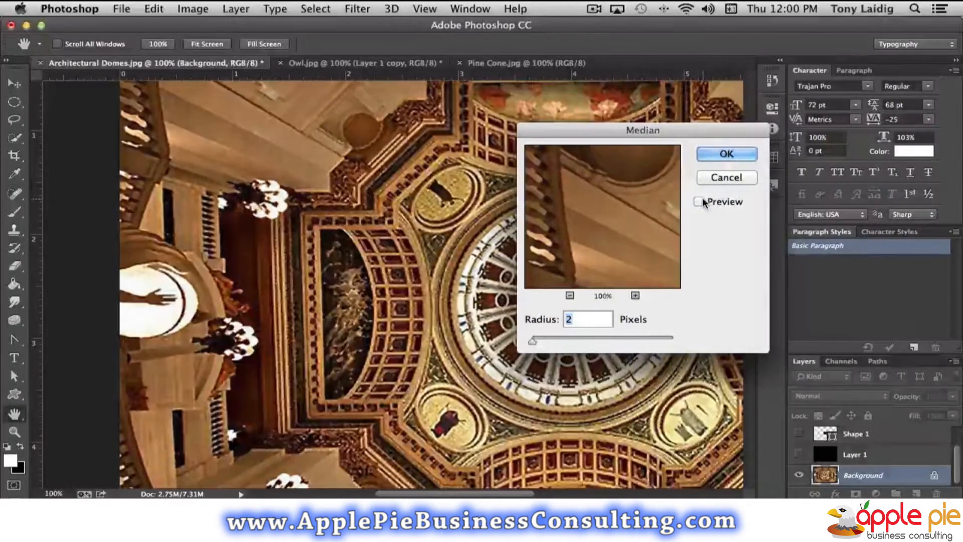
pyautogui.click(699, 201)
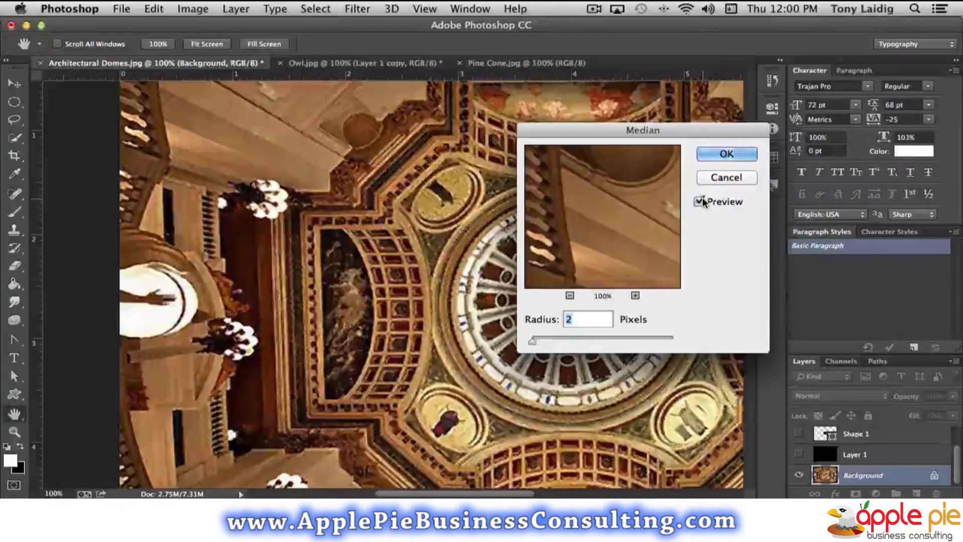
pyautogui.click(699, 201)
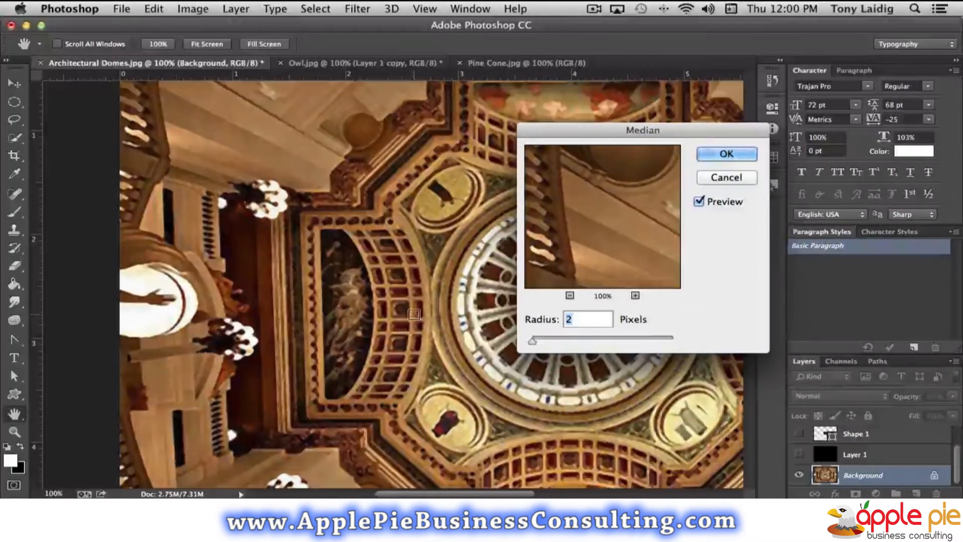
pyautogui.click(735, 177)
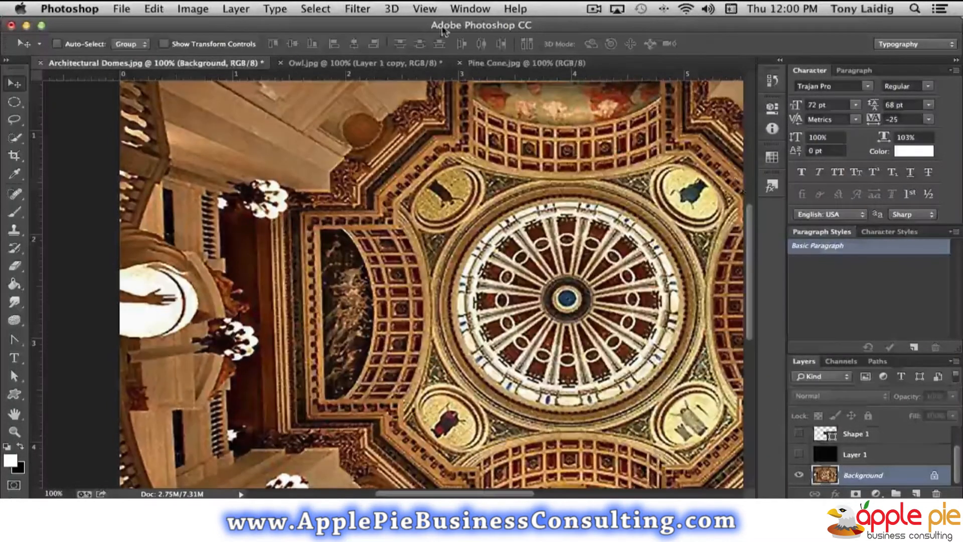
pyautogui.click(357, 9)
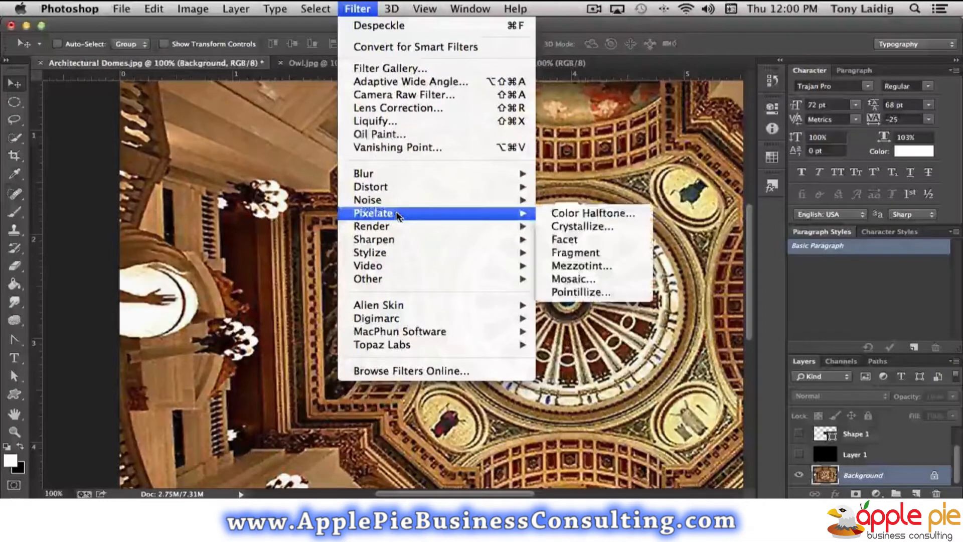
pyautogui.moveTo(394, 226)
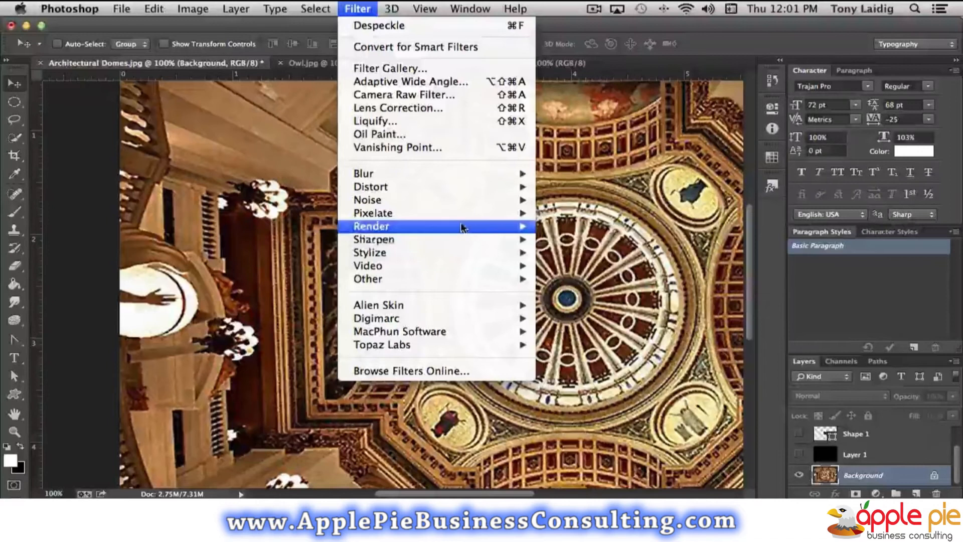
pyautogui.moveTo(462, 227)
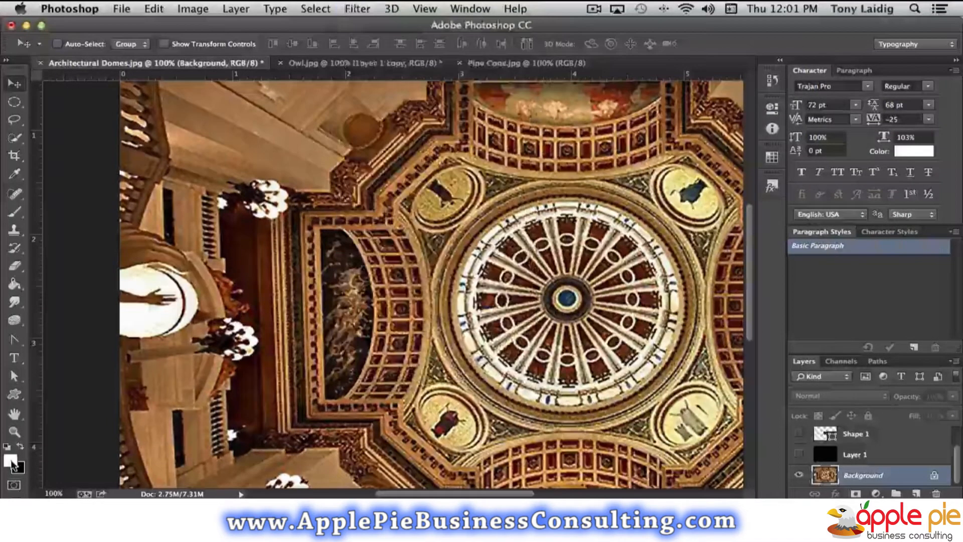
# - Set the foreground colour to brown ab7748 by sampling it from the stonework in the photo
pyautogui.click(11, 464)
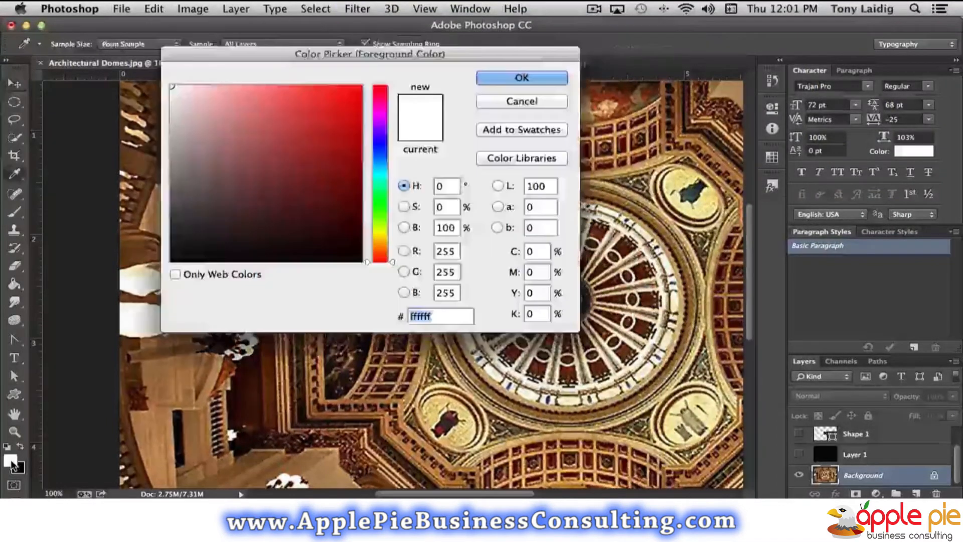
pyautogui.click(192, 373)
pyautogui.click(521, 79)
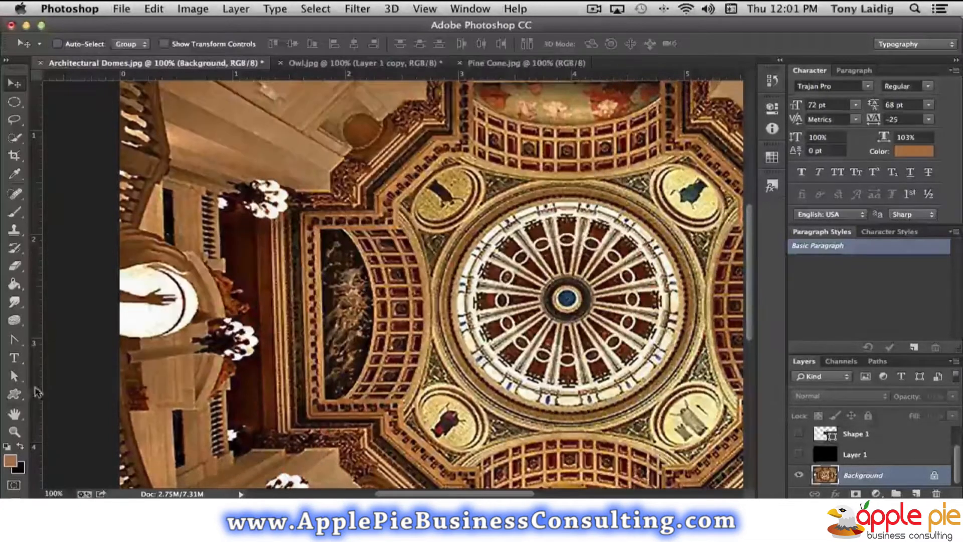
# - Set the background colour to tan c18e60 by sampling it from the photo
pyautogui.click(20, 469)
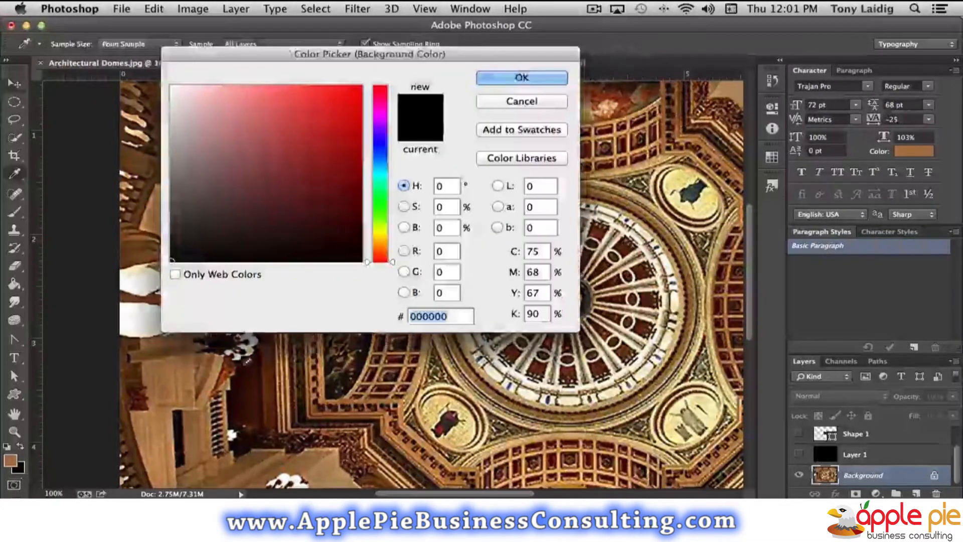
pyautogui.click(281, 375)
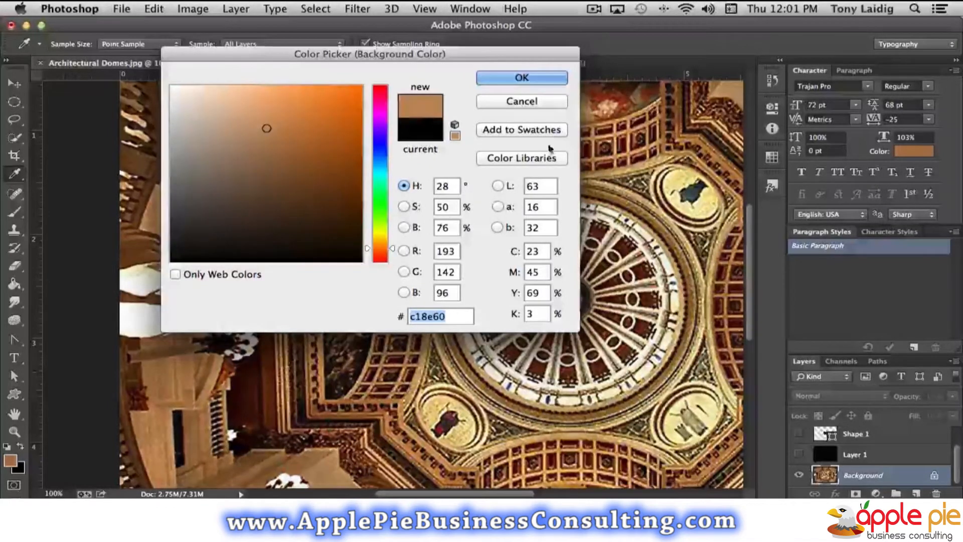
pyautogui.click(524, 78)
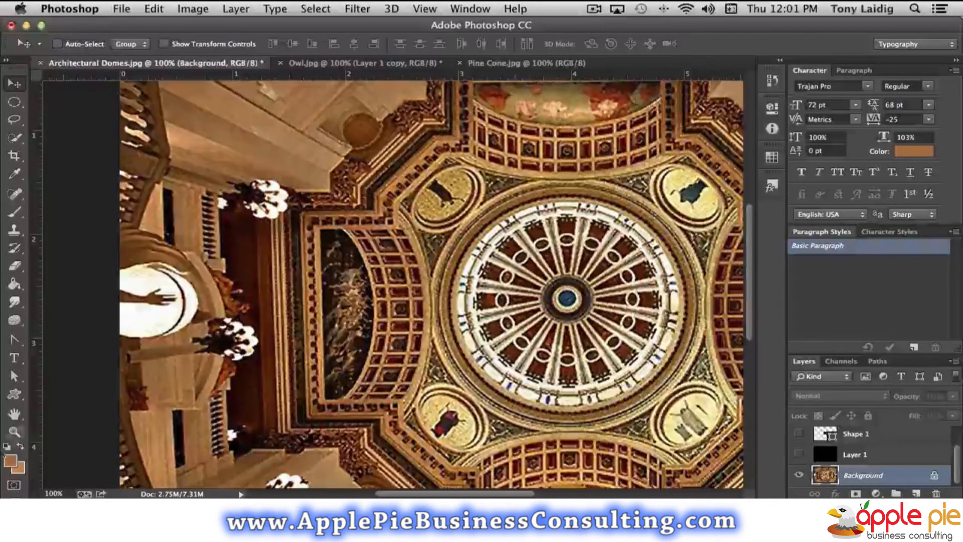
# - Lighten the foreground colour to pale tan e2ba97, keeping its hue
pyautogui.click(10, 460)
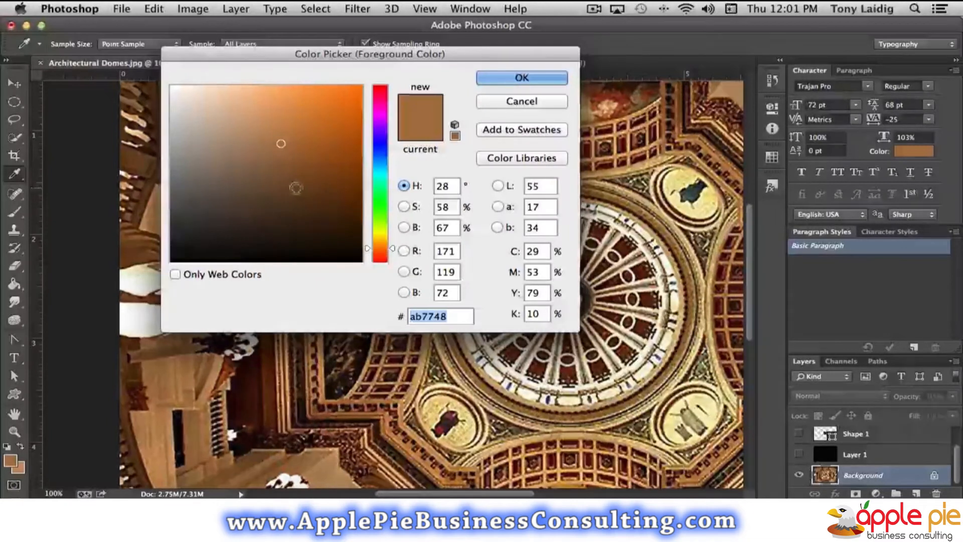
pyautogui.click(224, 102)
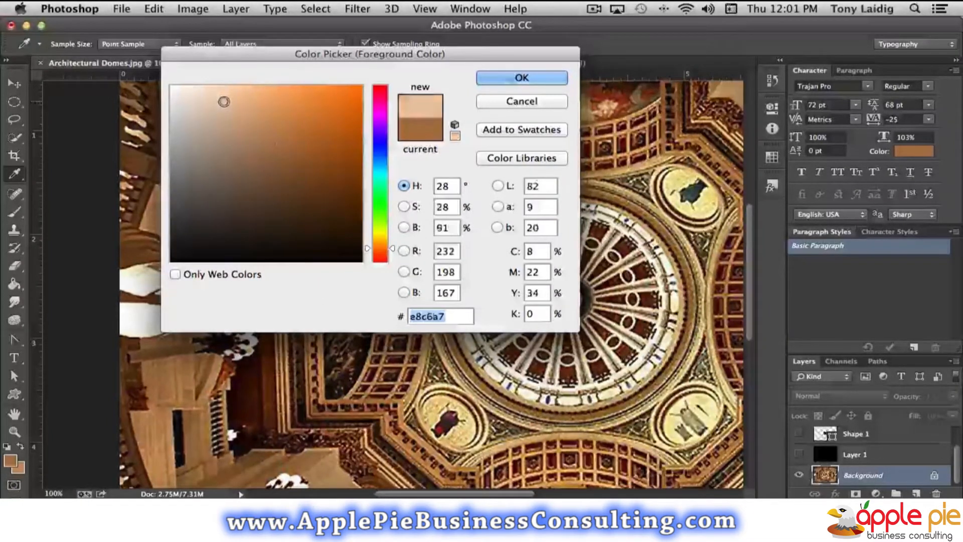
pyautogui.click(237, 104)
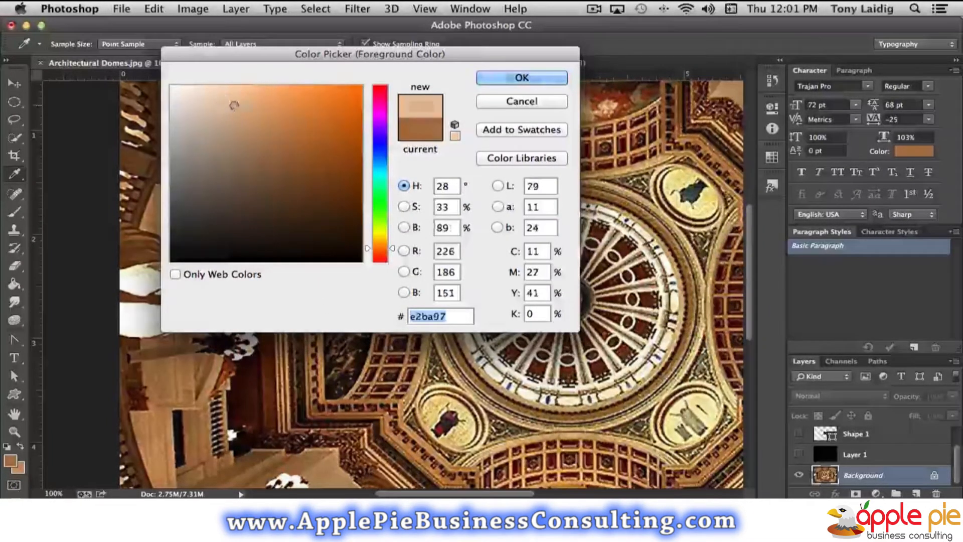
pyautogui.click(522, 77)
# - Darken the background colour to brown 8a5b31, keeping its hue
pyautogui.click(19, 470)
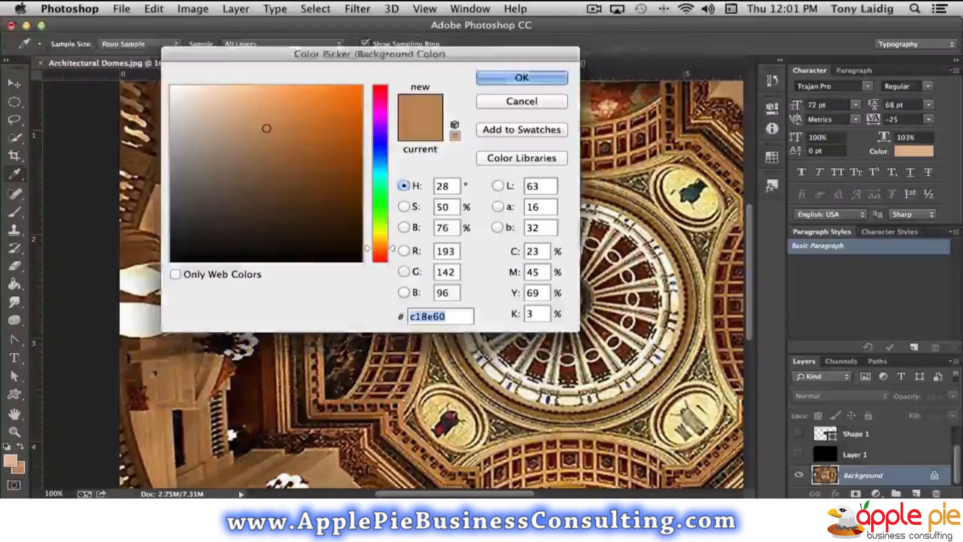
pyautogui.click(294, 165)
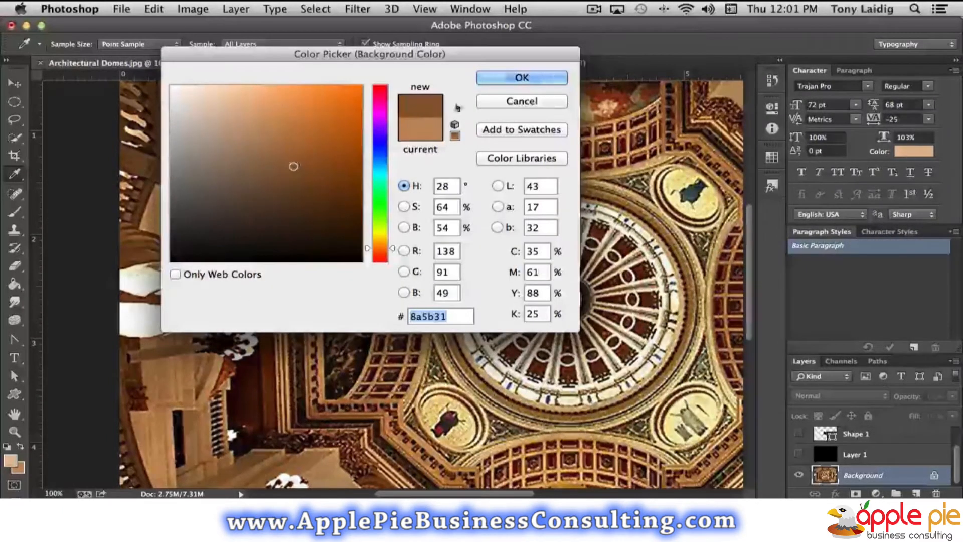
pyautogui.click(551, 77)
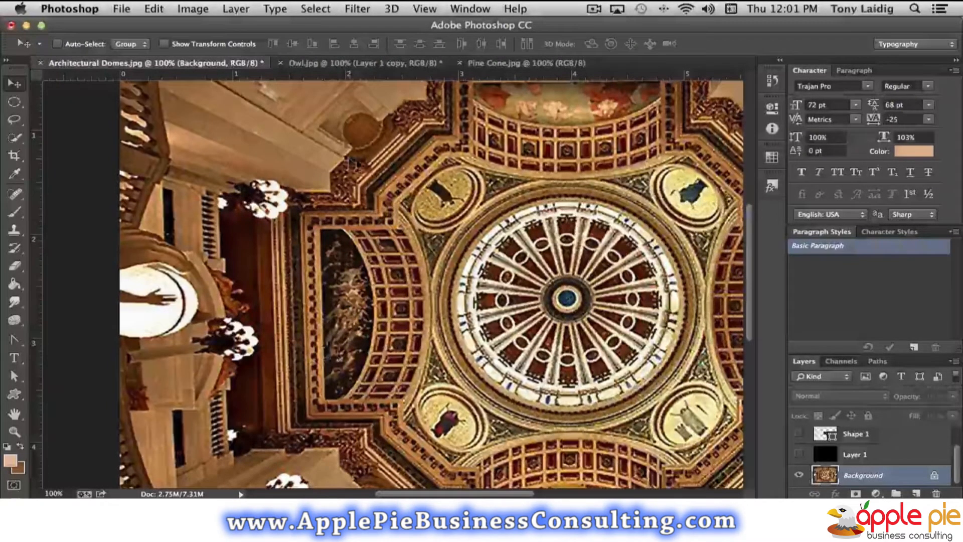
# - Fill the Background layer with the Clouds render filter using the current tan and brown colours
pyautogui.click(343, 6)
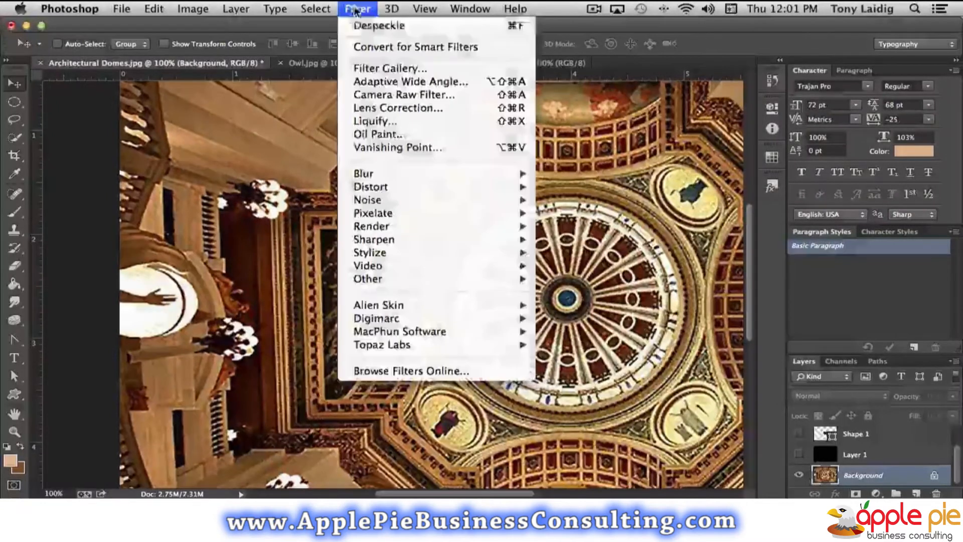
pyautogui.moveTo(408, 227)
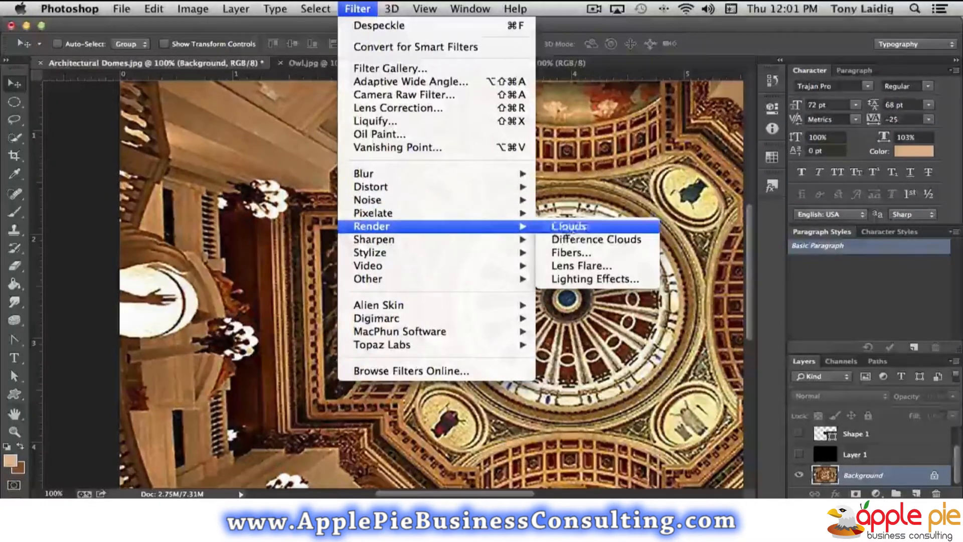
pyautogui.click(585, 225)
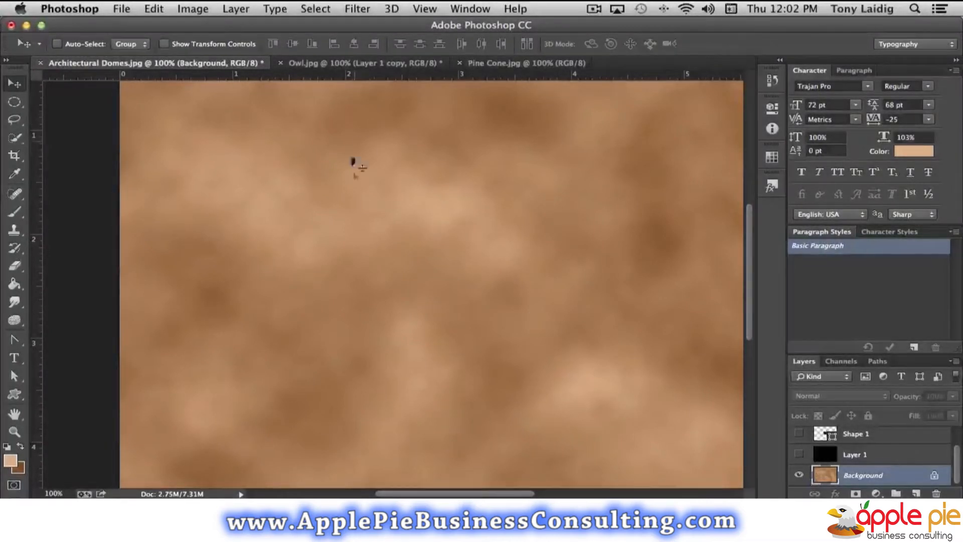
# - Apply the Difference Clouds render filter to the cloud texture on the Background layer
pyautogui.click(357, 10)
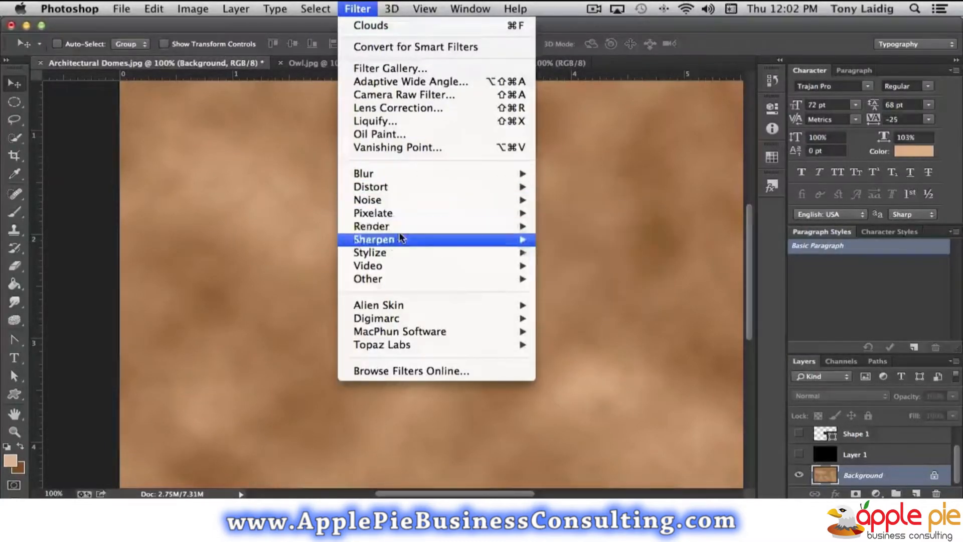
pyautogui.moveTo(399, 225)
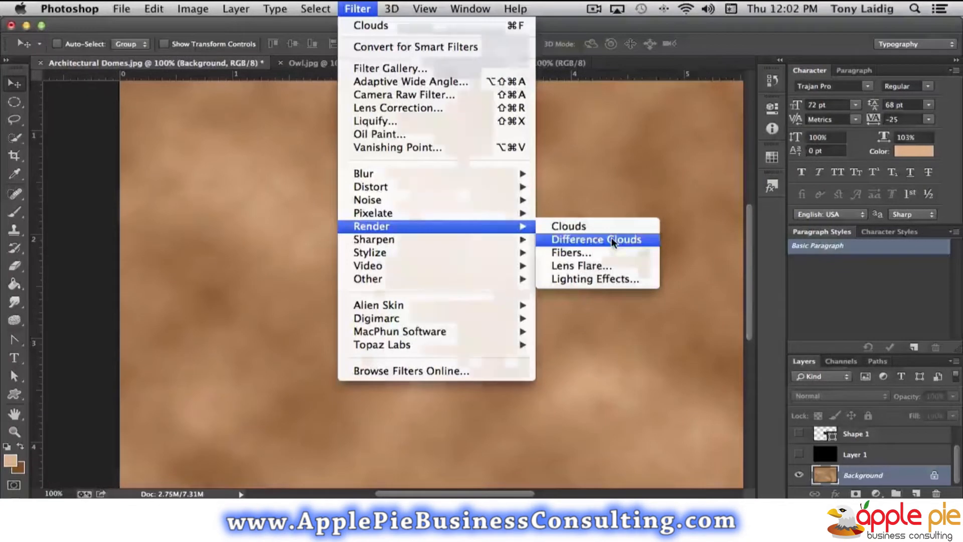
pyautogui.click(612, 241)
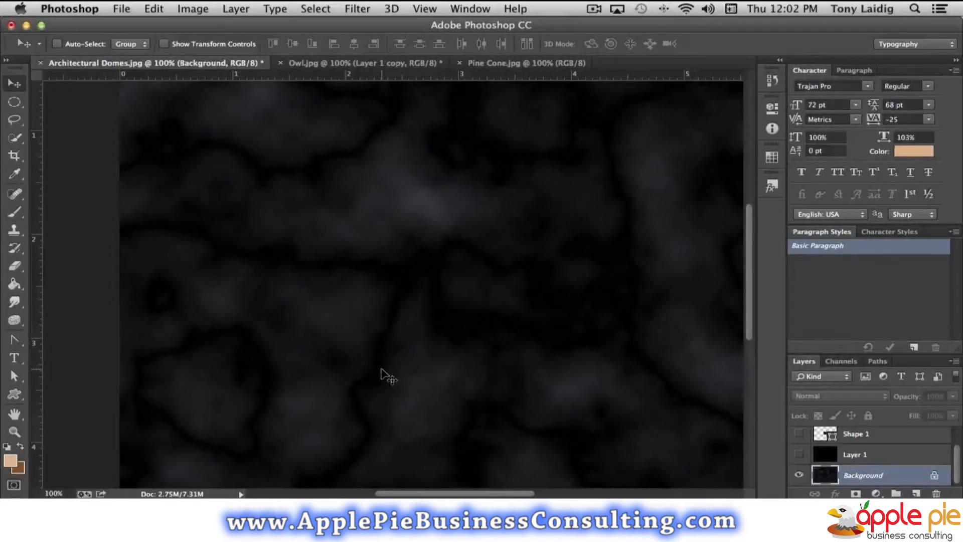
# - Repeat the Difference Clouds filter five more times to build up a brown marbled texture
pyautogui.click(358, 9)
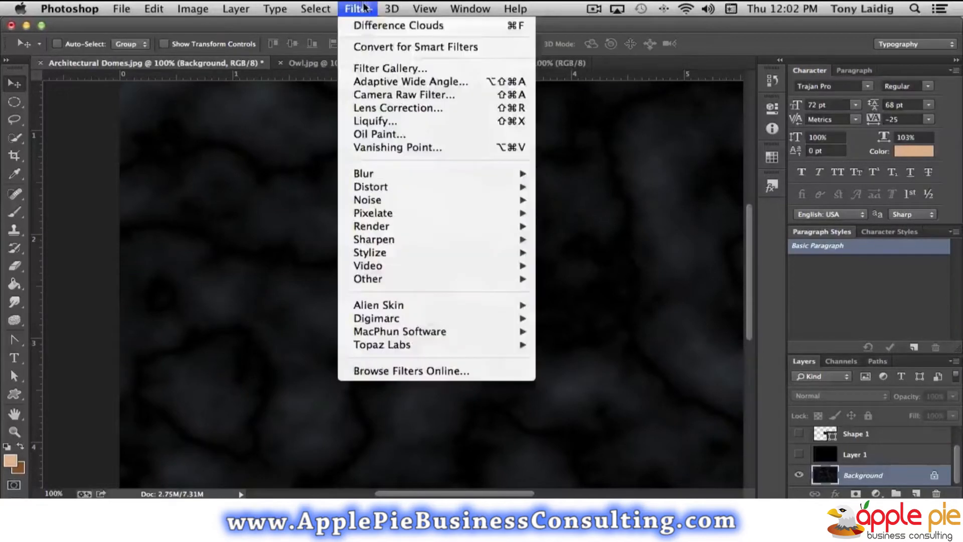
pyautogui.click(376, 26)
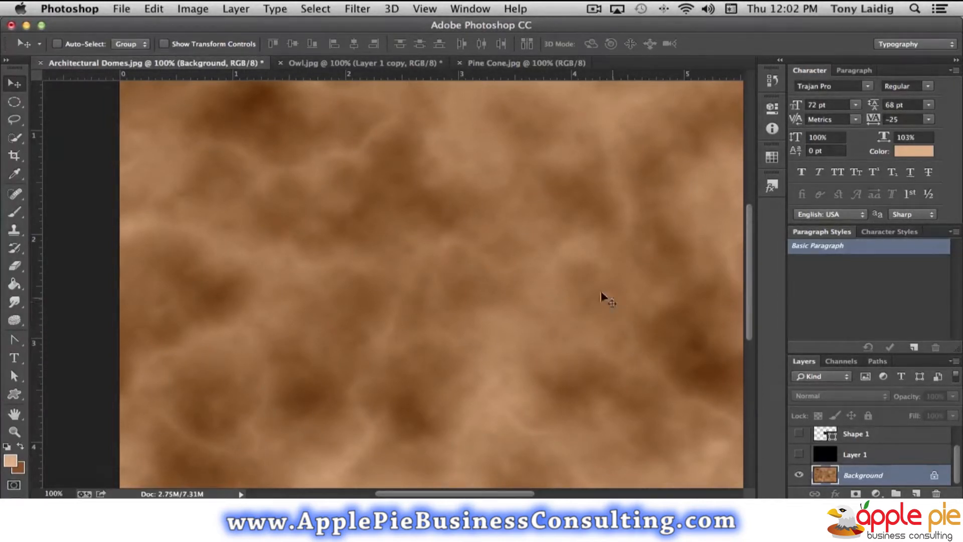
pyautogui.click(359, 10)
pyautogui.click(359, 24)
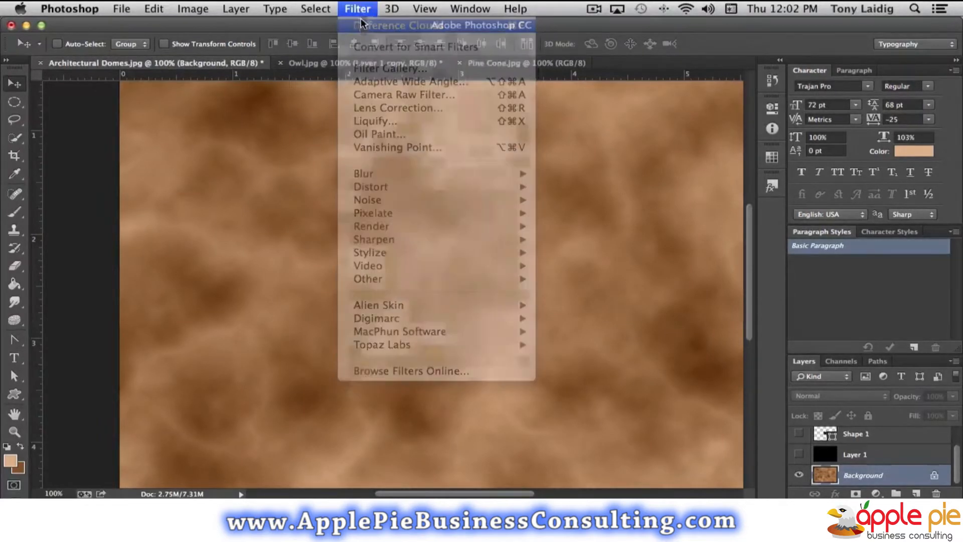
pyautogui.click(360, 11)
pyautogui.click(372, 25)
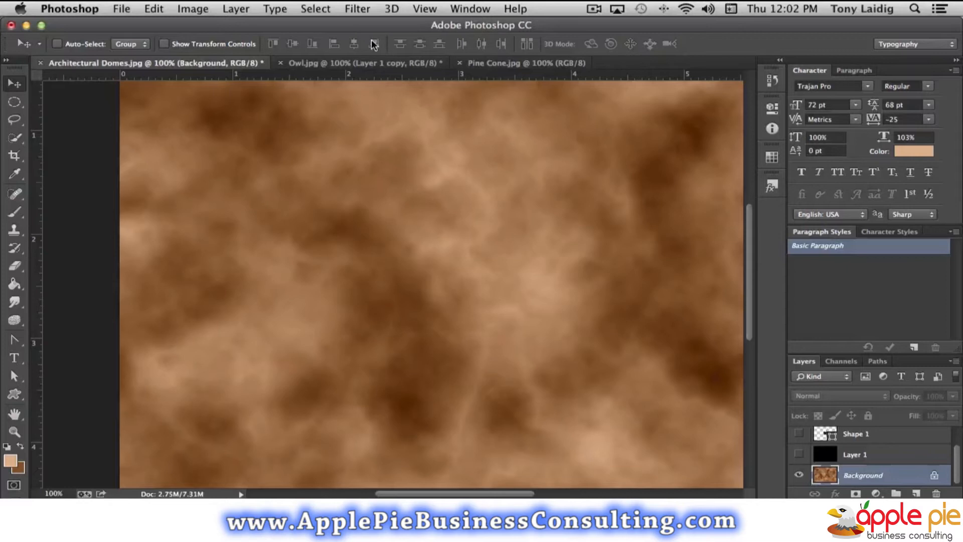
pyautogui.click(358, 10)
pyautogui.click(360, 25)
pyautogui.click(357, 10)
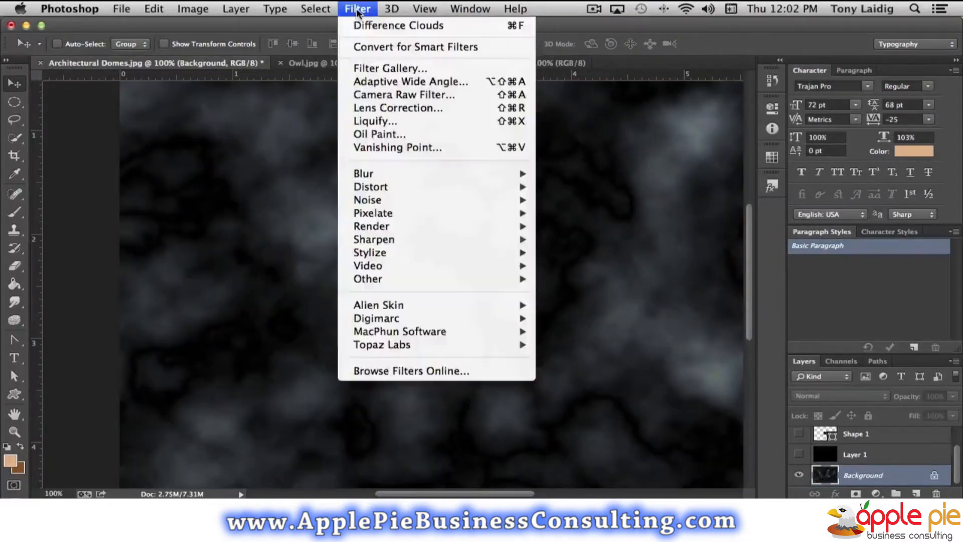
pyautogui.click(361, 28)
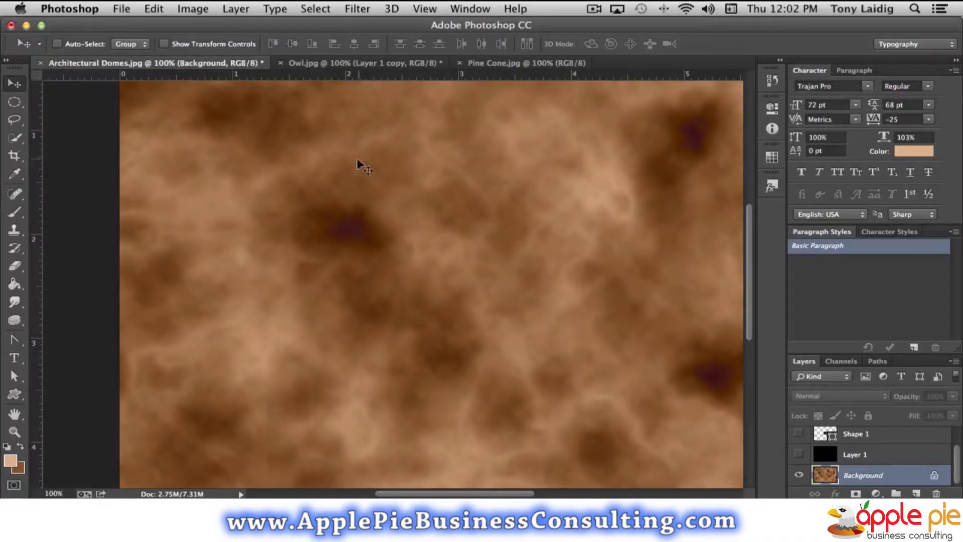
# - Soften the marbled texture with a Gaussian Blur of 4.3 pixels radius
pyautogui.click(357, 8)
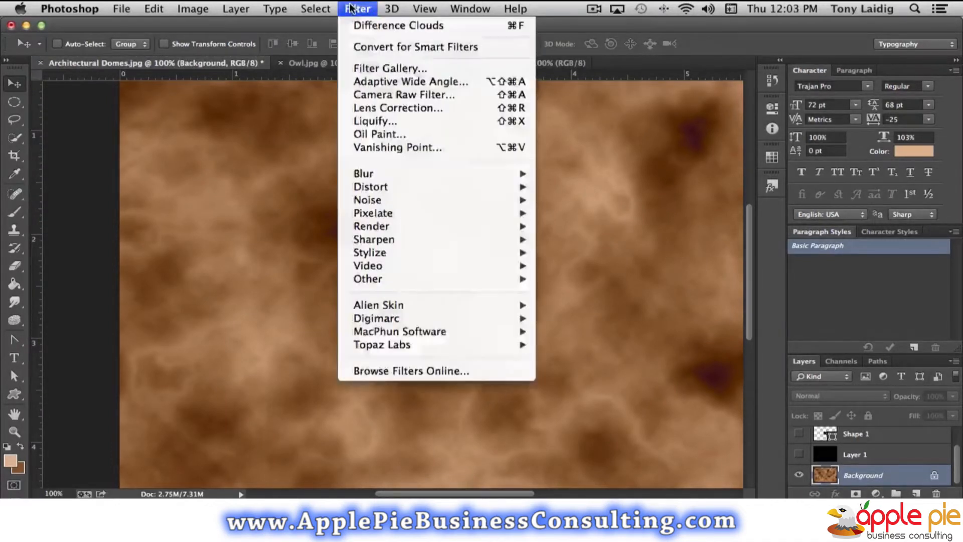
pyautogui.moveTo(387, 171)
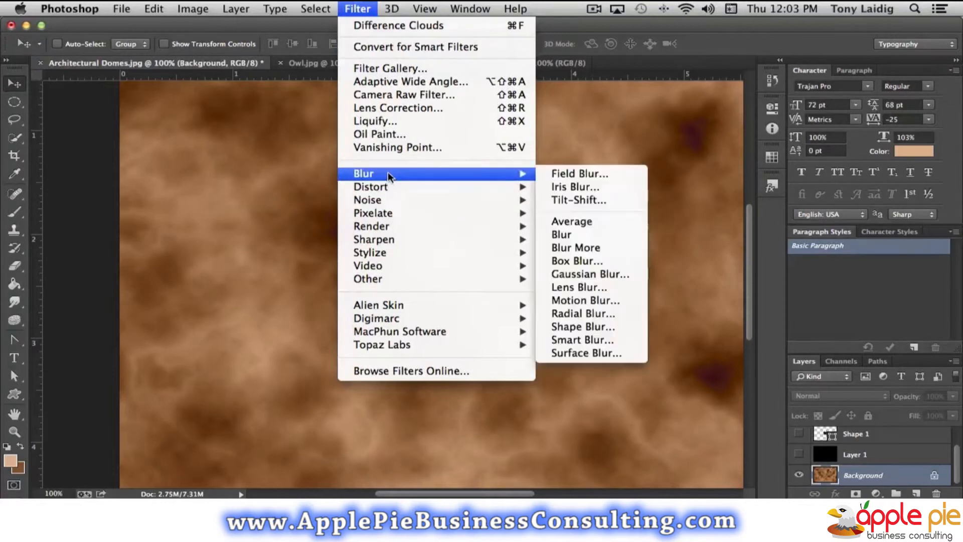
pyautogui.click(588, 273)
pyautogui.moveTo(731, 294); pyautogui.dragTo(683, 293)
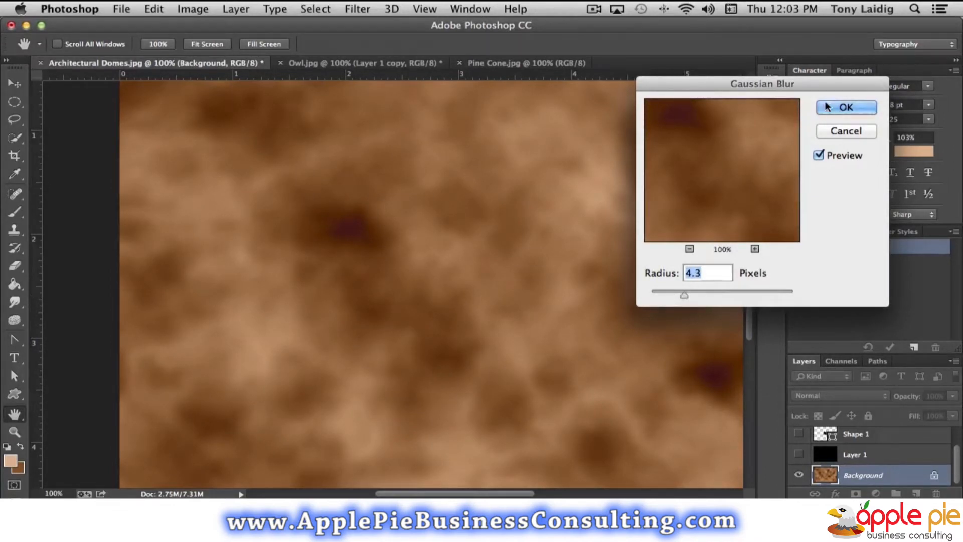
pyautogui.click(846, 106)
# - Apply the artistic Dry Brush filter from the Filter Gallery with brush size 7, brush detail 1 and texture 1
pyautogui.click(365, 9)
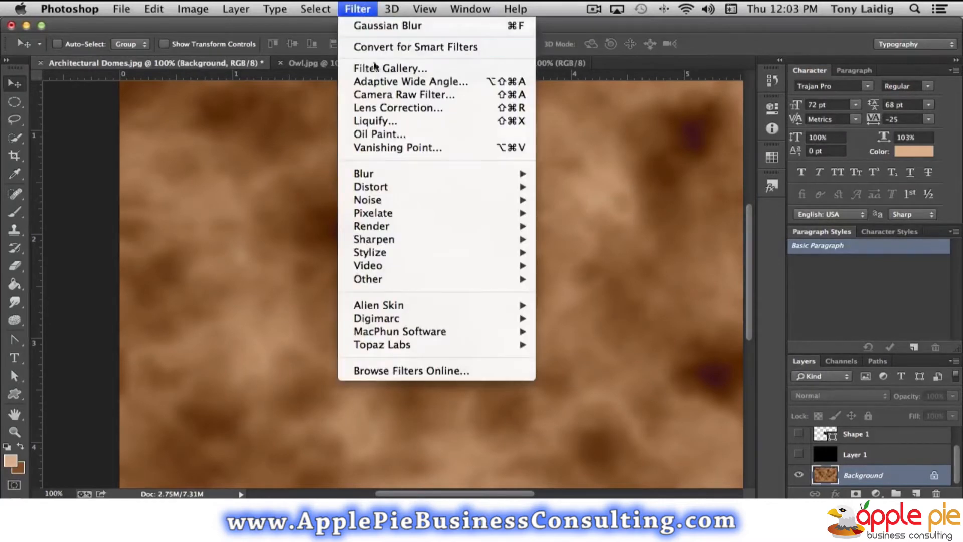
pyautogui.click(381, 67)
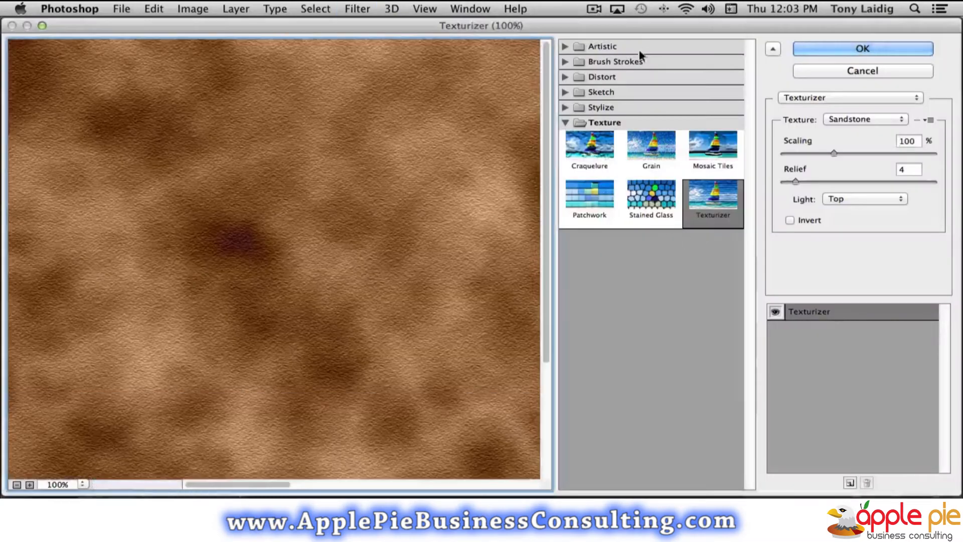
pyautogui.click(563, 46)
pyautogui.click(712, 74)
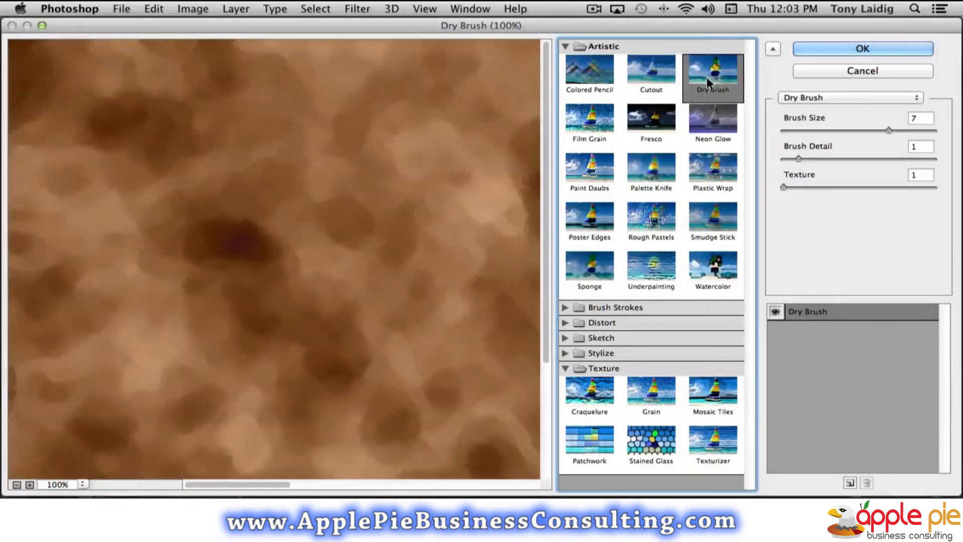
pyautogui.click(843, 48)
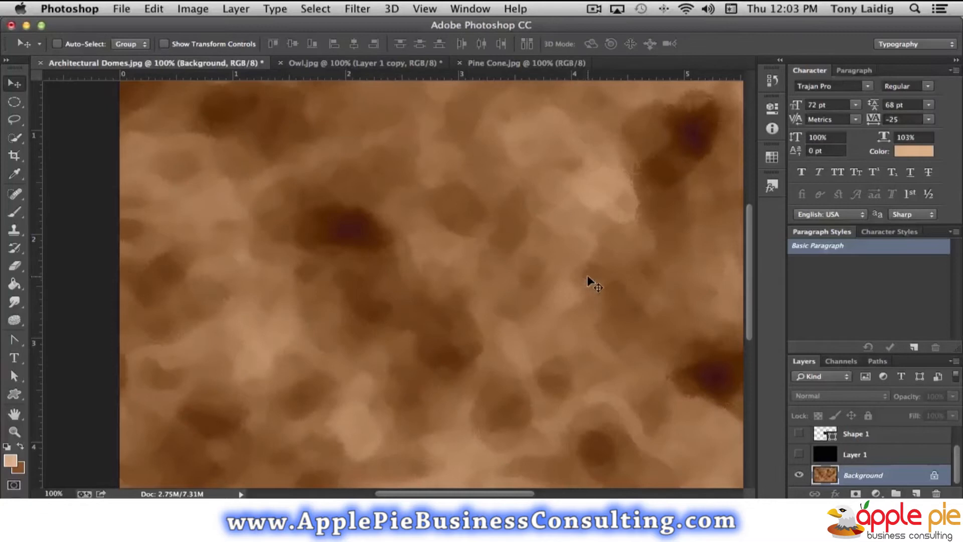
# - Apply Difference Clouds twice to the dry-brushed texture to return it to brown tones
pyautogui.scroll(-2, 586, 274)
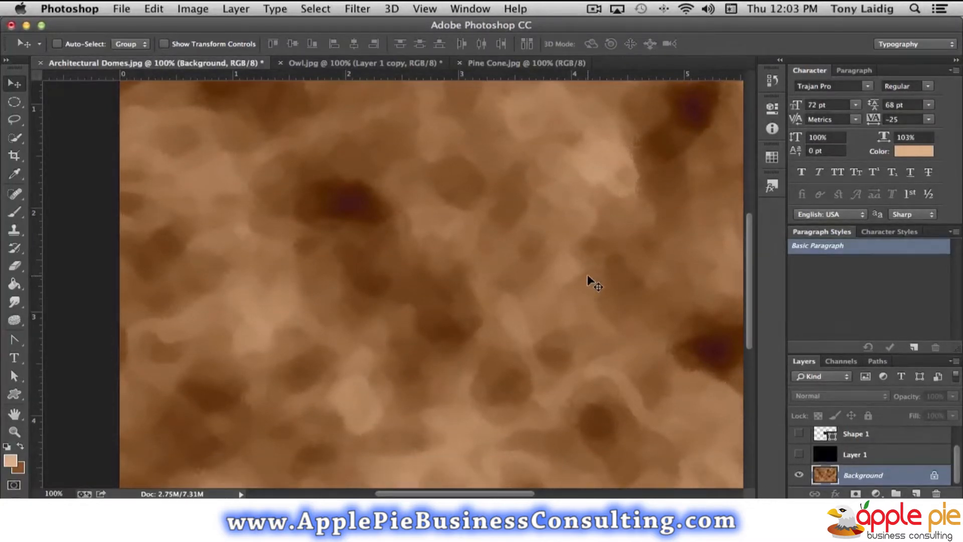
pyautogui.click(357, 9)
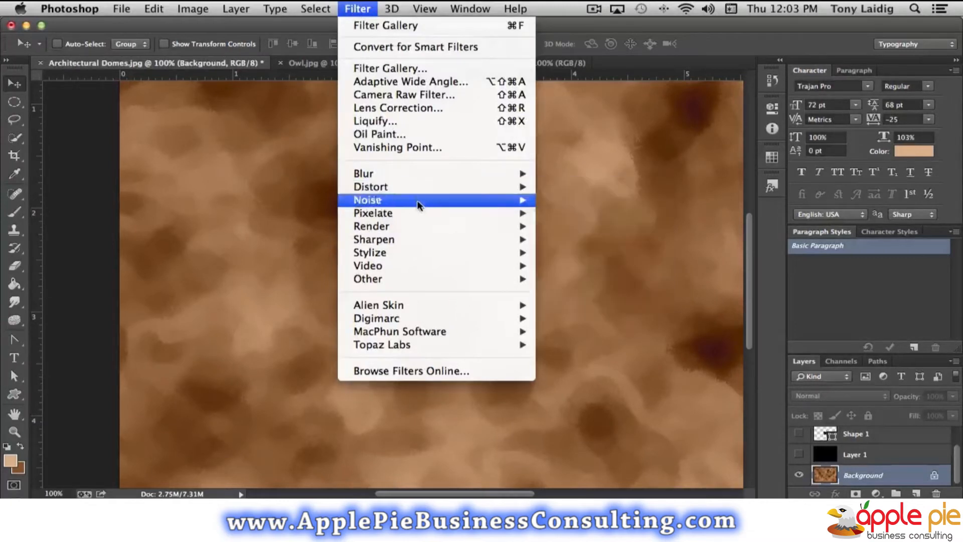
pyautogui.moveTo(401, 226)
pyautogui.click(594, 239)
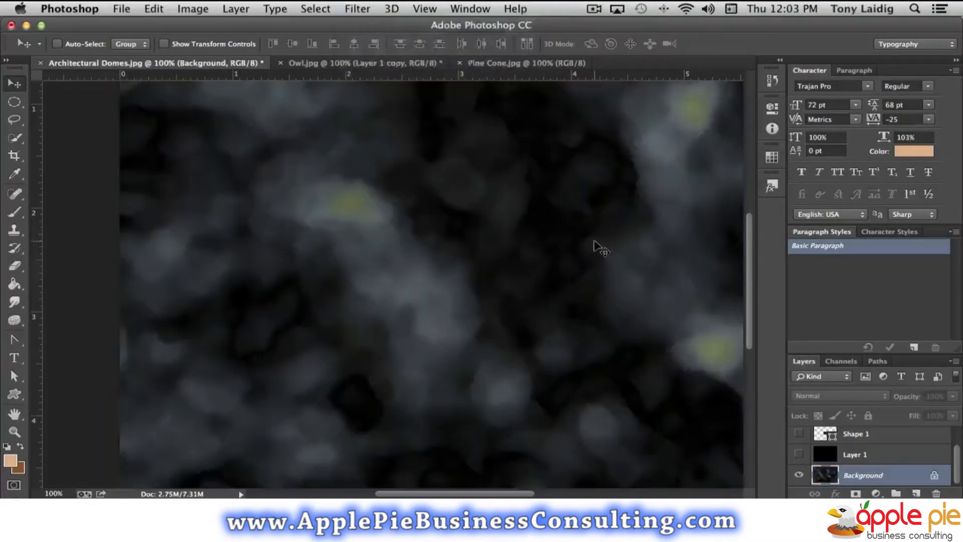
pyautogui.click(354, 12)
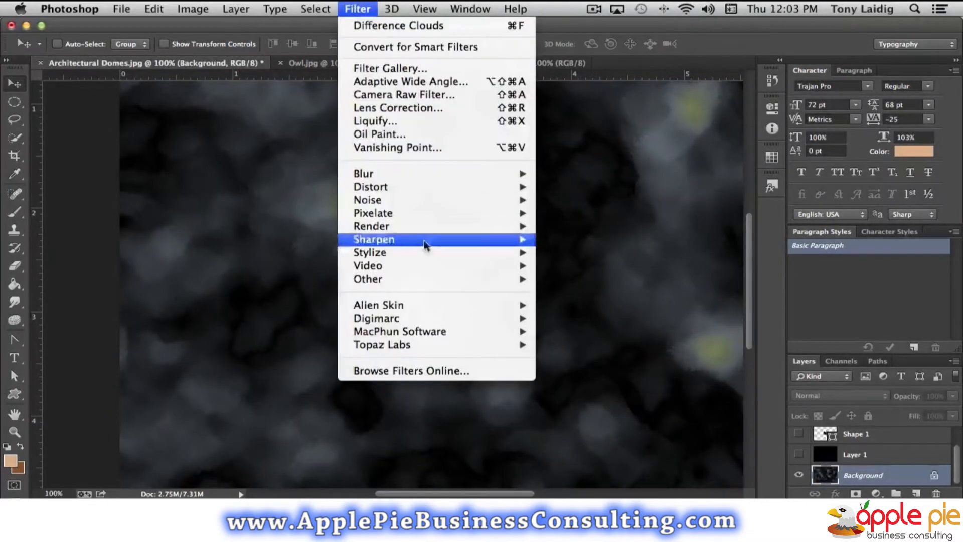
pyautogui.moveTo(391, 8)
pyautogui.moveTo(357, 10)
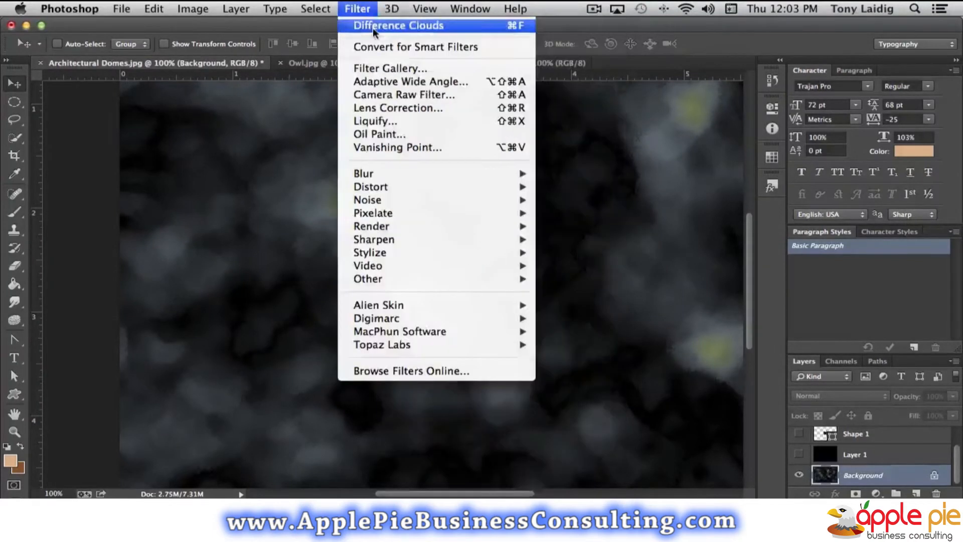
pyautogui.click(372, 26)
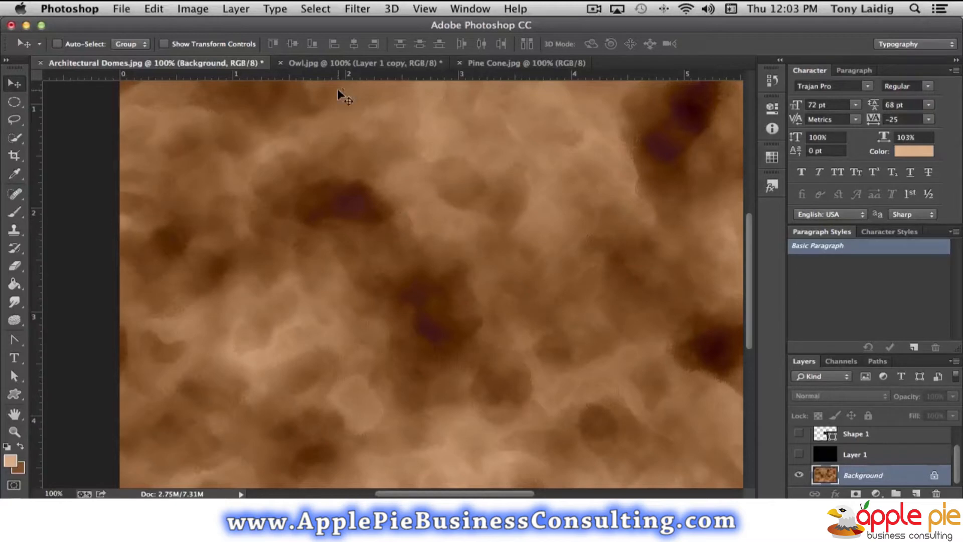
# - Preview a Motion Blur at 0° and 258 pixels on the brown texture and discard the filter
pyautogui.click(356, 9)
pyautogui.moveTo(382, 168)
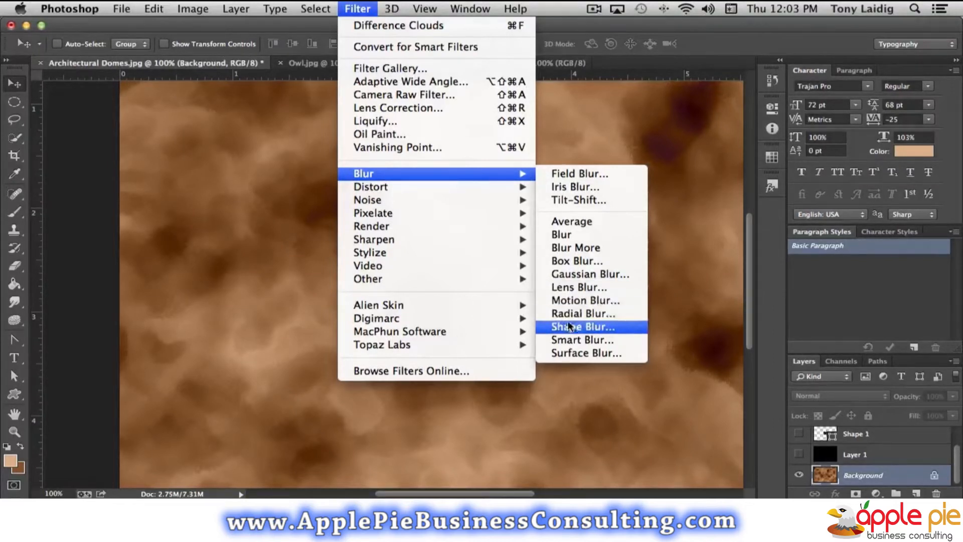
pyautogui.click(579, 299)
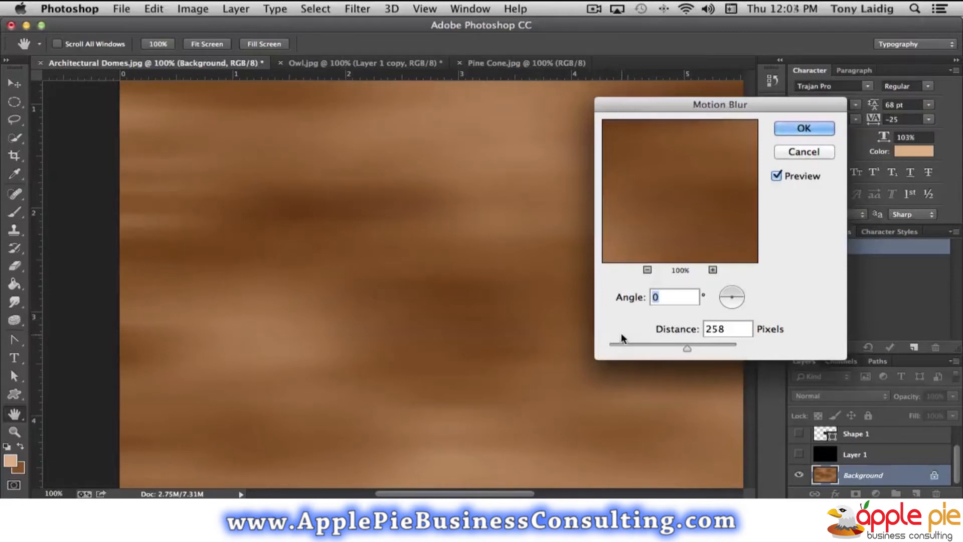
pyautogui.moveTo(650, 104); pyautogui.dragTo(465, 39)
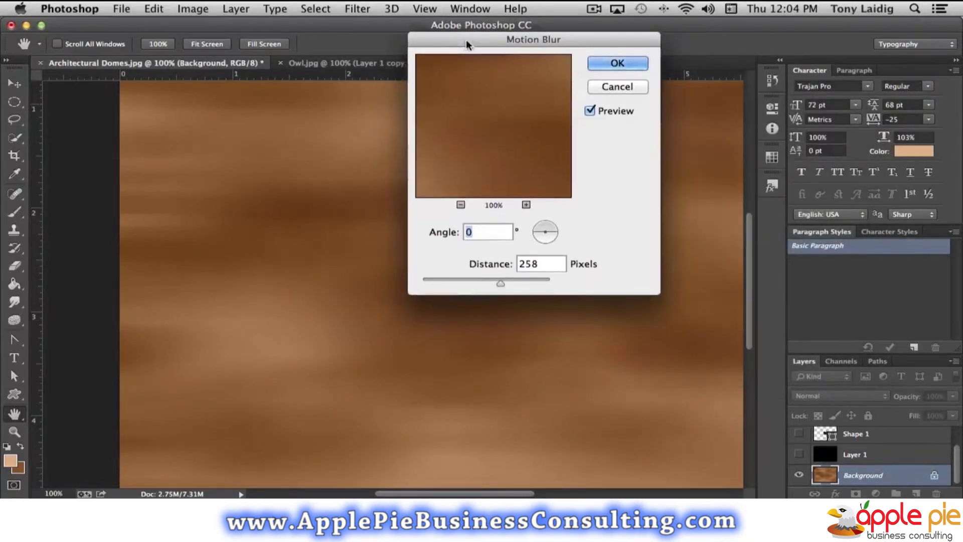
pyautogui.click(624, 88)
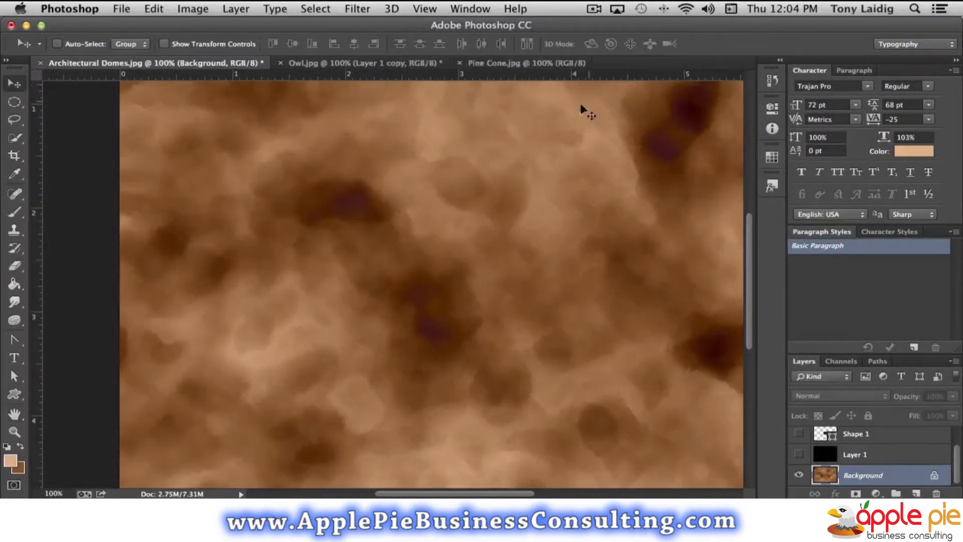
# - Add 9.51% monochromatic Gaussian noise to the brown cloud texture on the Background layer
pyautogui.click(356, 11)
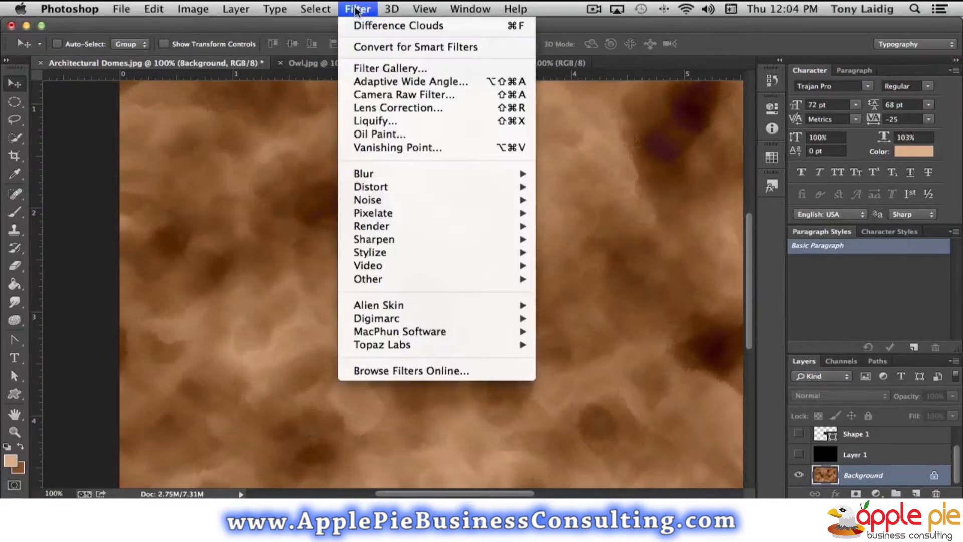
pyautogui.moveTo(393, 200)
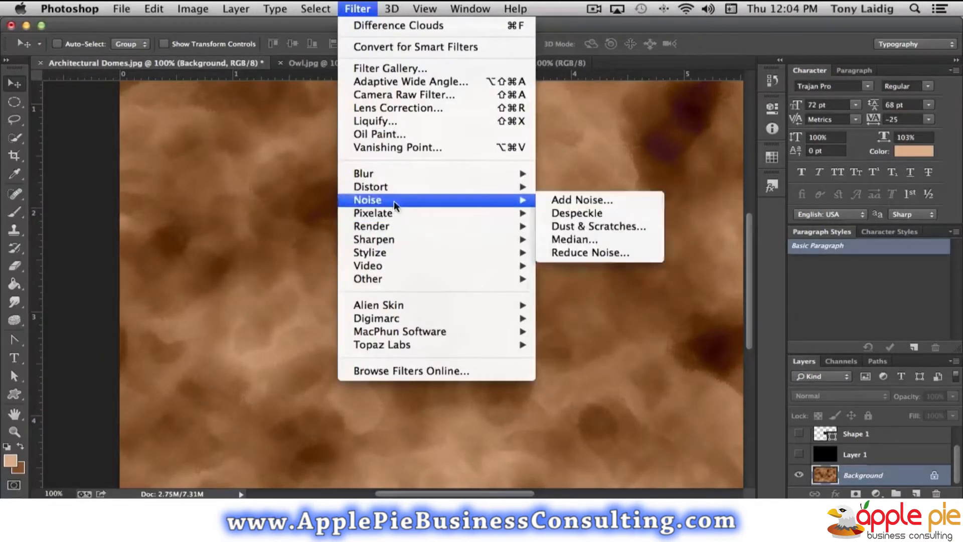
pyautogui.click(590, 200)
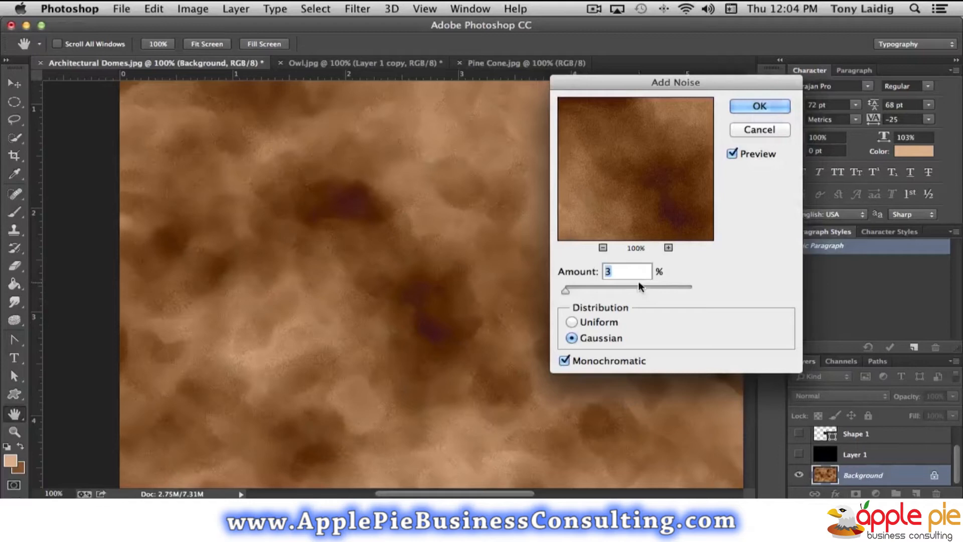
pyautogui.moveTo(567, 288); pyautogui.dragTo(566, 290)
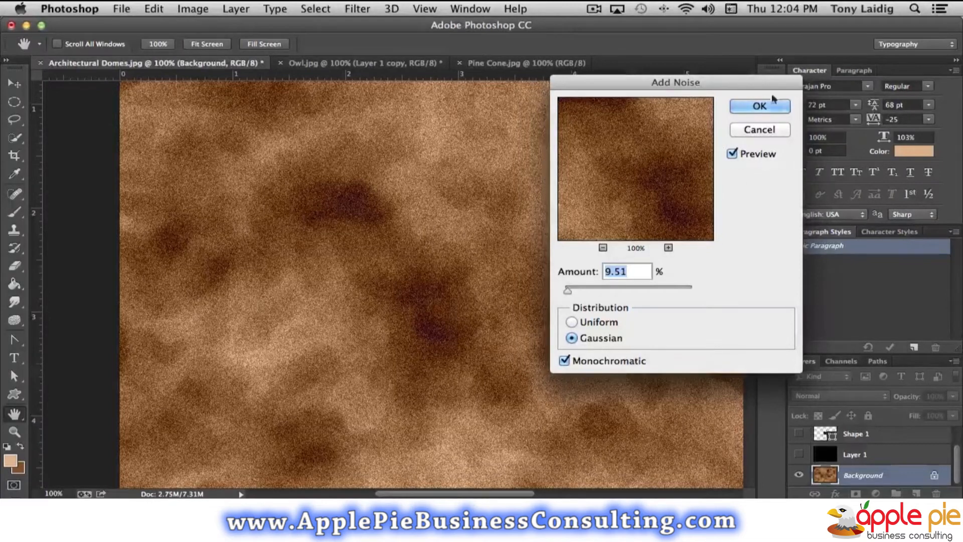
pyautogui.click(760, 105)
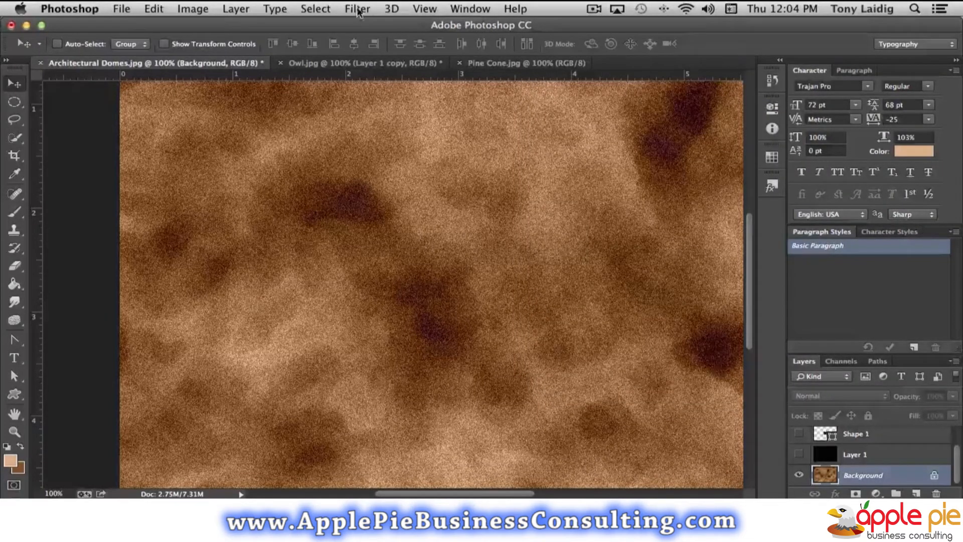
# - Apply a Motion Blur at 0° and 2000 pixels to the noisy texture, and repeat the same blur once
pyautogui.click(357, 9)
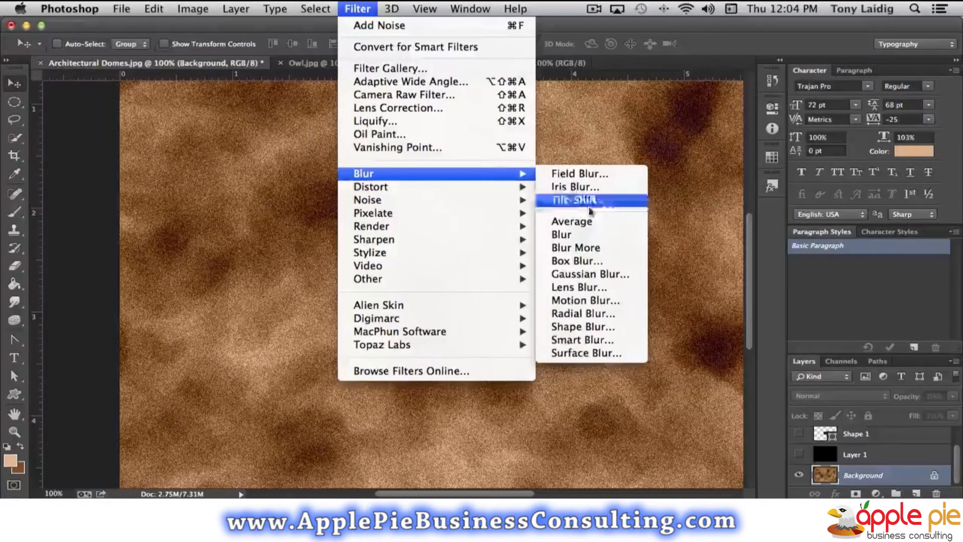
pyautogui.click(596, 301)
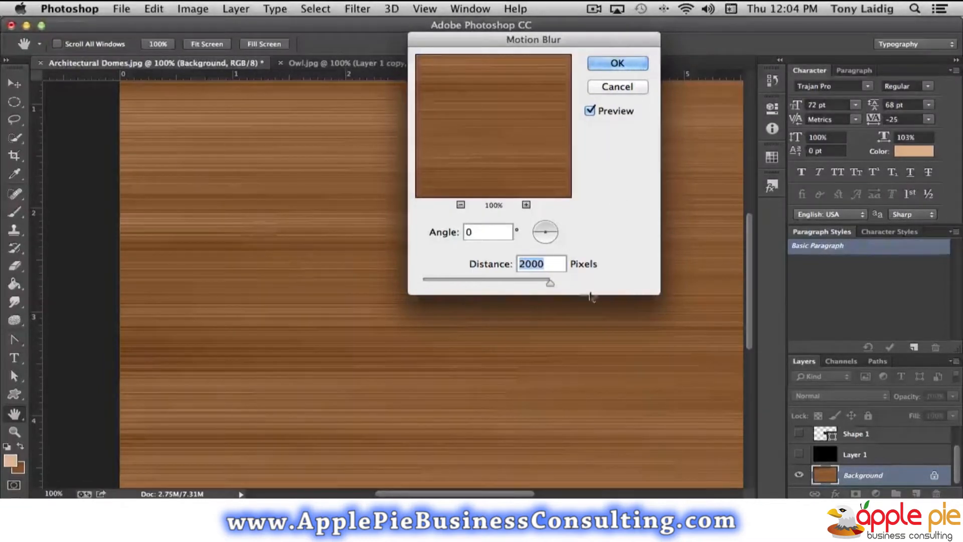
pyautogui.moveTo(551, 282)
pyautogui.mouseDown()
pyautogui.moveTo(533, 284)
pyautogui.moveTo(563, 285)
pyautogui.mouseUp()
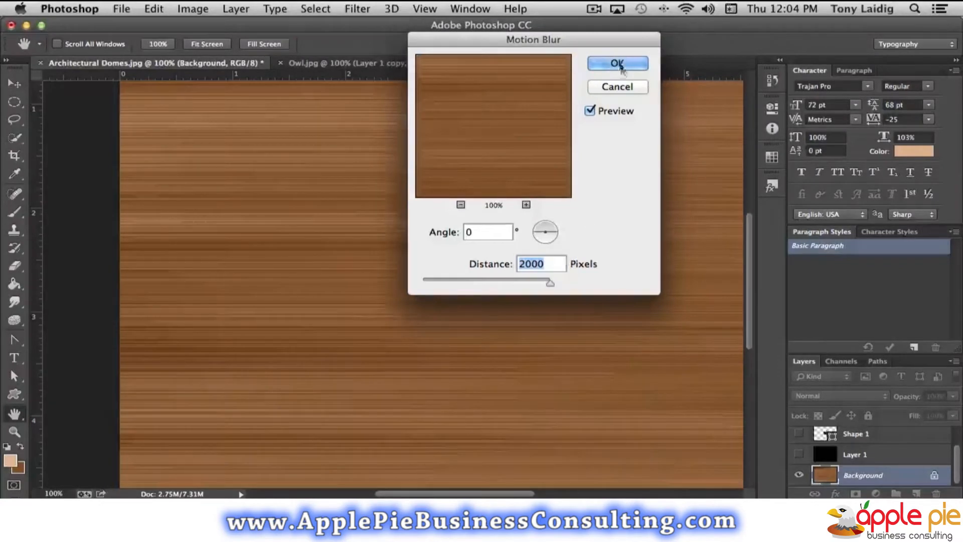
pyautogui.click(619, 64)
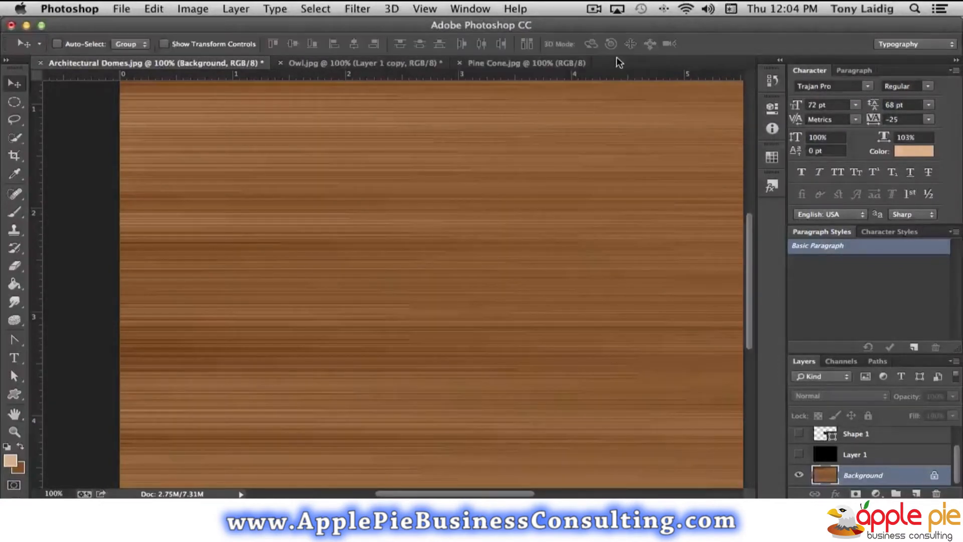
pyautogui.click(346, 7)
pyautogui.click(357, 24)
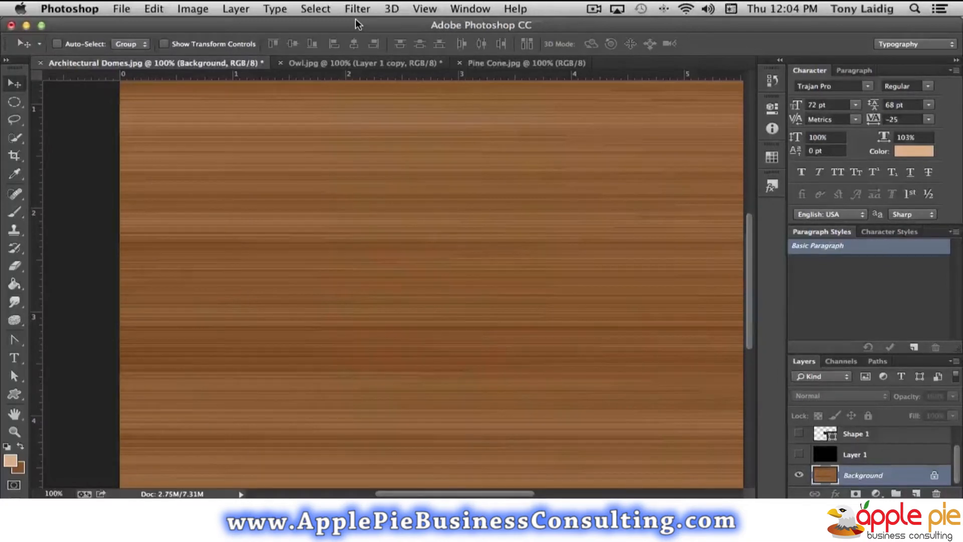
# - Distort the streaked texture with a ZigZag filter using amount -11, ridges 3 and the Pond Ripples style
pyautogui.click(358, 9)
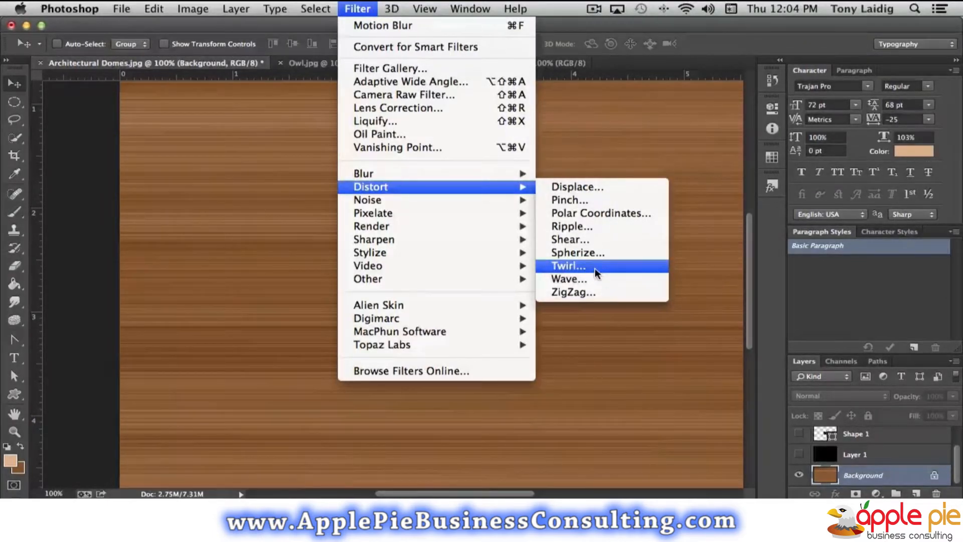
pyautogui.click(589, 293)
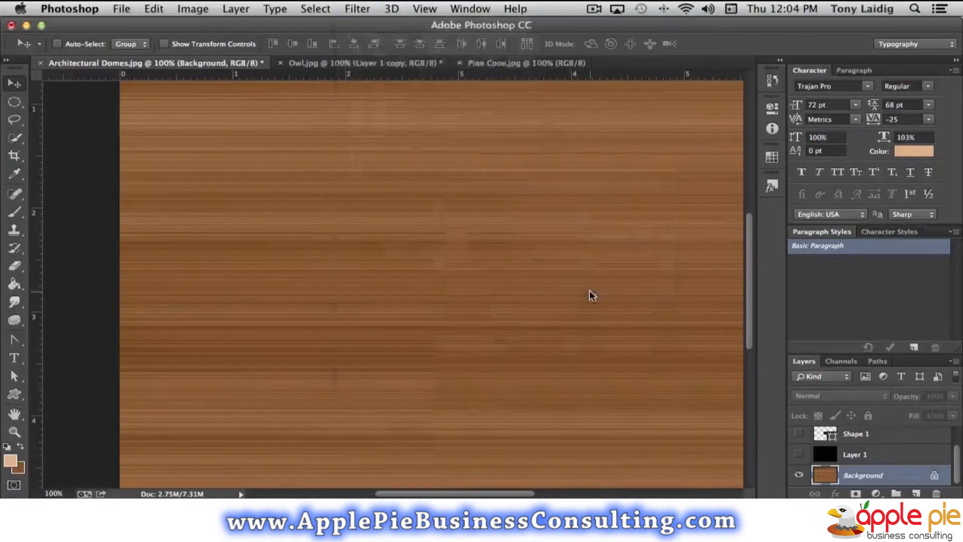
pyautogui.moveTo(482, 309); pyautogui.dragTo(362, 344)
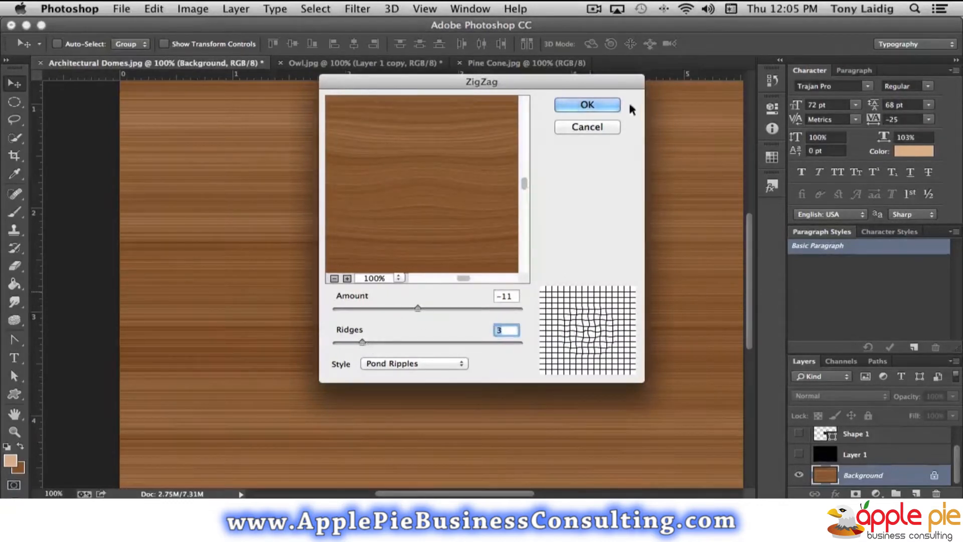
pyautogui.click(585, 106)
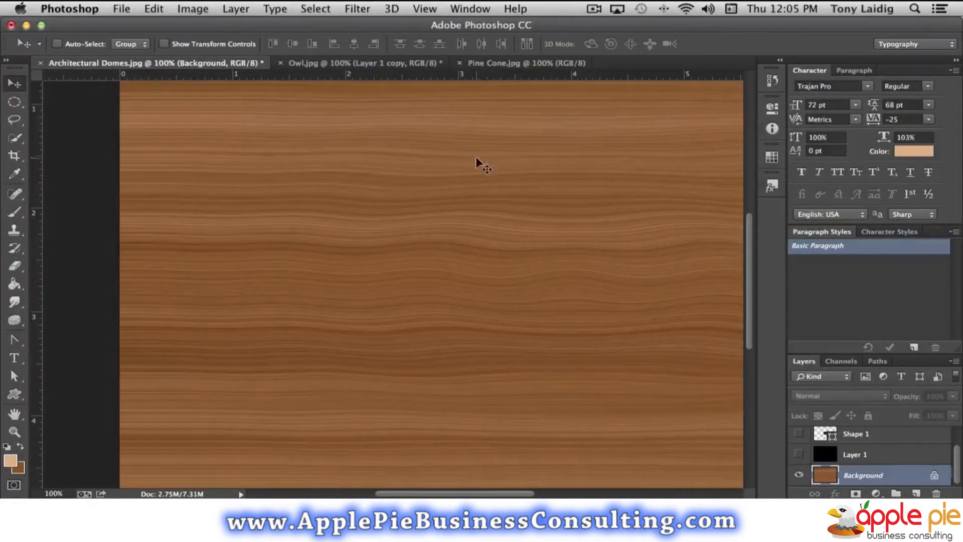
# - Duplicate the wood-grain Background layer
pyautogui.click(355, 9)
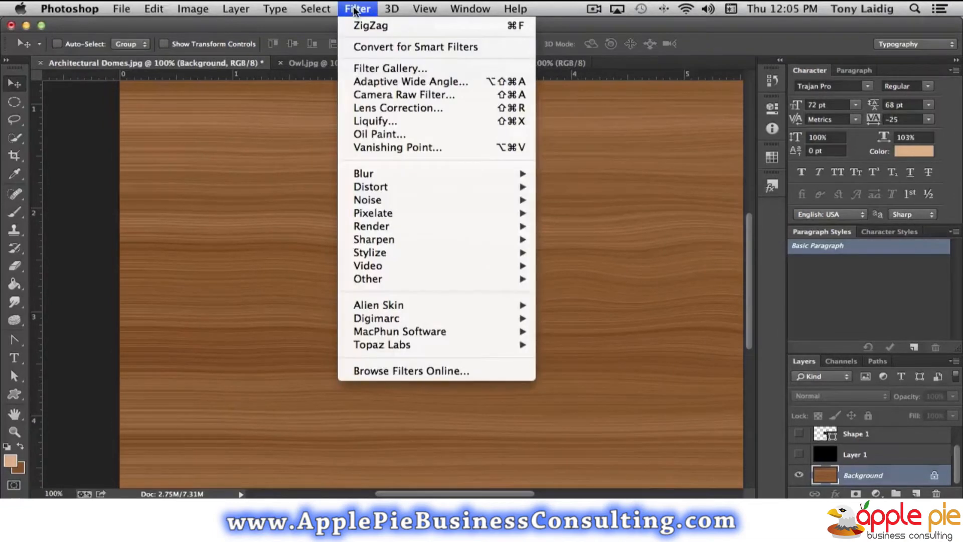
pyautogui.click(356, 10)
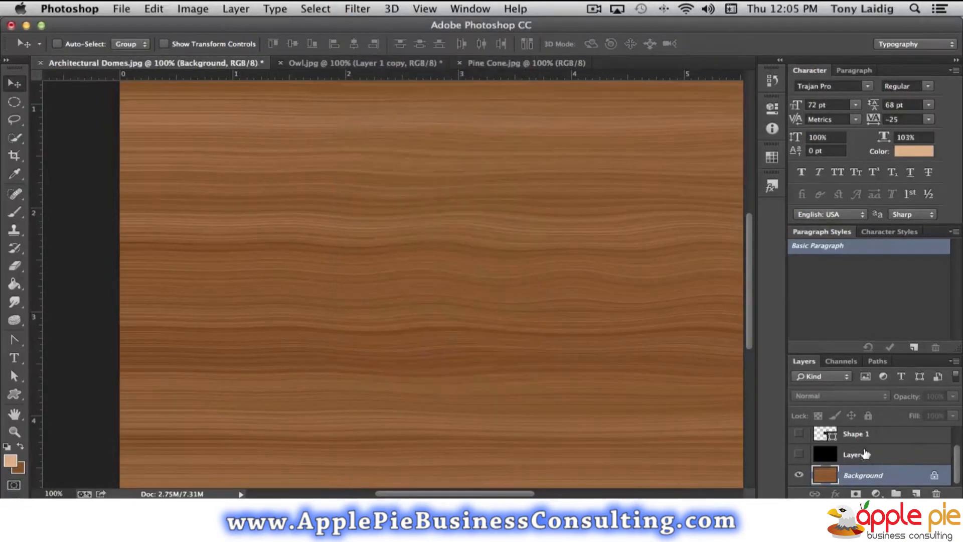
pyautogui.moveTo(828, 475); pyautogui.dragTo(915, 493)
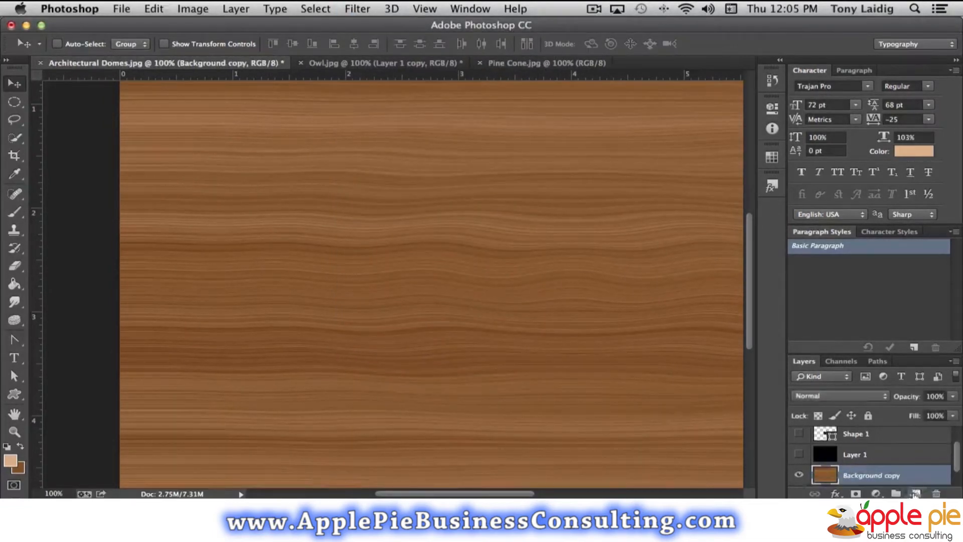
# - Start the Fibers render filter on the duplicated background layer with variance 11 and strength 13
pyautogui.click(356, 9)
pyautogui.moveTo(422, 240)
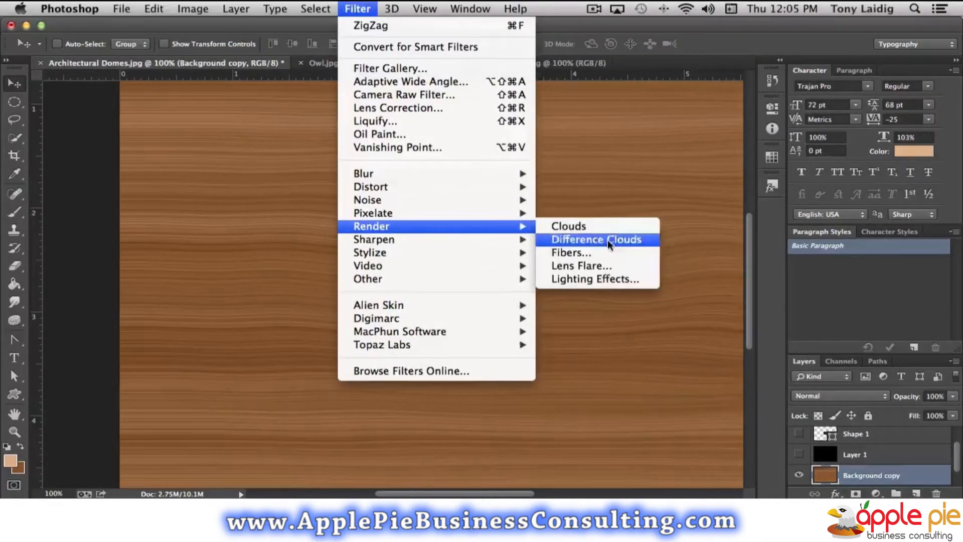
pyautogui.click(589, 255)
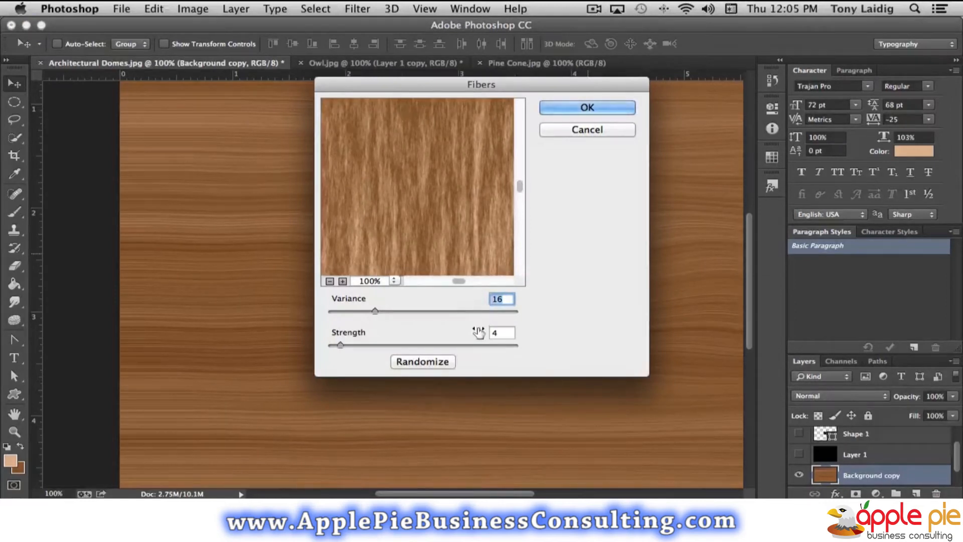
pyautogui.moveTo(435, 195); pyautogui.dragTo(391, 240)
pyautogui.moveTo(480, 251); pyautogui.dragTo(473, 200)
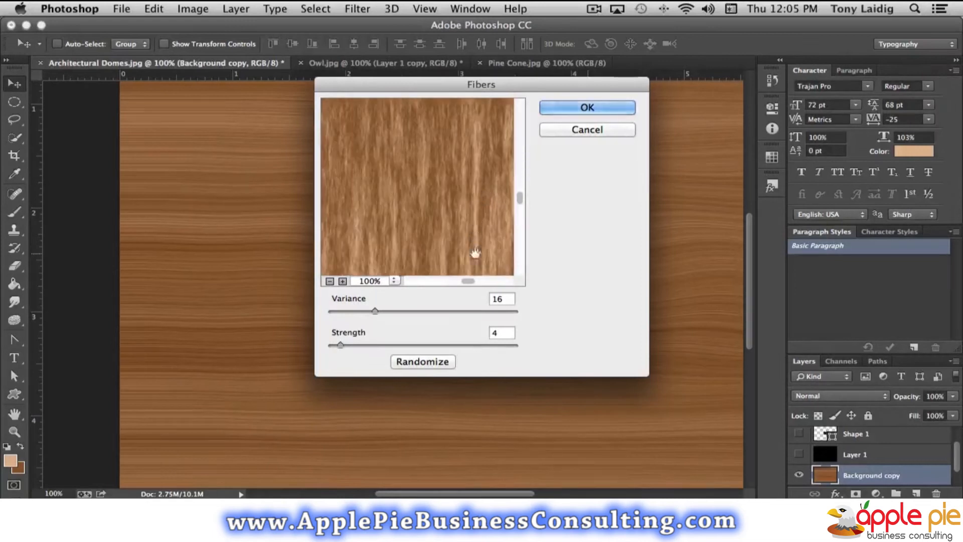
pyautogui.moveTo(375, 313)
pyautogui.mouseDown()
pyautogui.moveTo(349, 314)
pyautogui.moveTo(361, 314)
pyautogui.mouseUp()
pyautogui.moveTo(339, 345); pyautogui.dragTo(373, 346)
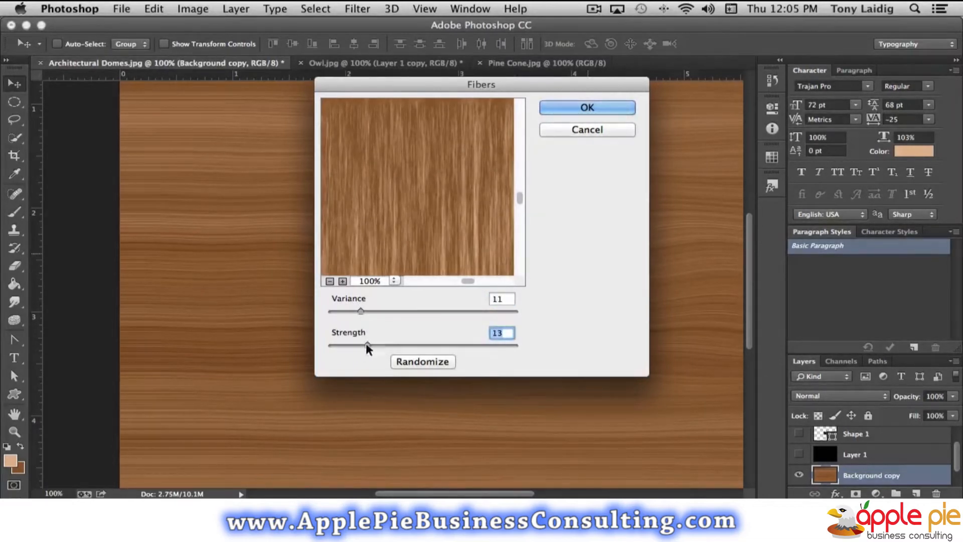
# - Randomize the fiber pattern several times and apply it with variance 8 and strength 7
pyautogui.click(426, 363)
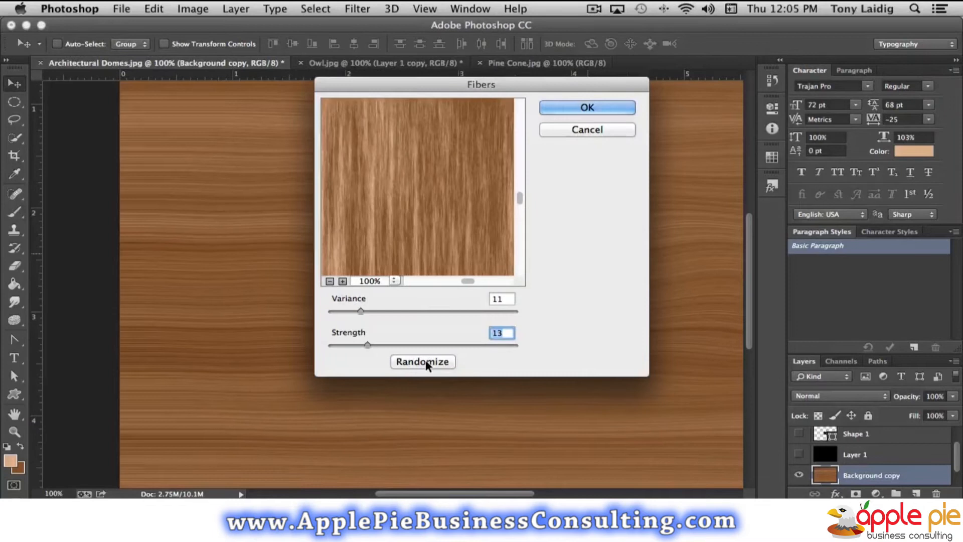
pyautogui.click(426, 363)
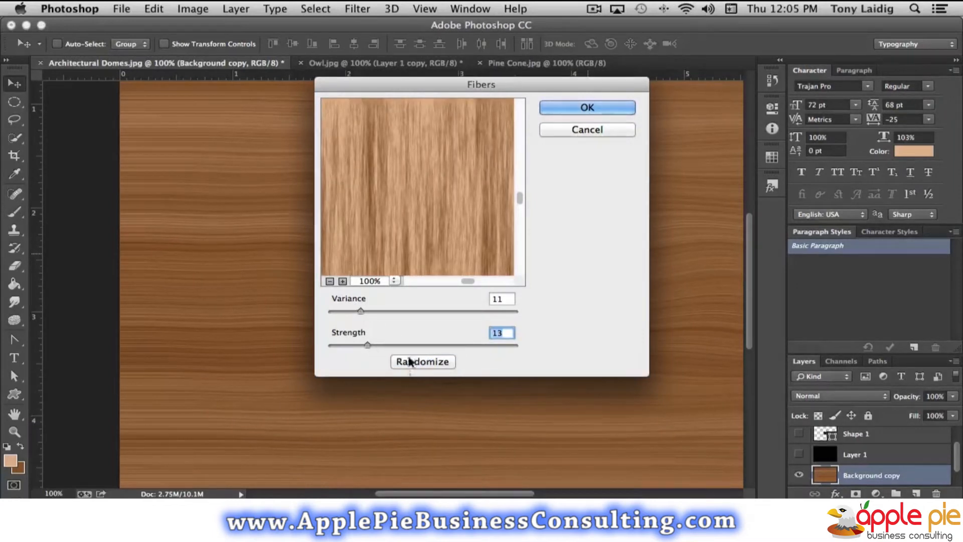
pyautogui.click(408, 363)
pyautogui.moveTo(361, 311); pyautogui.dragTo(348, 312)
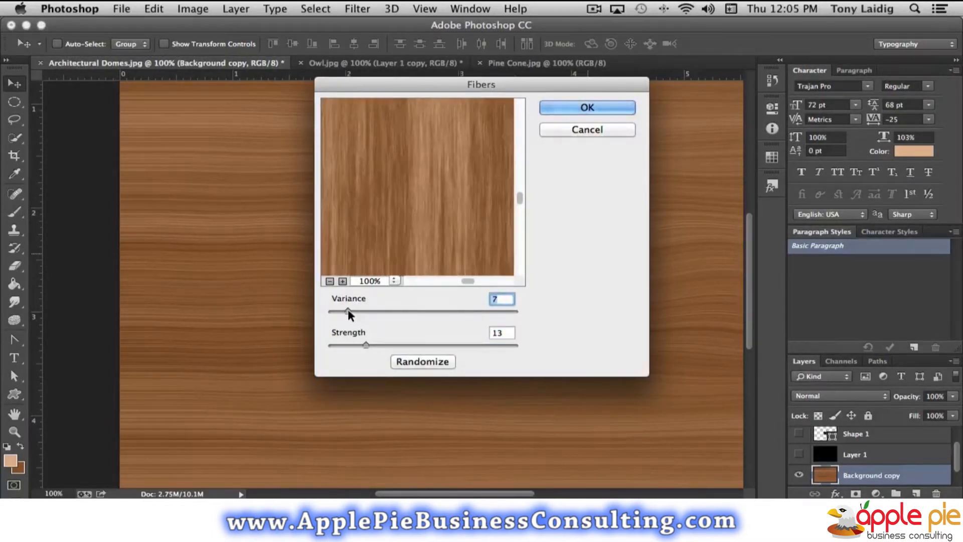
pyautogui.moveTo(364, 345); pyautogui.dragTo(350, 345)
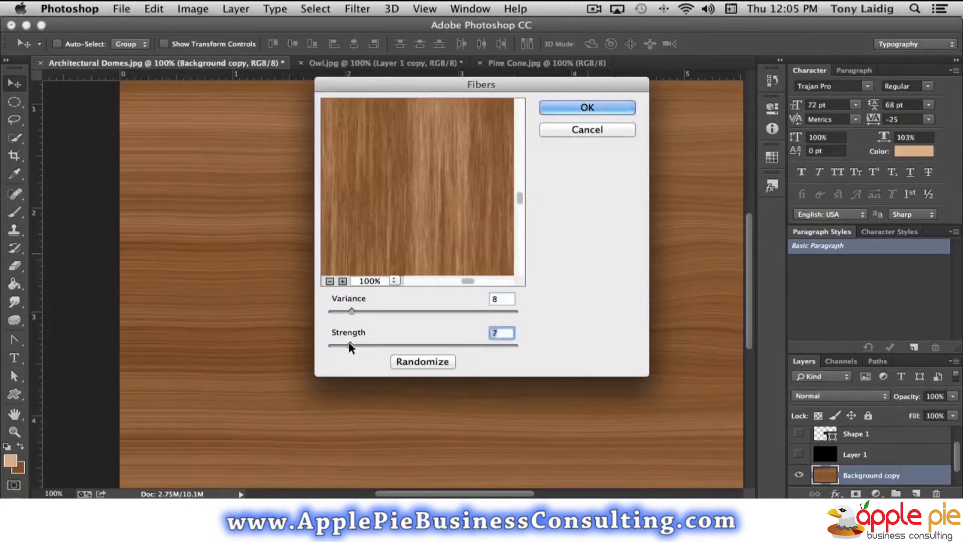
pyautogui.click(564, 108)
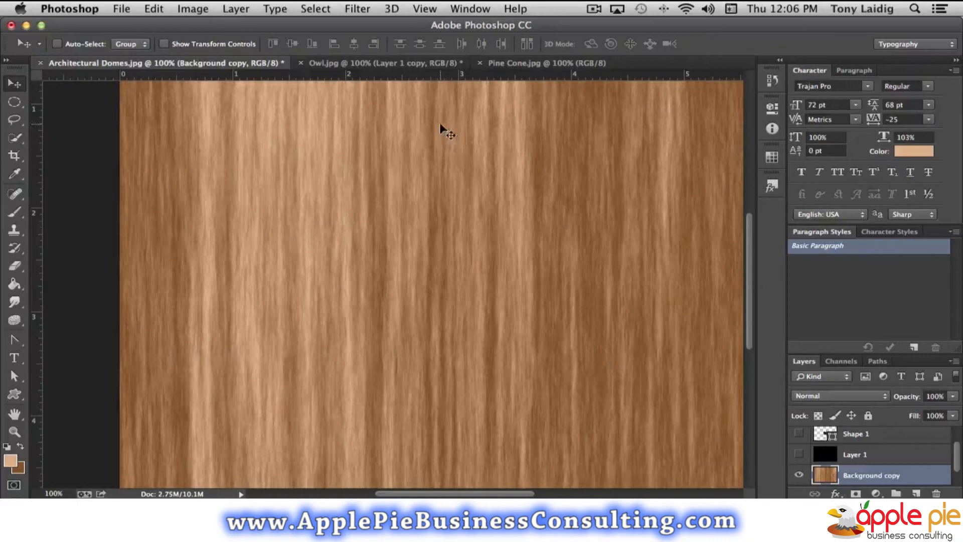
# - Try the Fibers filter on the Layer 1 copy layer of Owl.jpg, undo it and return to Architectural Domes.jpg
pyautogui.click(371, 64)
pyautogui.click(365, 9)
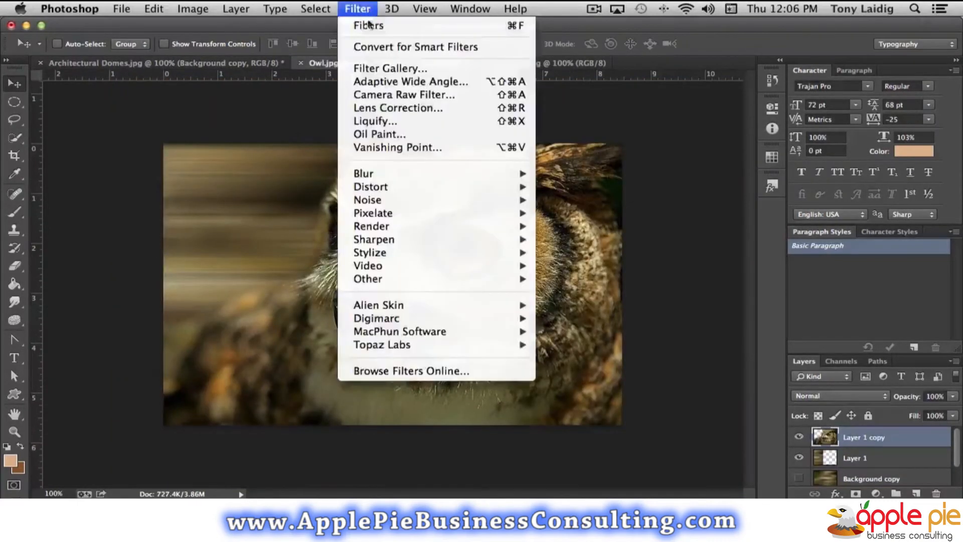
pyautogui.click(371, 26)
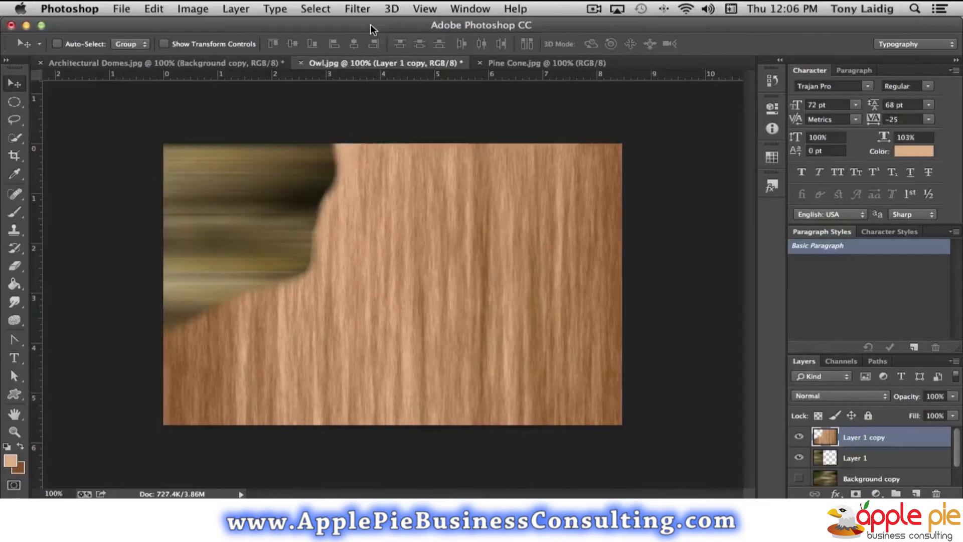
pyautogui.press('super+z')
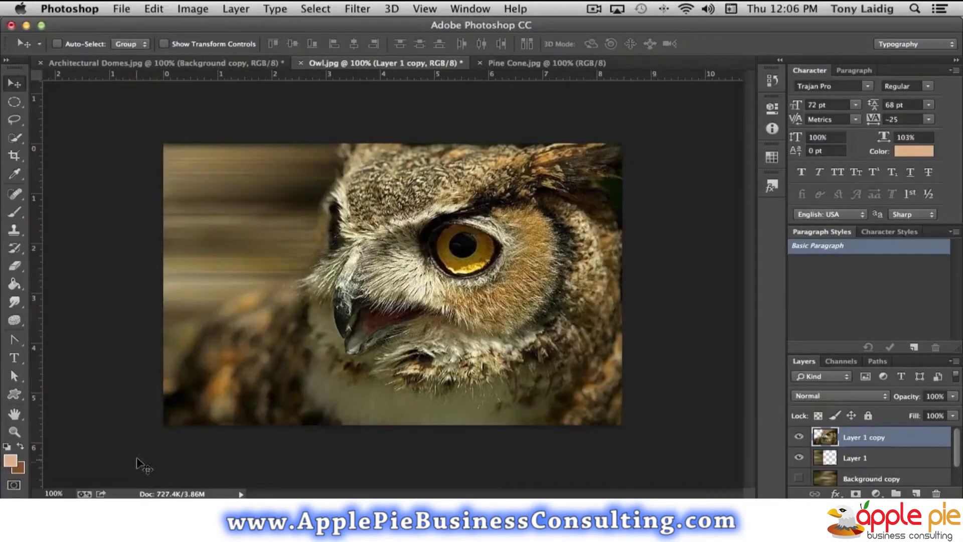
pyautogui.click(251, 63)
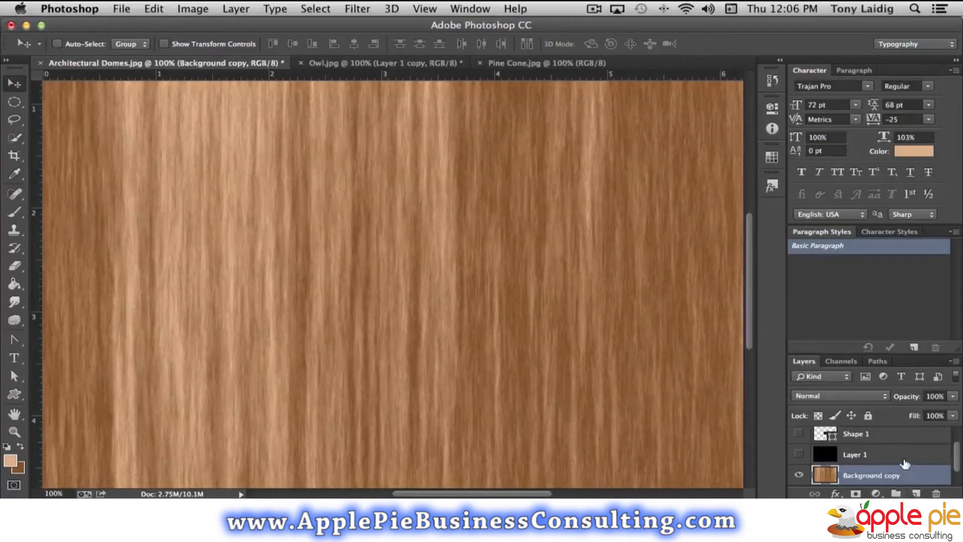
# - Toggle the visibility of the fiber-textured Background copy layer to compare it with the wavy wood grain beneath
pyautogui.scroll(-1, 905, 462)
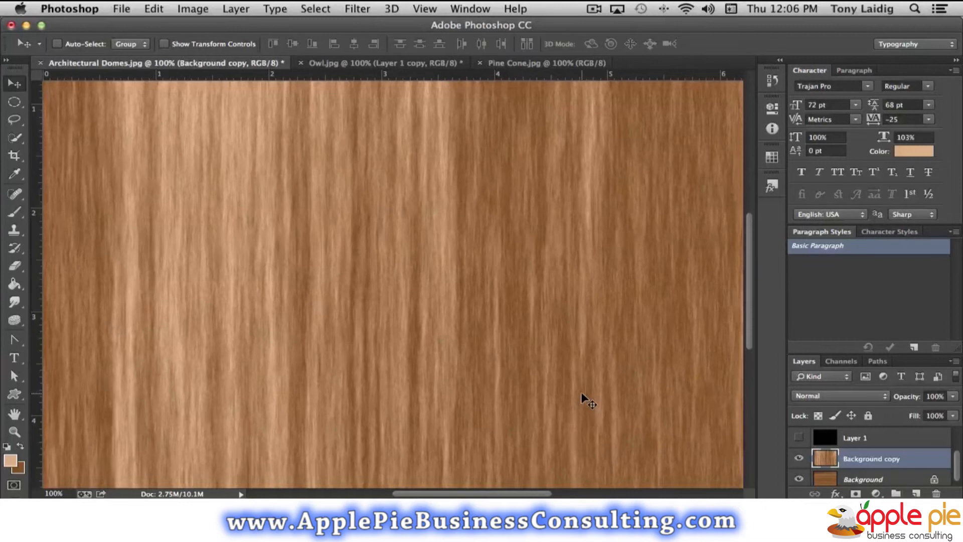
pyautogui.click(798, 458)
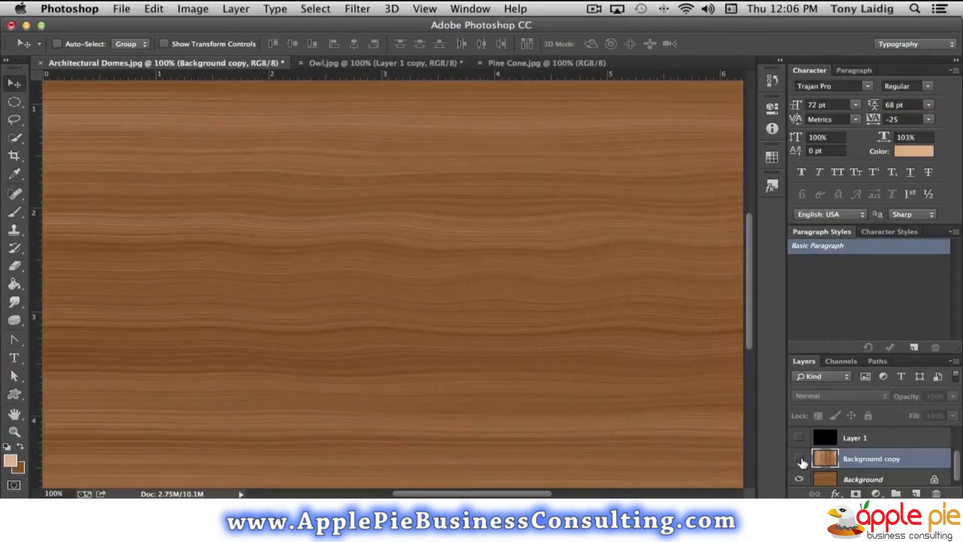
pyautogui.click(799, 458)
pyautogui.click(799, 457)
pyautogui.click(799, 458)
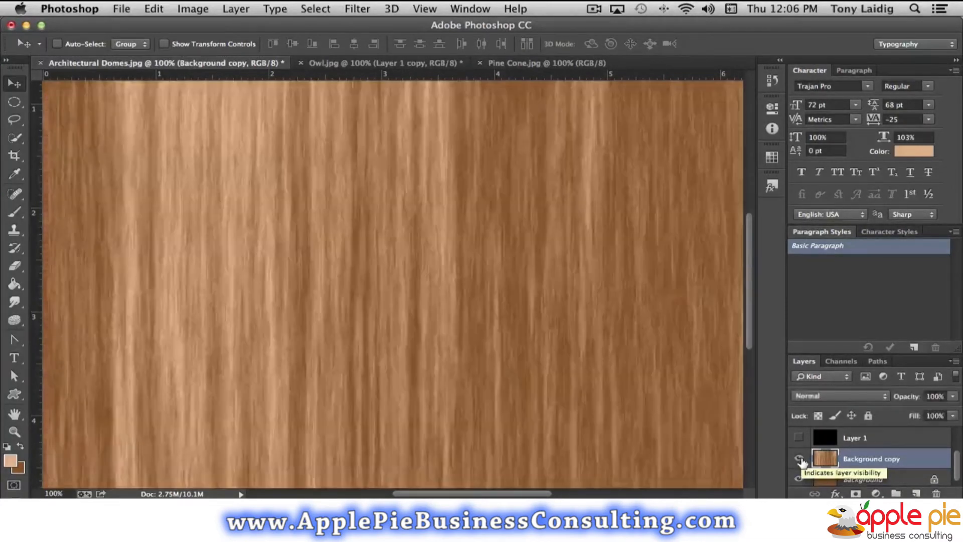
# - Apply a Motion Blur to the fiber-textured Background copy layer at an angle of -90° and a distance of 47 pixels
pyautogui.click(358, 10)
pyautogui.moveTo(400, 203)
pyautogui.moveTo(393, 176)
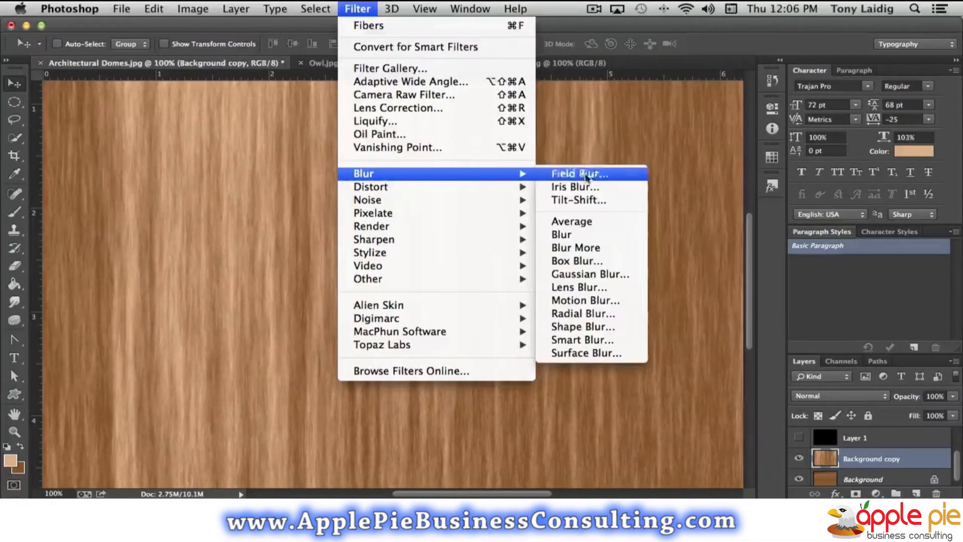
pyautogui.click(586, 300)
pyautogui.moveTo(554, 234); pyautogui.dragTo(547, 247)
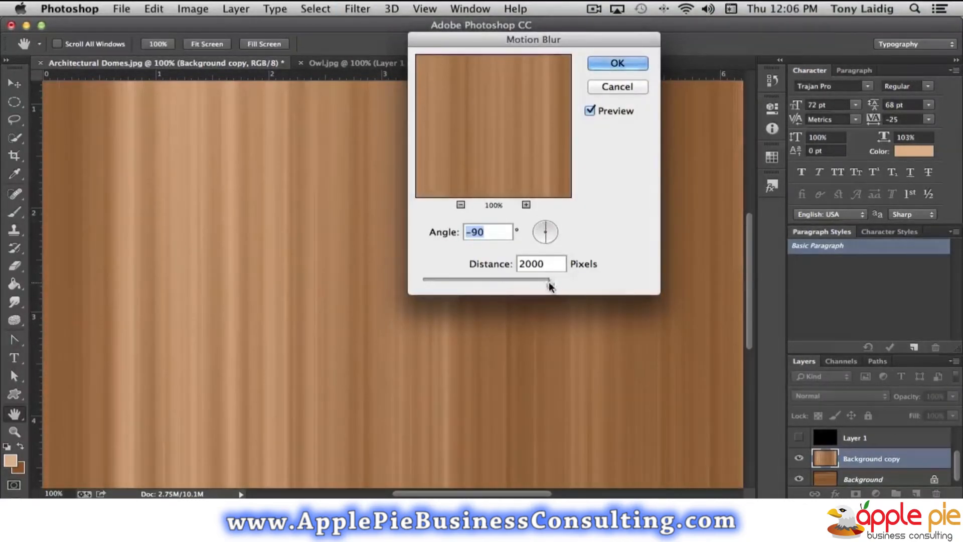
pyautogui.moveTo(550, 282); pyautogui.dragTo(454, 281)
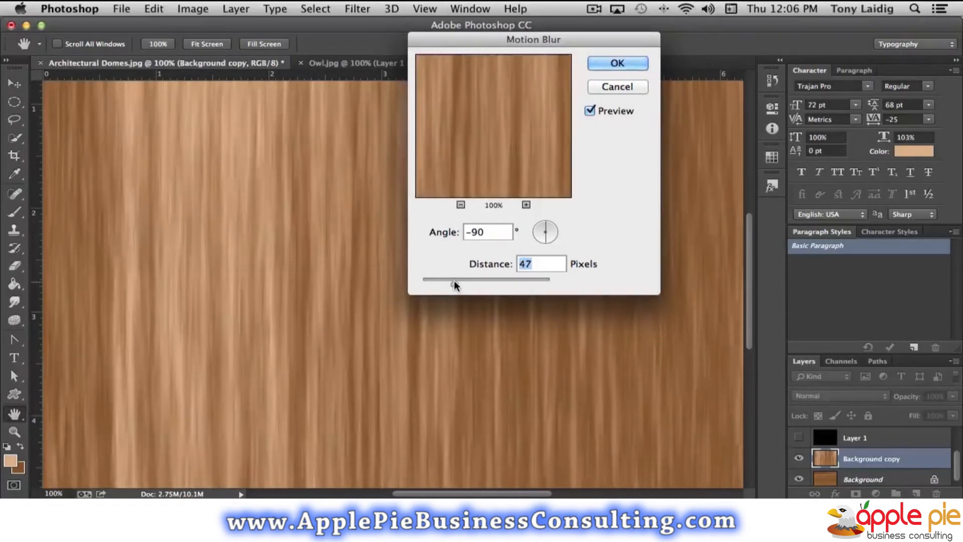
pyautogui.click(617, 64)
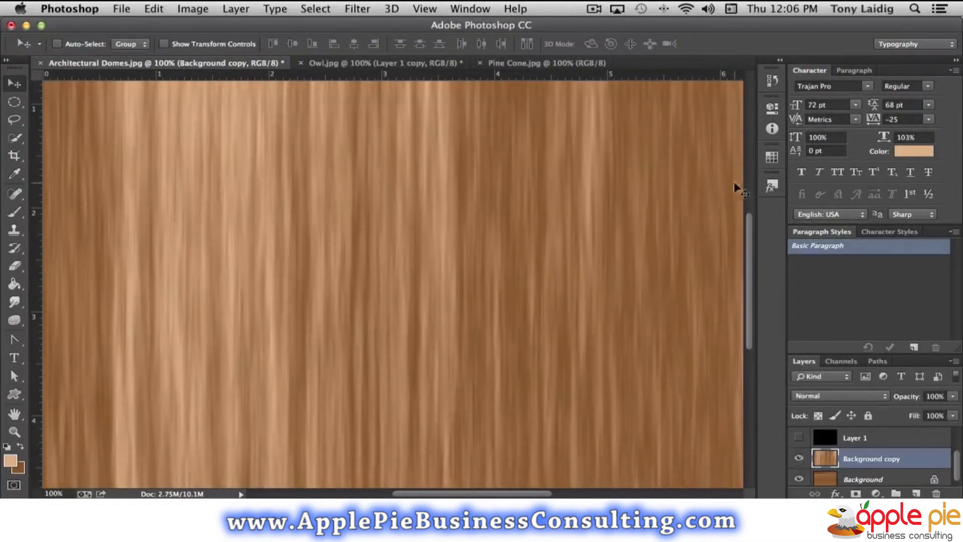
# - Compare the Fibers and Motion Blur history states of the wood texture, ending on the Motion Blur state
pyautogui.click(772, 80)
pyautogui.click(679, 173)
pyautogui.click(677, 190)
pyautogui.click(679, 174)
pyautogui.click(663, 190)
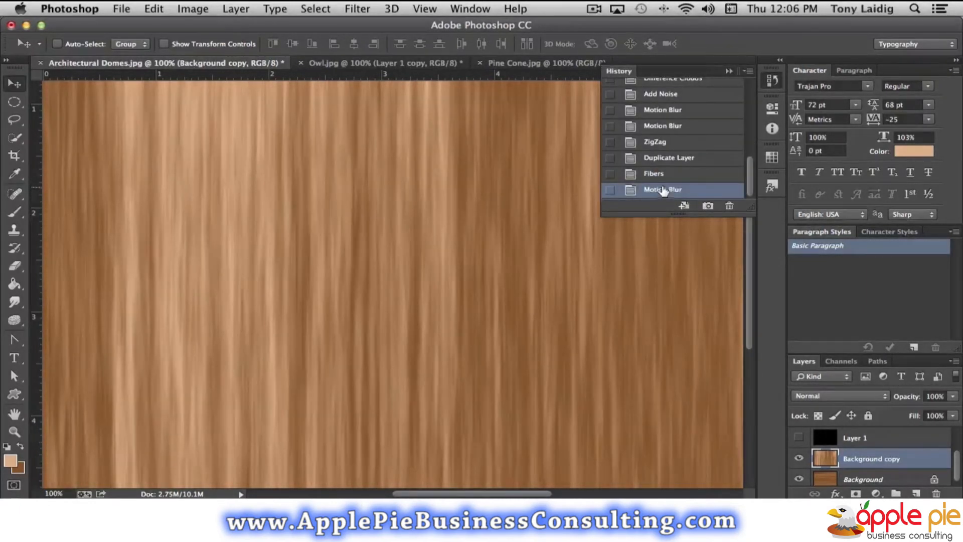
pyautogui.click(771, 81)
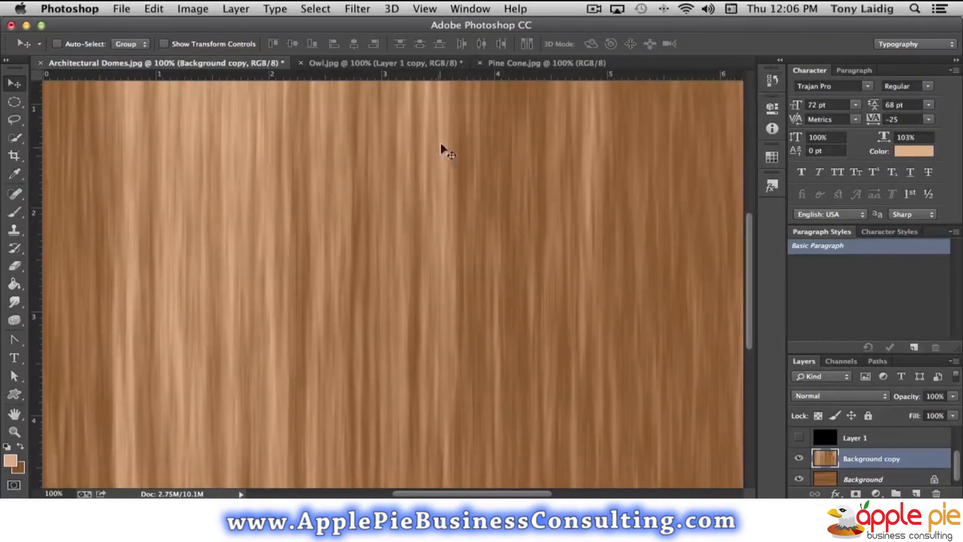
# - Render a 50-300mm Zoom lens flare at 100% brightness in the upper right of the wood texture, and undo it
pyautogui.click(358, 10)
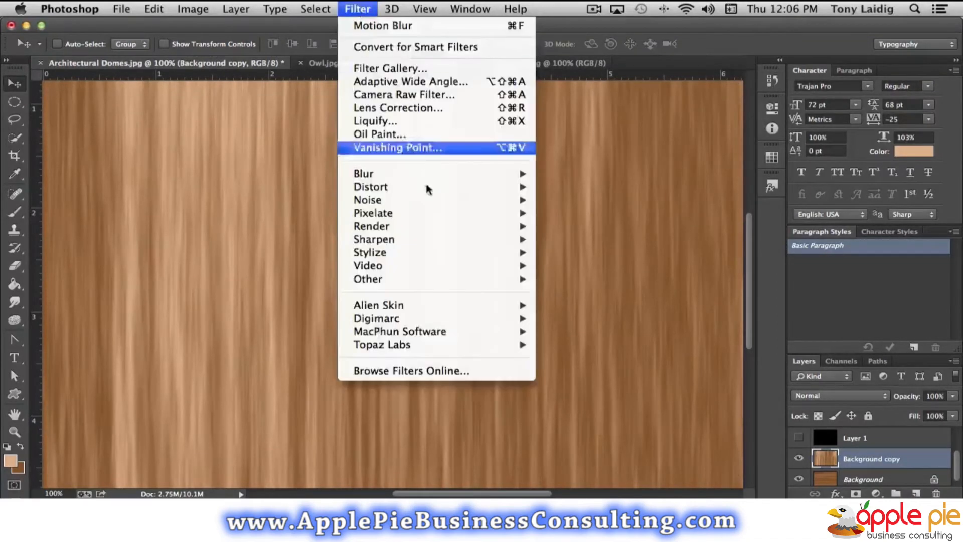
pyautogui.moveTo(409, 226)
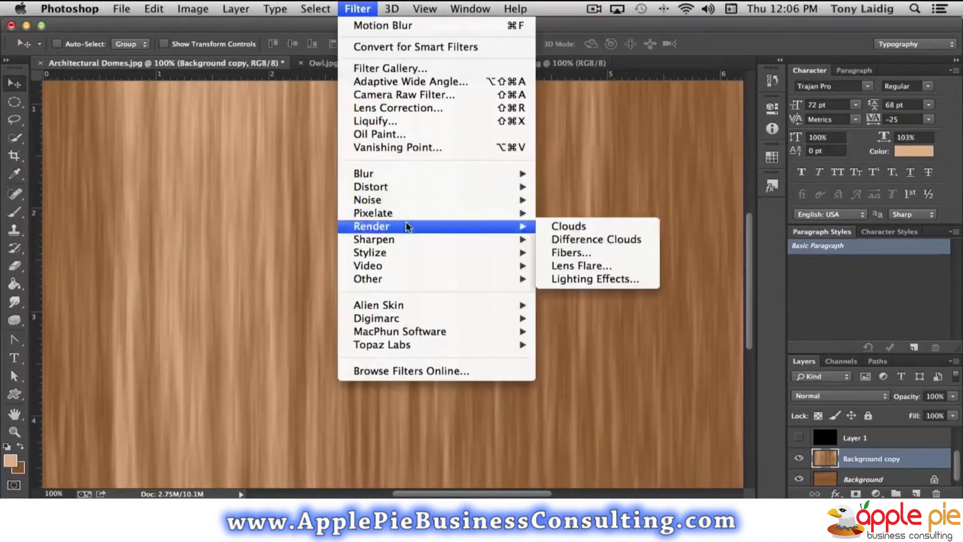
pyautogui.click(585, 269)
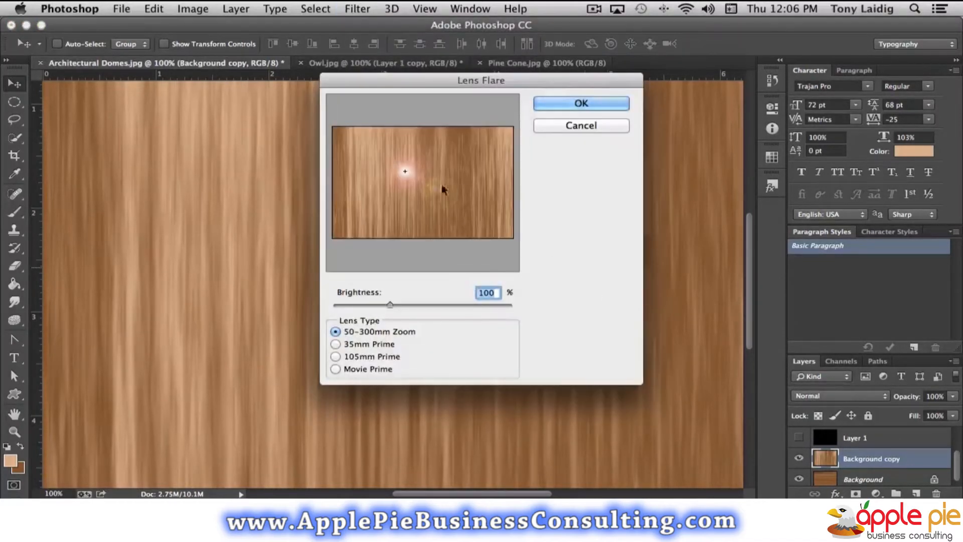
pyautogui.moveTo(401, 172); pyautogui.dragTo(473, 155)
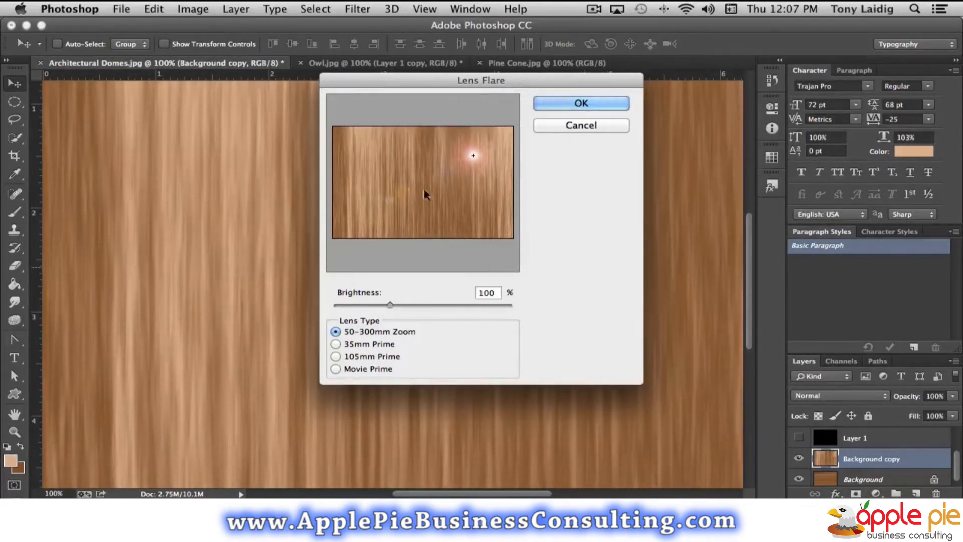
pyautogui.click(577, 102)
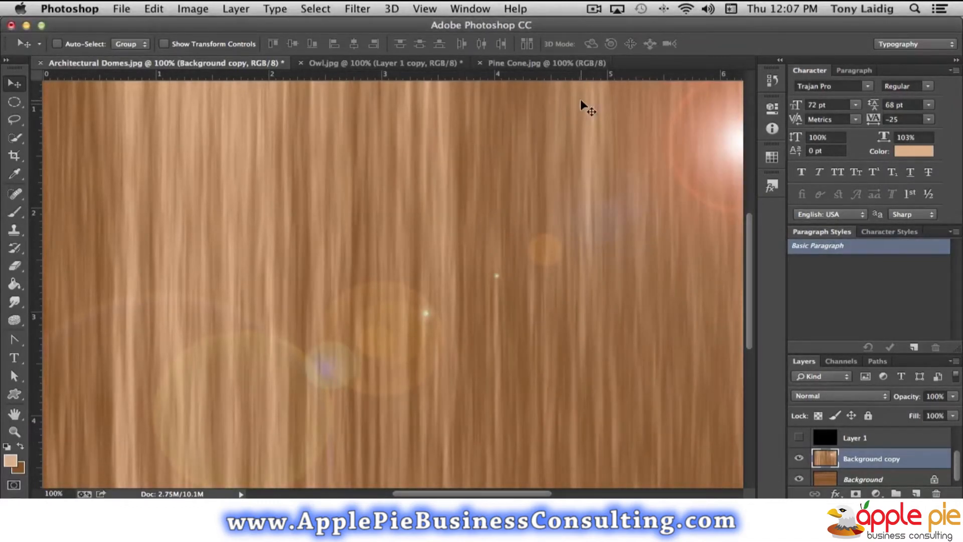
pyautogui.press('super+minus')
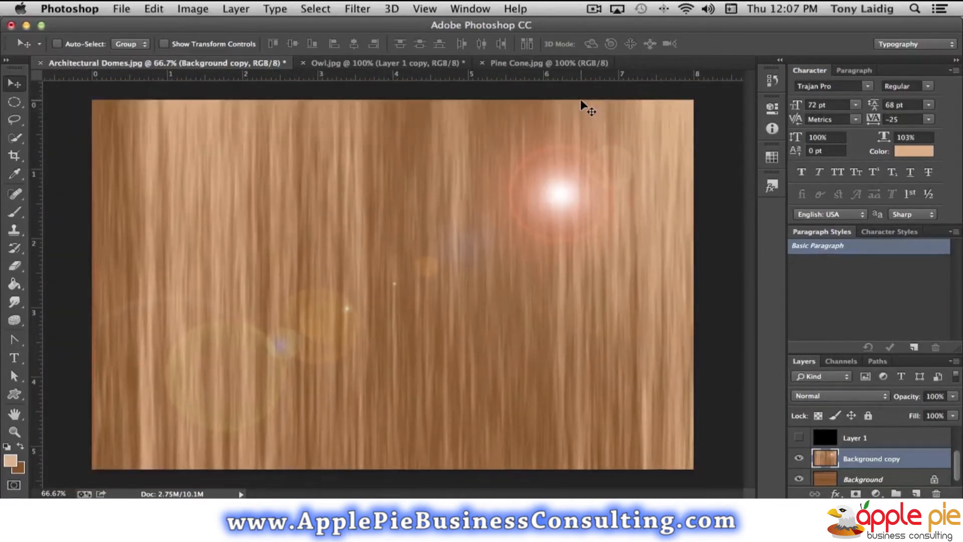
pyautogui.press('super+z')
# - Start the Lighting Effects filter on the Background copy layer and change the light to Point with intensity 31
pyautogui.click(357, 9)
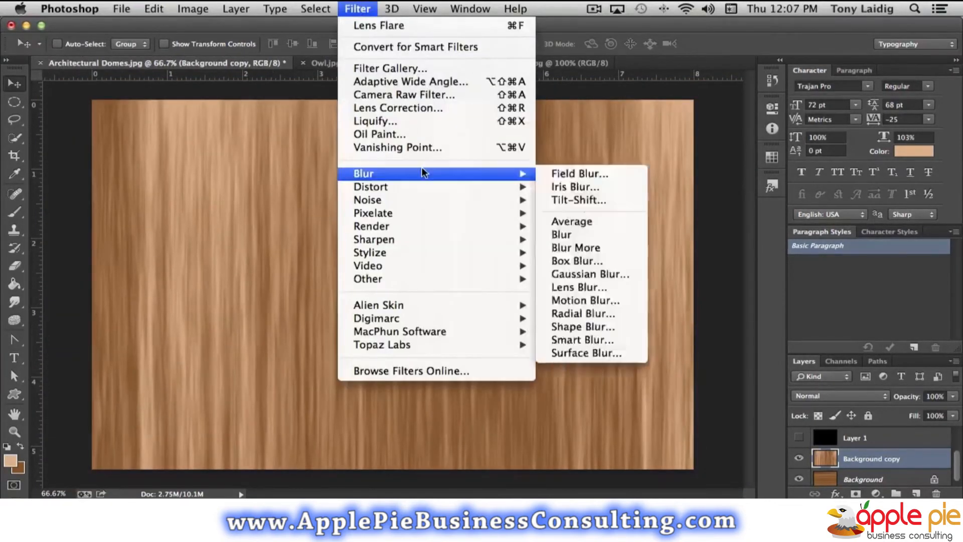
pyautogui.moveTo(409, 226)
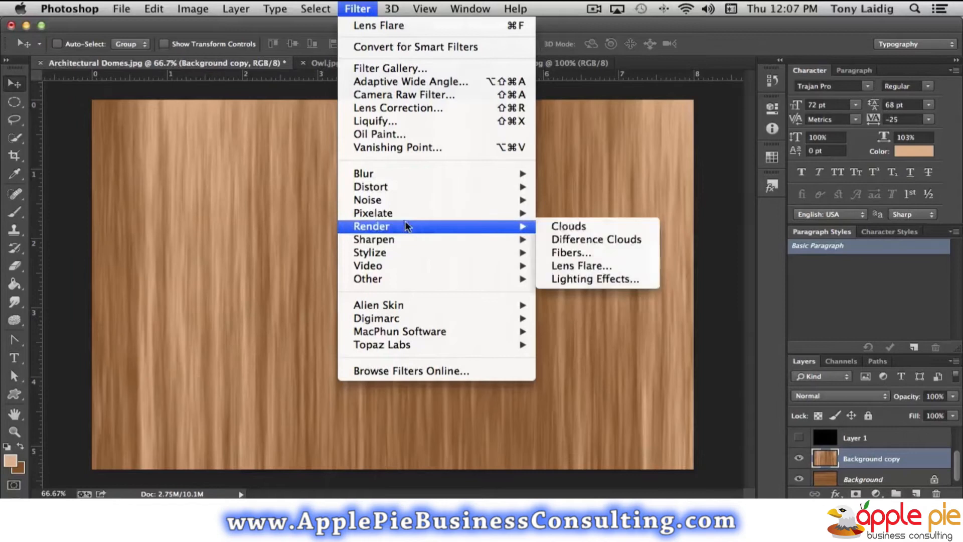
pyautogui.click(591, 279)
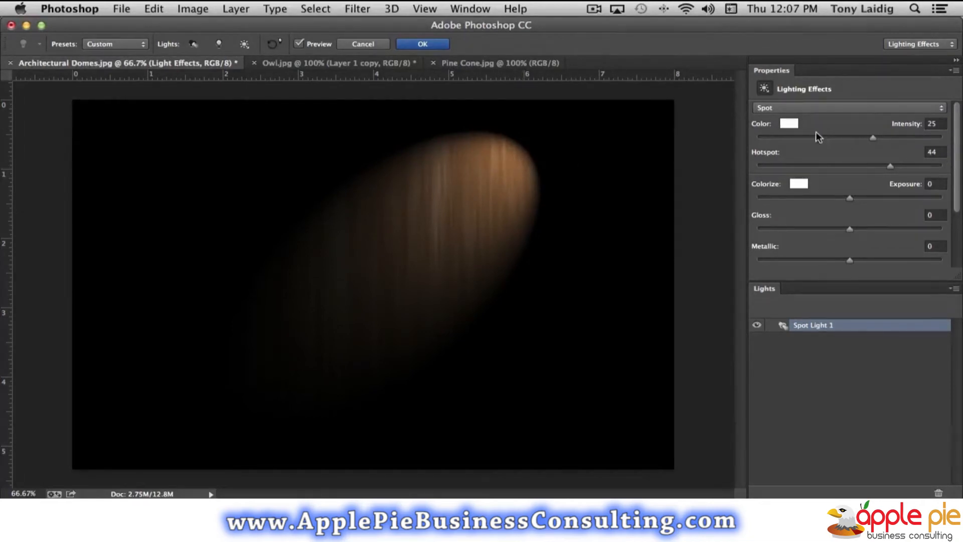
pyautogui.click(796, 109)
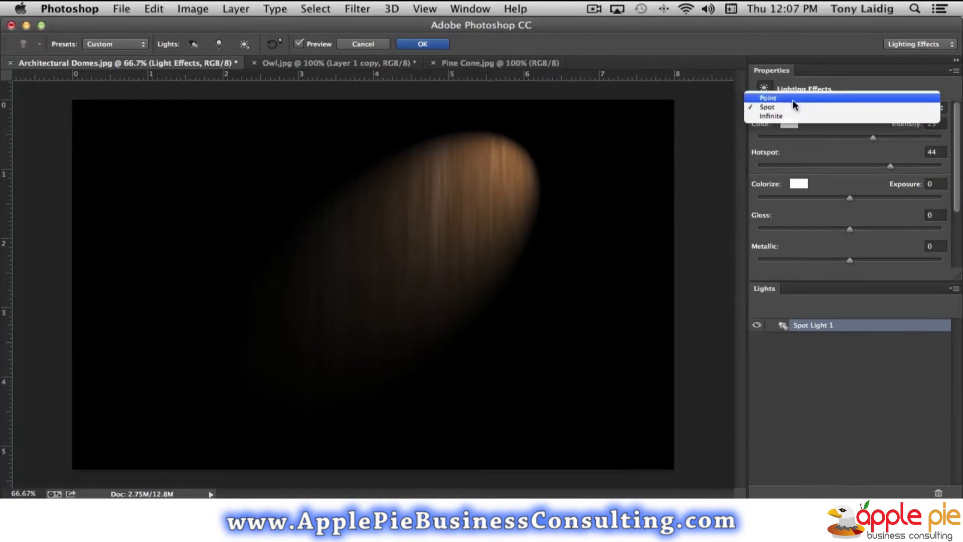
pyautogui.click(792, 101)
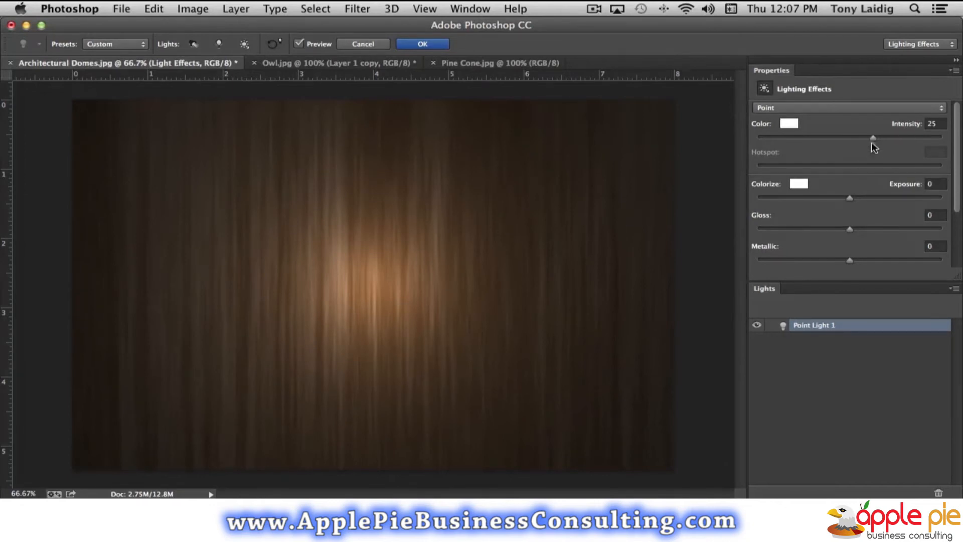
pyautogui.moveTo(872, 137)
pyautogui.mouseDown()
pyautogui.moveTo(854, 137)
pyautogui.moveTo(878, 136)
pyautogui.mouseUp()
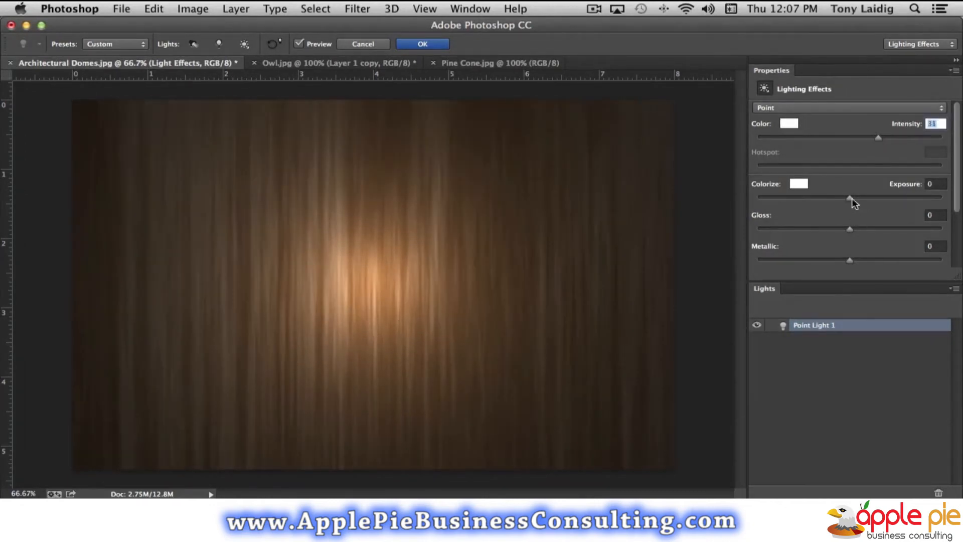
# - Set the point light's Colorize color to a muted yellow with hue 49 and its Metallic value to 48
pyautogui.click(796, 185)
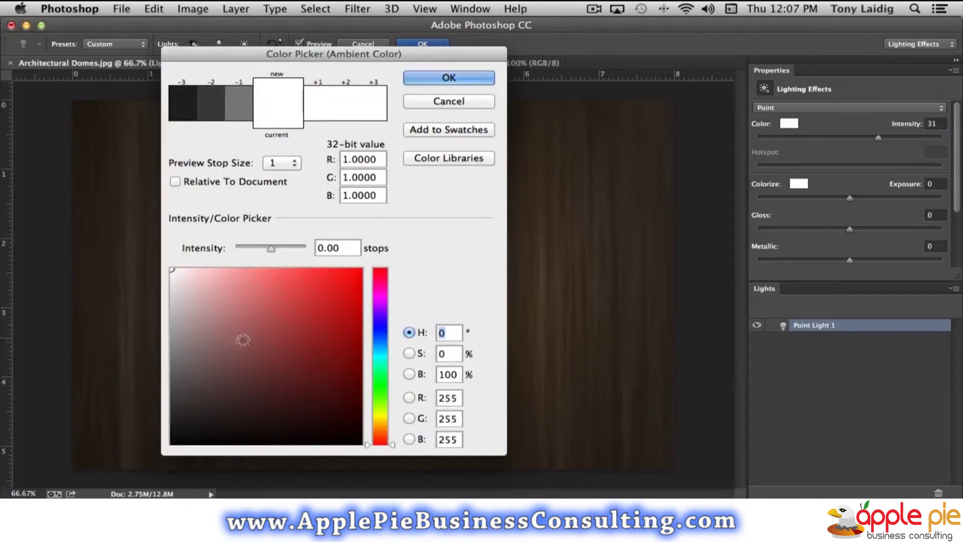
pyautogui.click(380, 420)
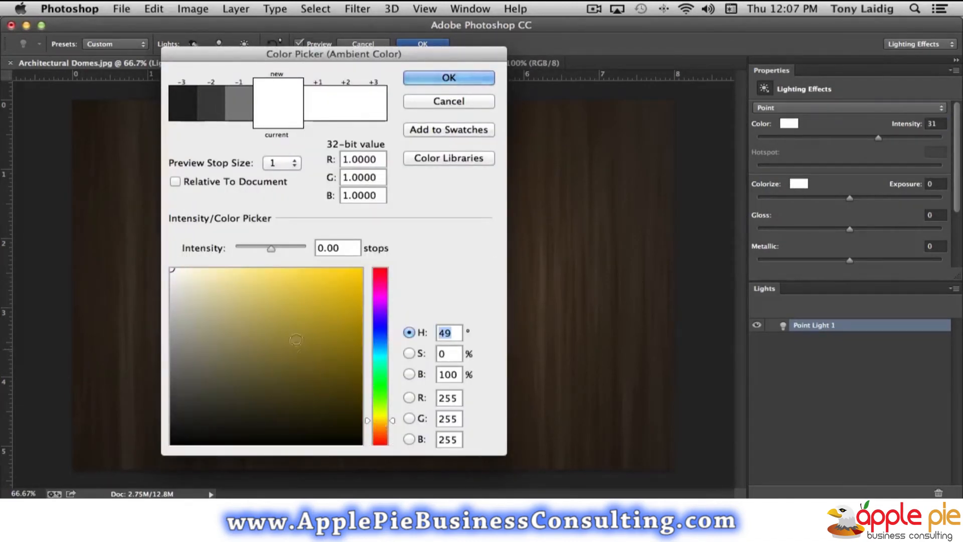
pyautogui.click(262, 300)
pyautogui.click(445, 78)
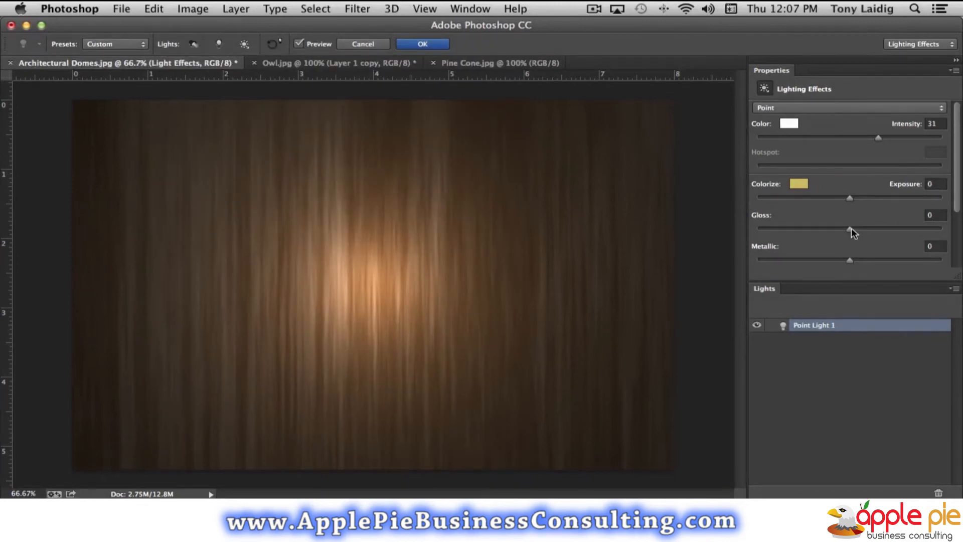
pyautogui.moveTo(849, 260); pyautogui.dragTo(892, 260)
# - Try the Infinite light type on the wood texture and switch the light to Spot
pyautogui.click(785, 107)
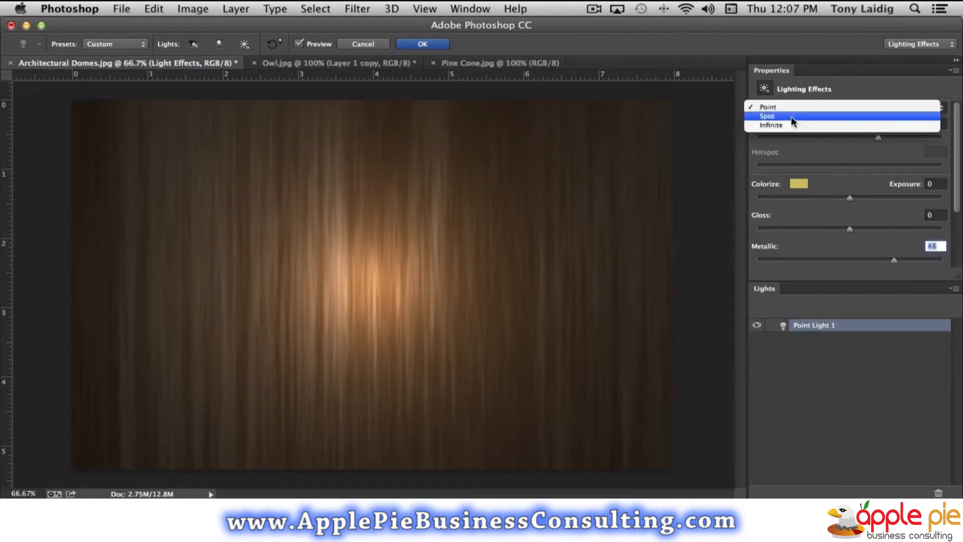
pyautogui.click(789, 125)
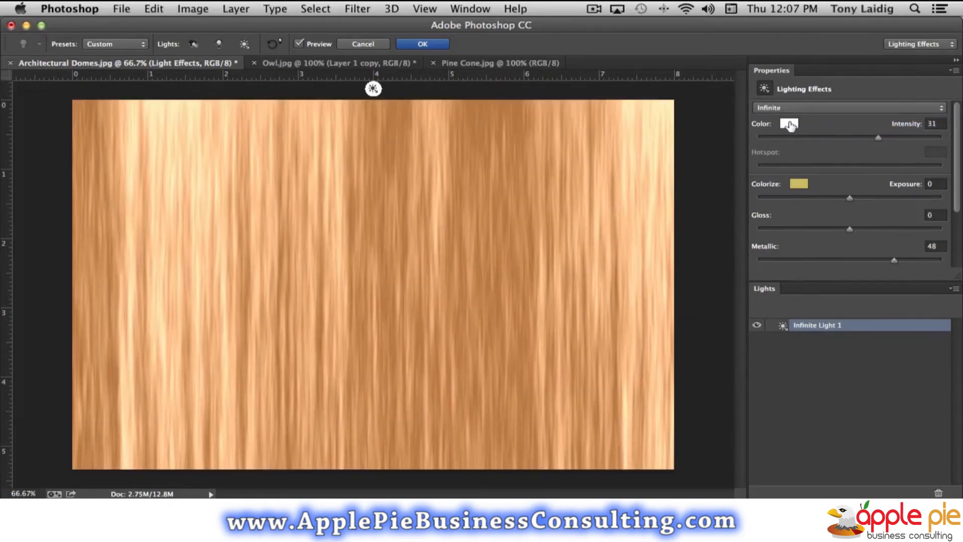
pyautogui.click(789, 107)
pyautogui.click(785, 99)
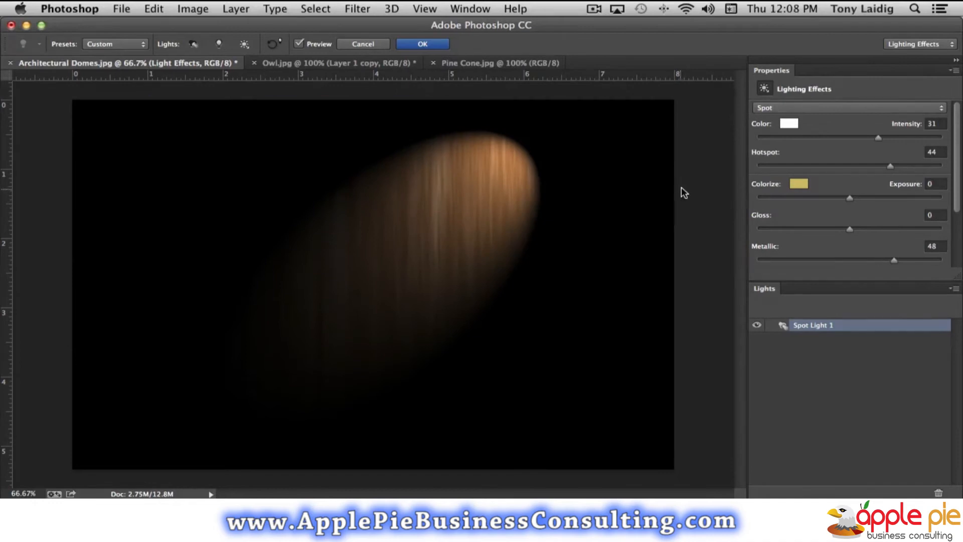
pyautogui.press('super+minus')
pyautogui.press('super+minus')
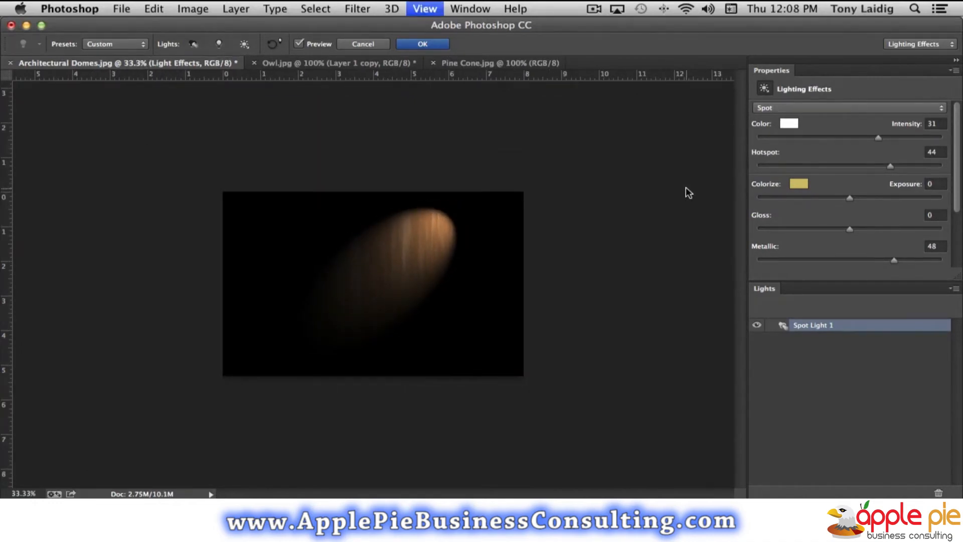
pyautogui.press('super+plus')
pyautogui.press('super+plus')
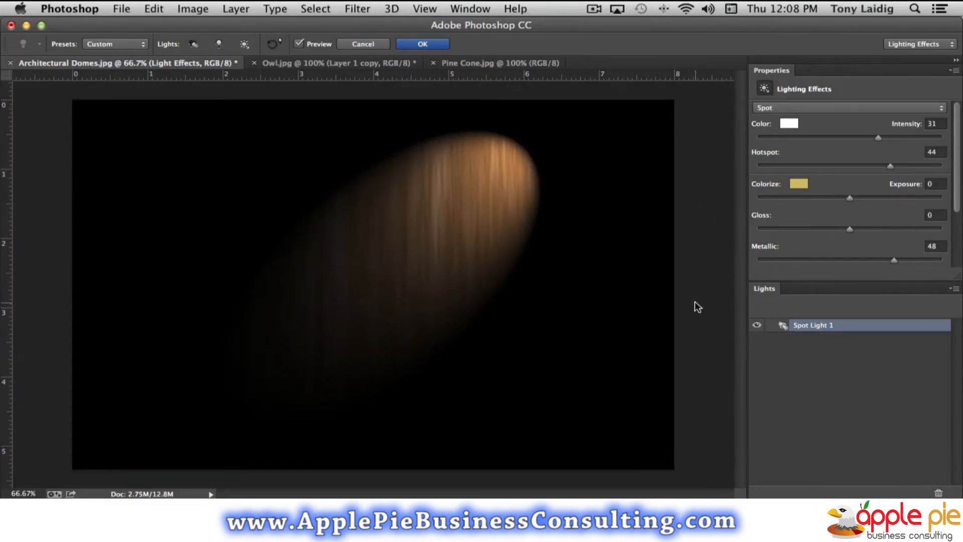
# - Add a second spot light, and replace the lighting setup with the Five Lights Down preset
pyautogui.click(194, 43)
pyautogui.click(130, 46)
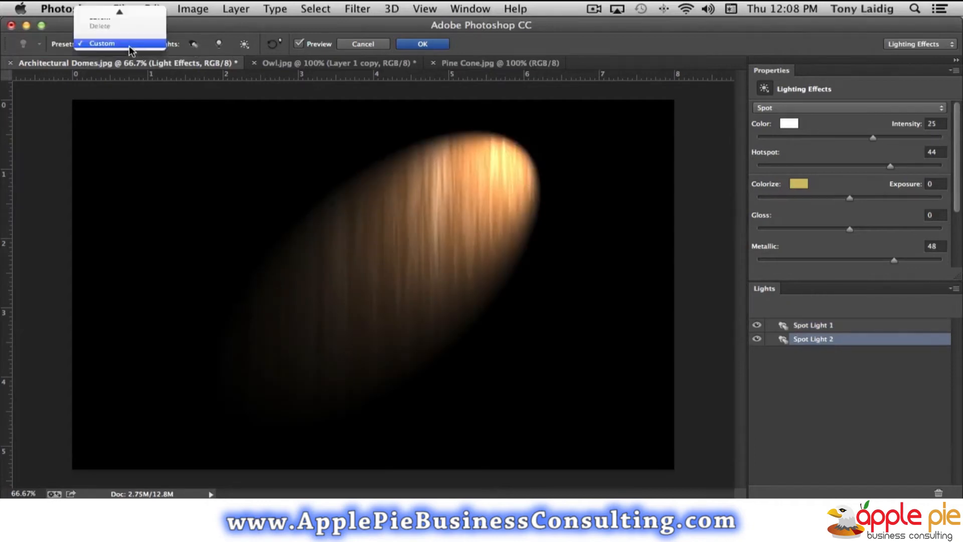
pyautogui.moveTo(138, 8)
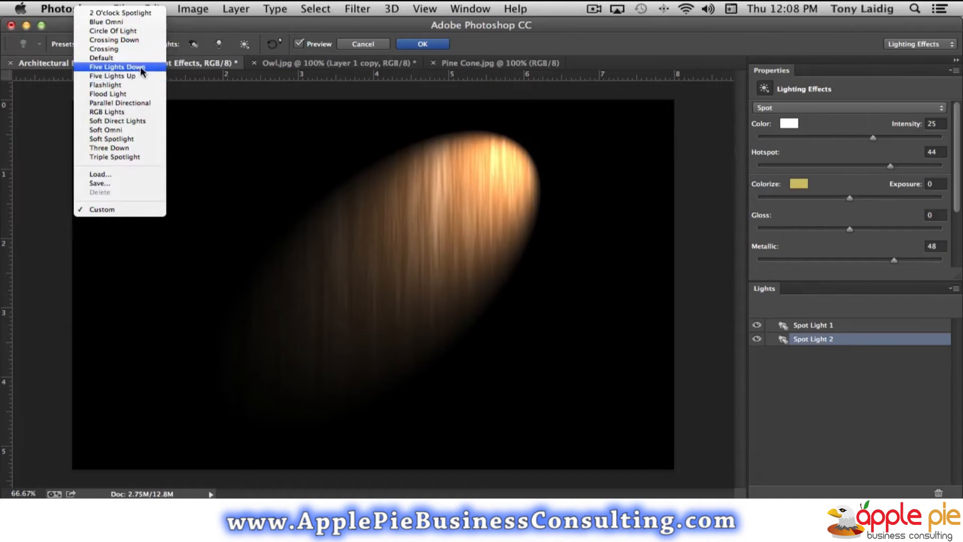
pyautogui.click(167, 133)
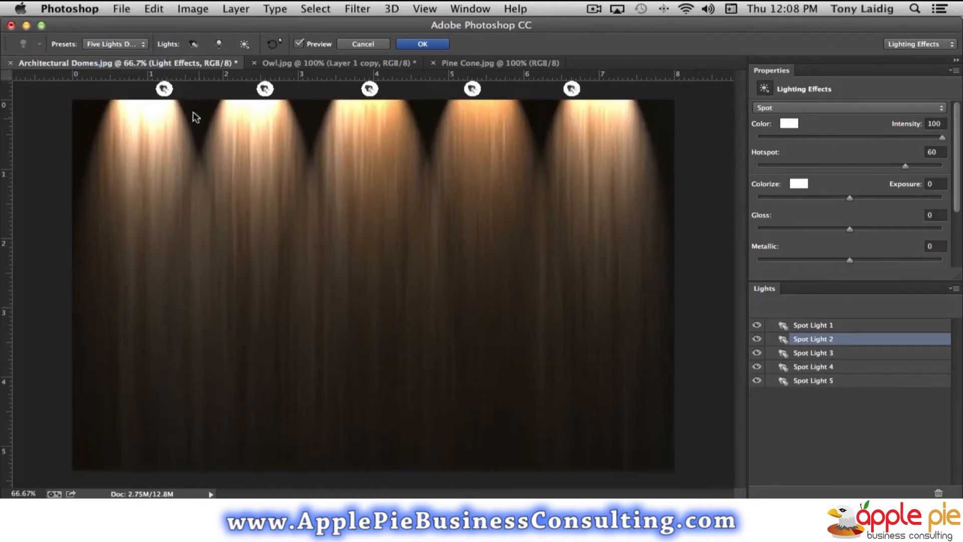
# - Select Spot Lights 1, 2 and 3 in turn, and set the Colorize color to red with Spot Light 3 selected
pyautogui.click(163, 89)
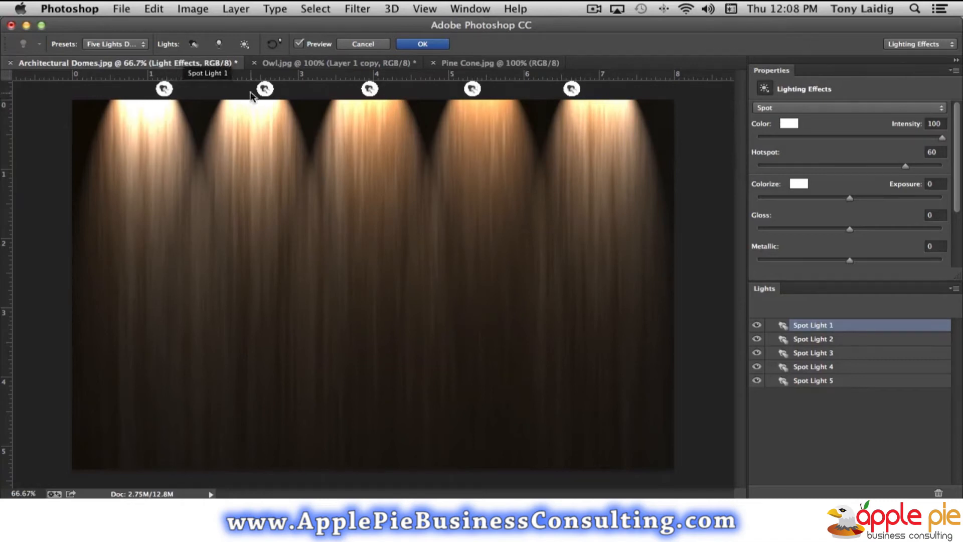
pyautogui.click(266, 90)
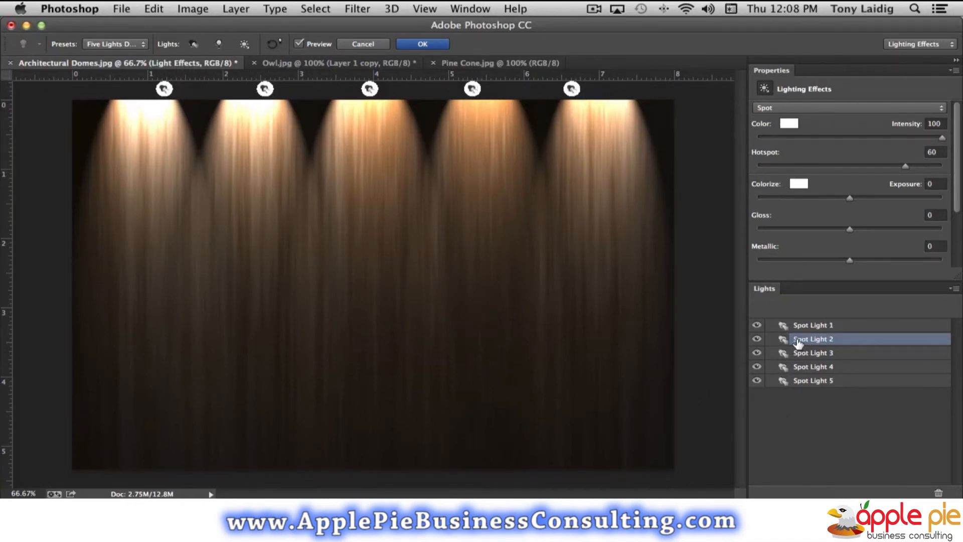
pyautogui.click(368, 93)
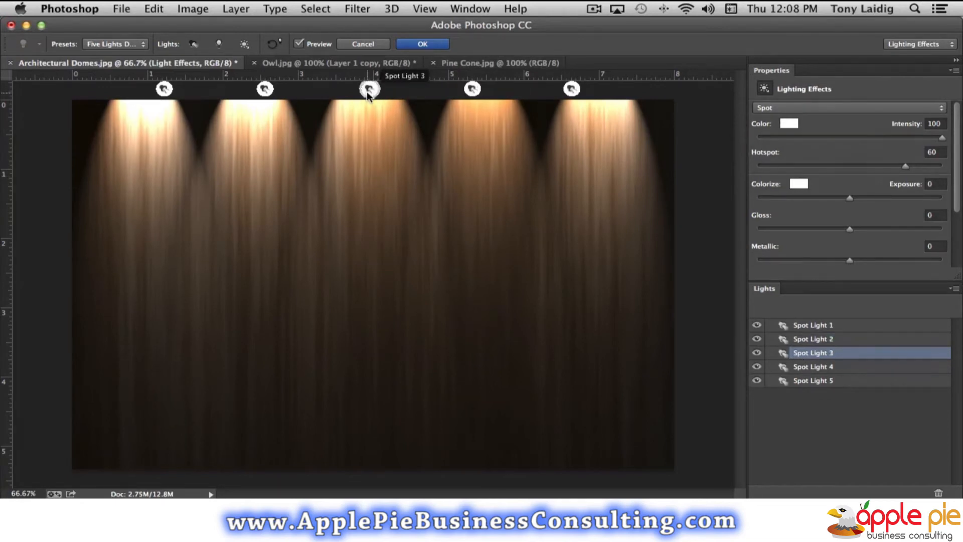
pyautogui.click(798, 183)
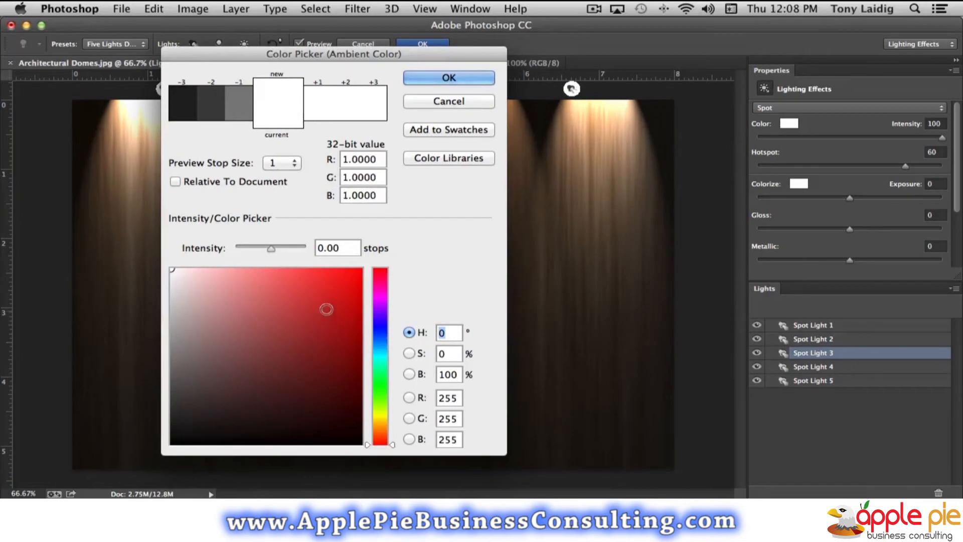
pyautogui.click(326, 309)
pyautogui.click(475, 77)
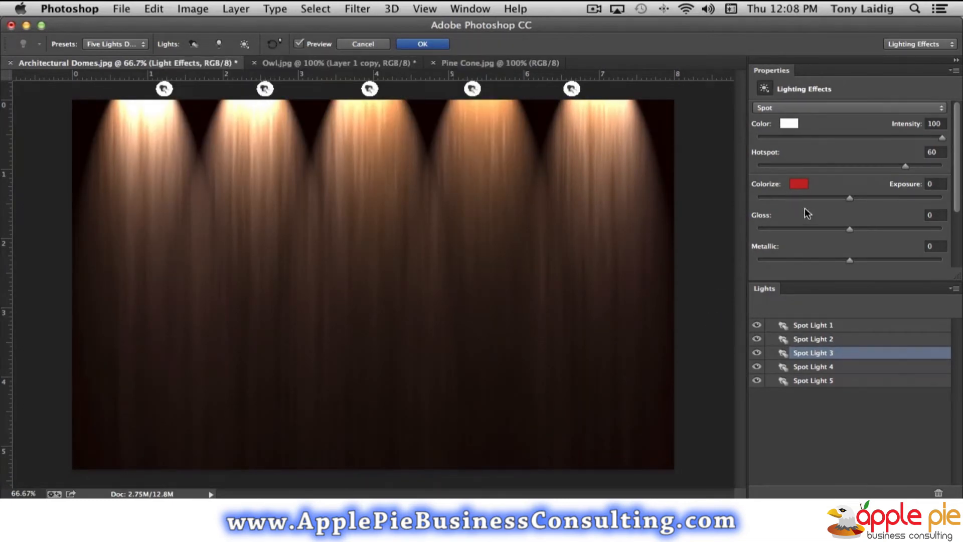
# - Set the light color of Spot Light 3 to red and try to reposition the light
pyautogui.click(789, 124)
pyautogui.click(336, 303)
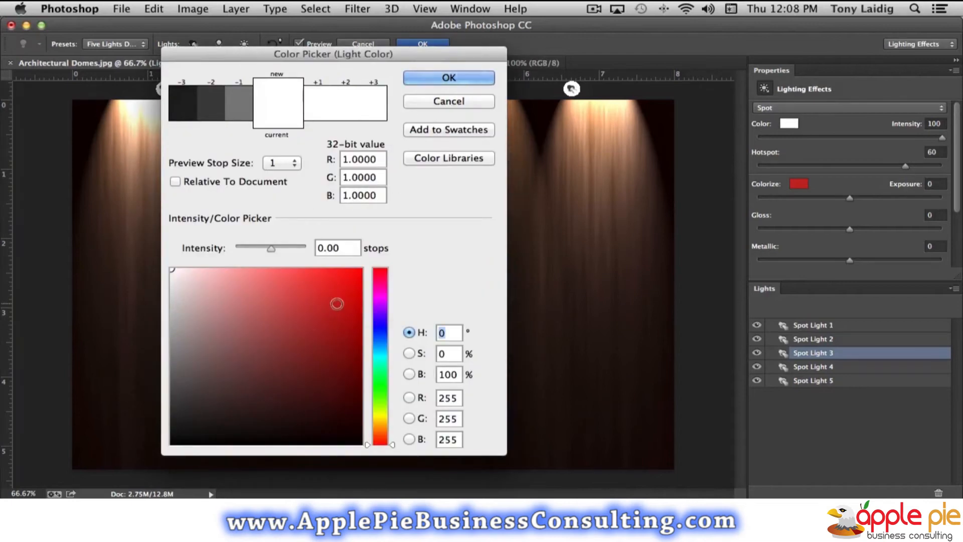
pyautogui.click(457, 79)
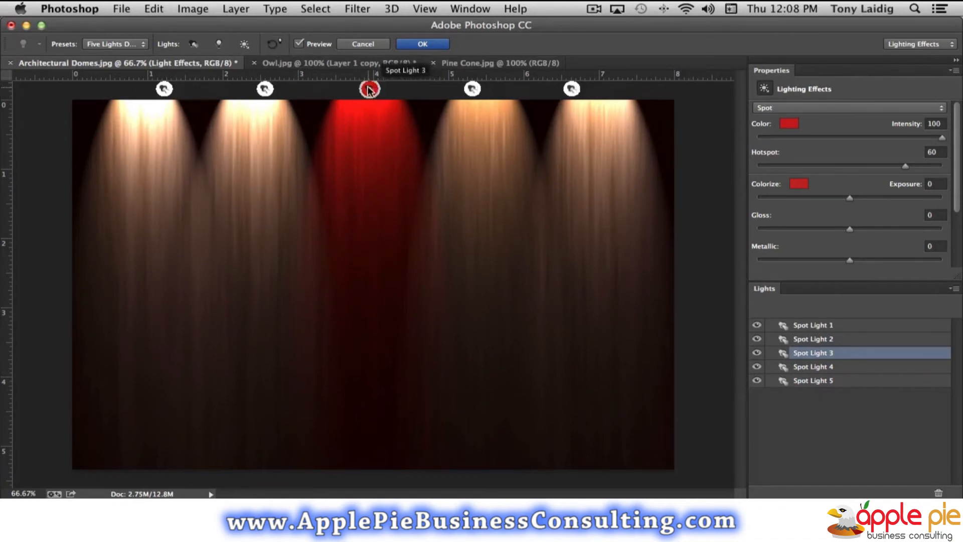
pyautogui.moveTo(369, 91); pyautogui.dragTo(363, 146)
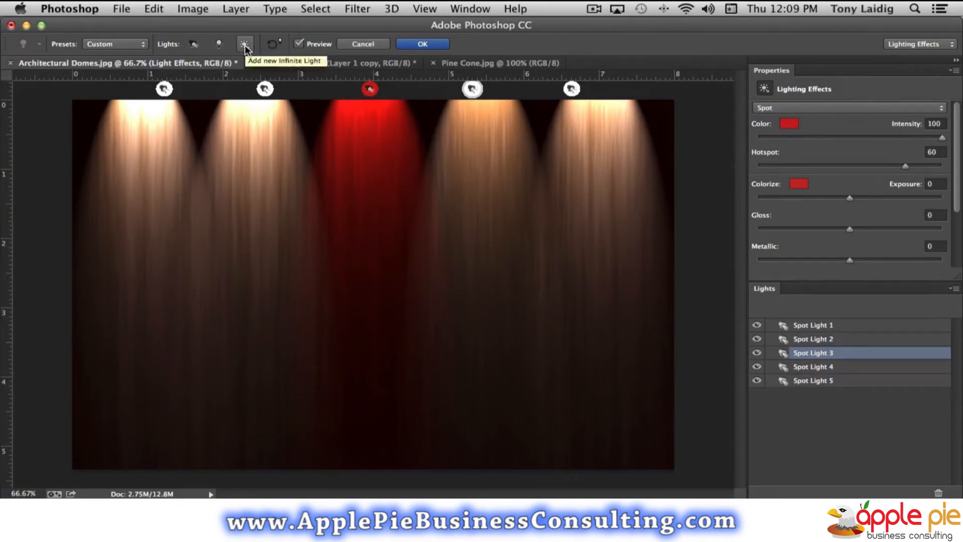
# - Add a sixth spot light to the setup and reset the Lighting Effects workspace
pyautogui.click(194, 45)
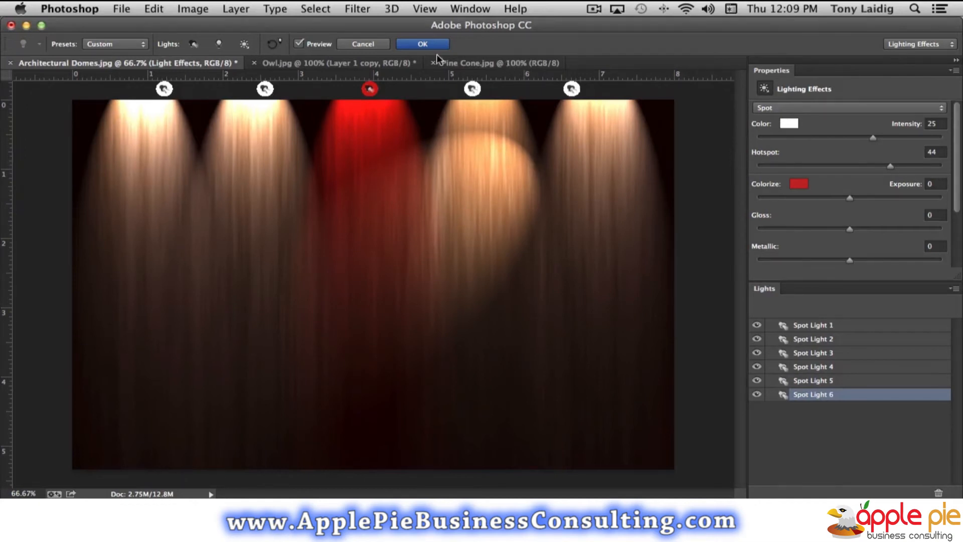
pyautogui.click(925, 45)
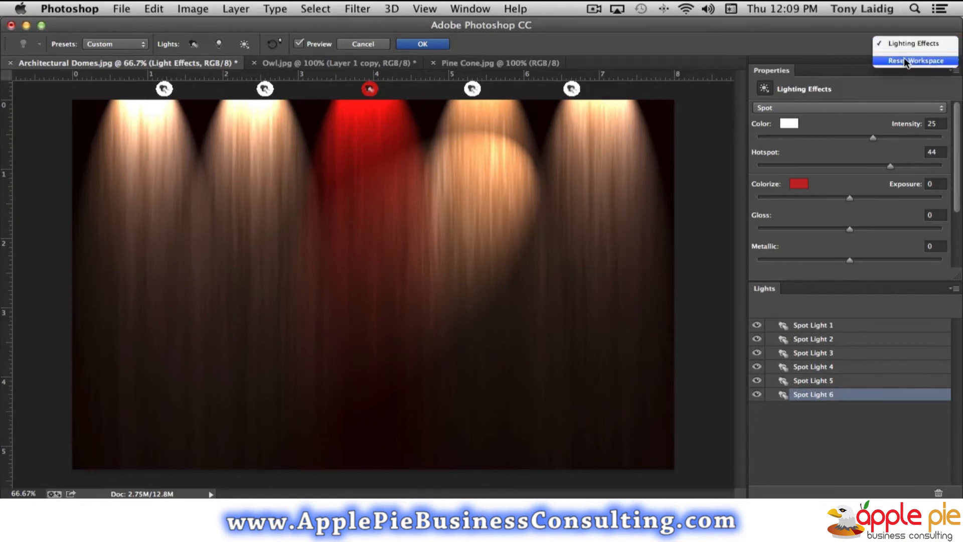
pyautogui.click(904, 59)
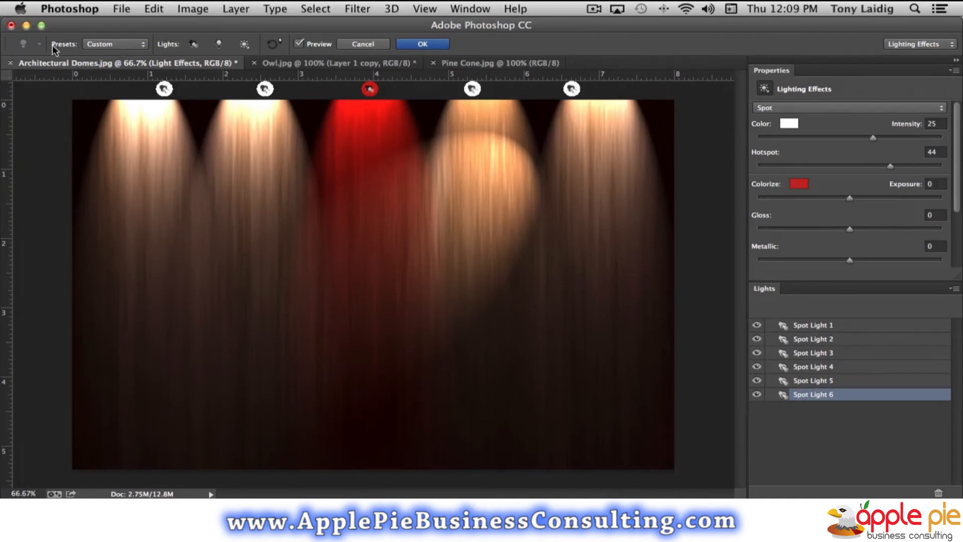
# - Try the Five Lights Up preset on the wood texture and switch to the Crossing Down preset
pyautogui.click(120, 46)
pyautogui.moveTo(132, 10)
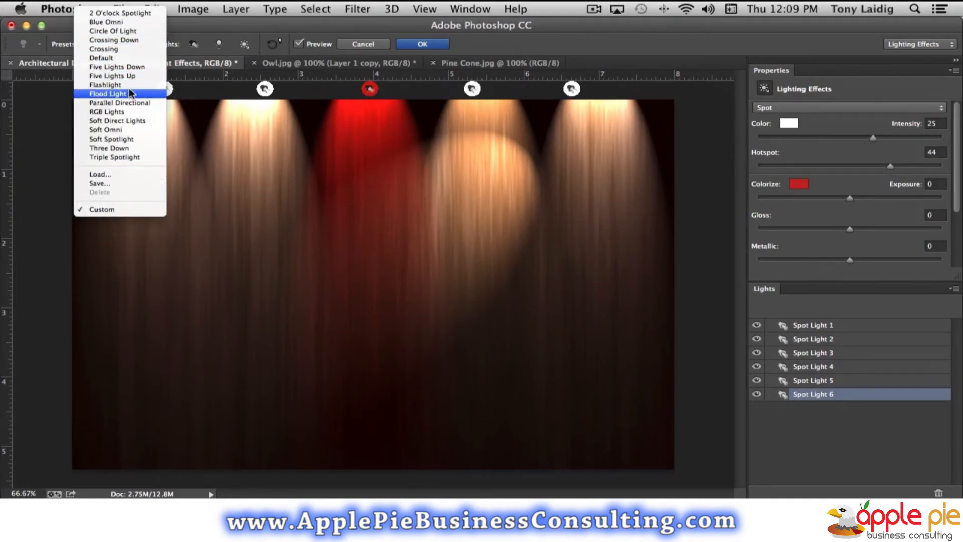
pyautogui.click(132, 77)
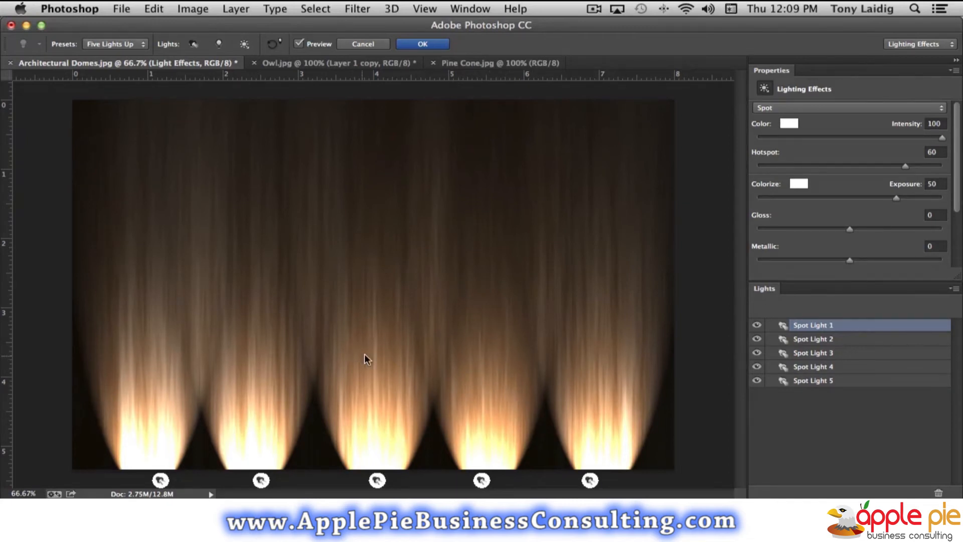
pyautogui.click(141, 46)
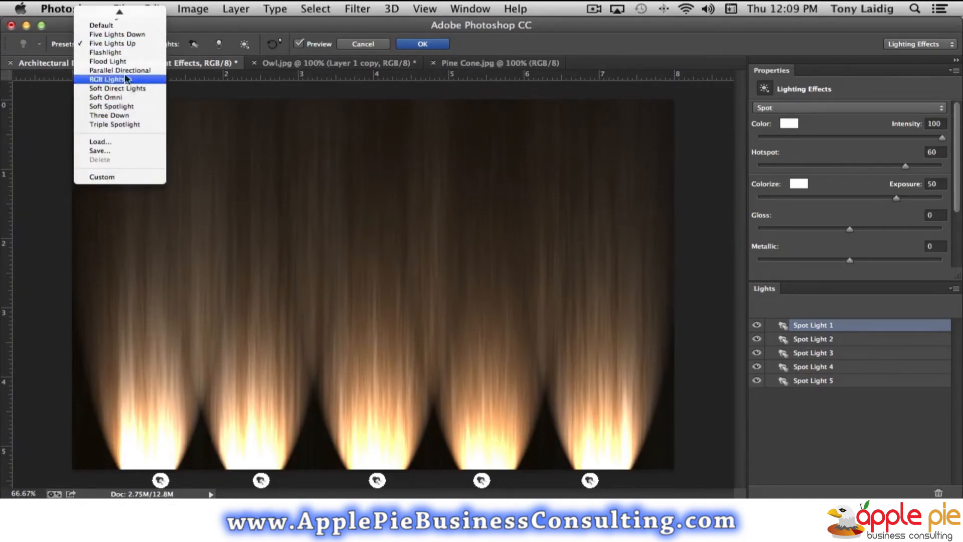
pyautogui.scroll(4, 124, 59)
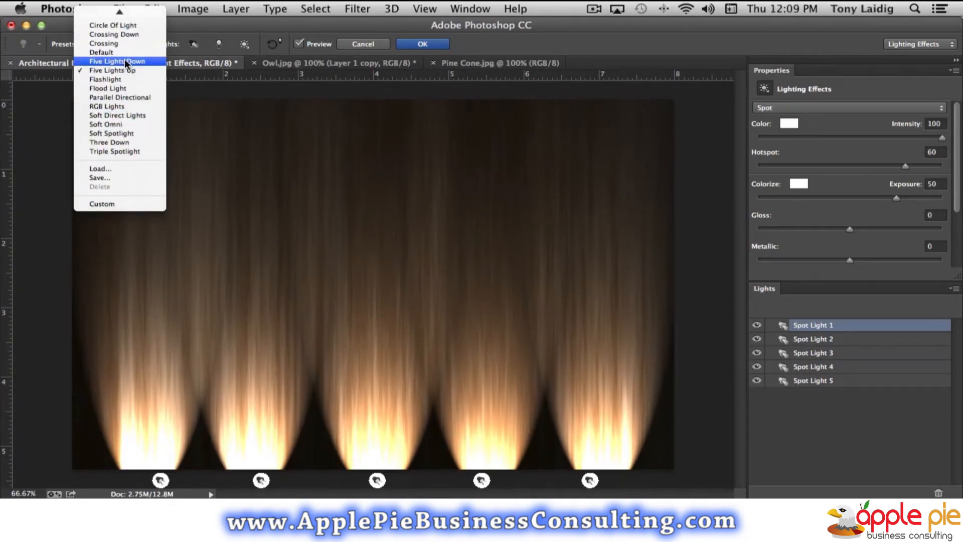
pyautogui.click(126, 40)
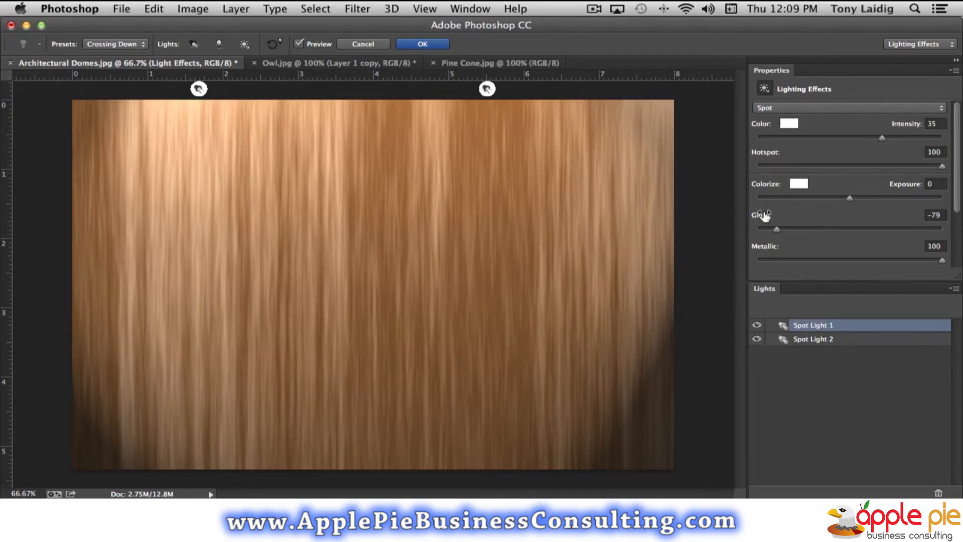
# - Delete Spot Light 1 from the Crossing Down setup and cancel the Lighting Effects filter
pyautogui.click(353, 9)
pyautogui.click(651, 39)
pyautogui.click(939, 493)
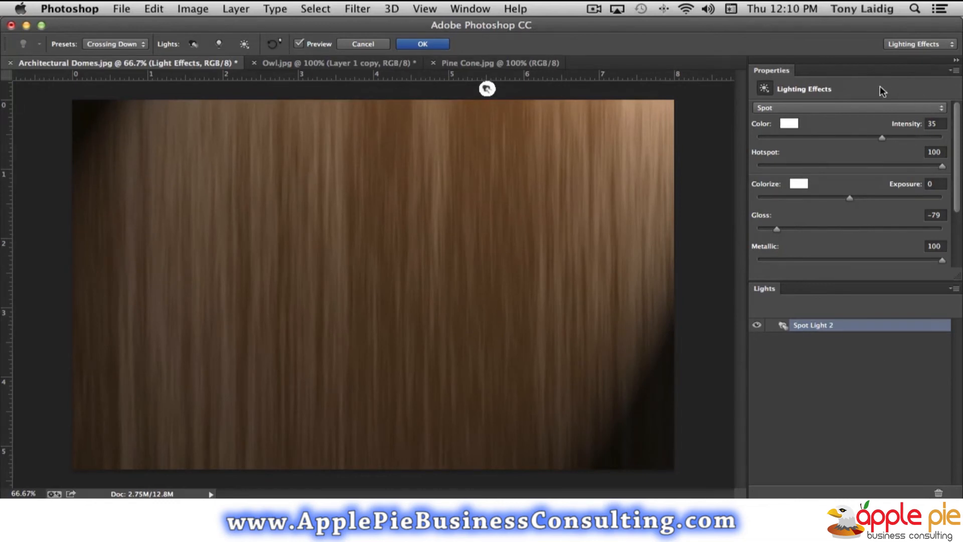
pyautogui.click(364, 46)
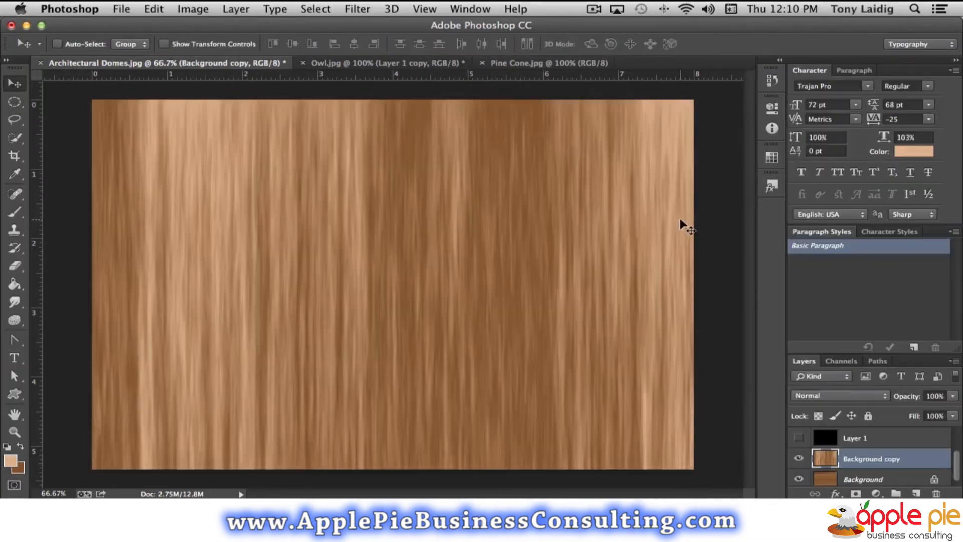
# - Look over the available Sharpen filters and switch to the Owl.jpg document
pyautogui.click(369, 9)
pyautogui.moveTo(437, 239)
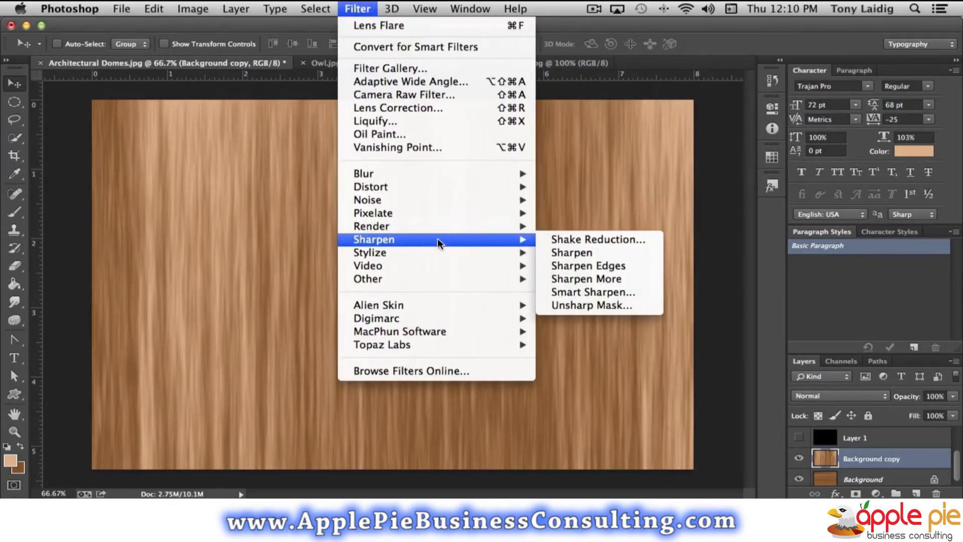
pyautogui.moveTo(425, 254)
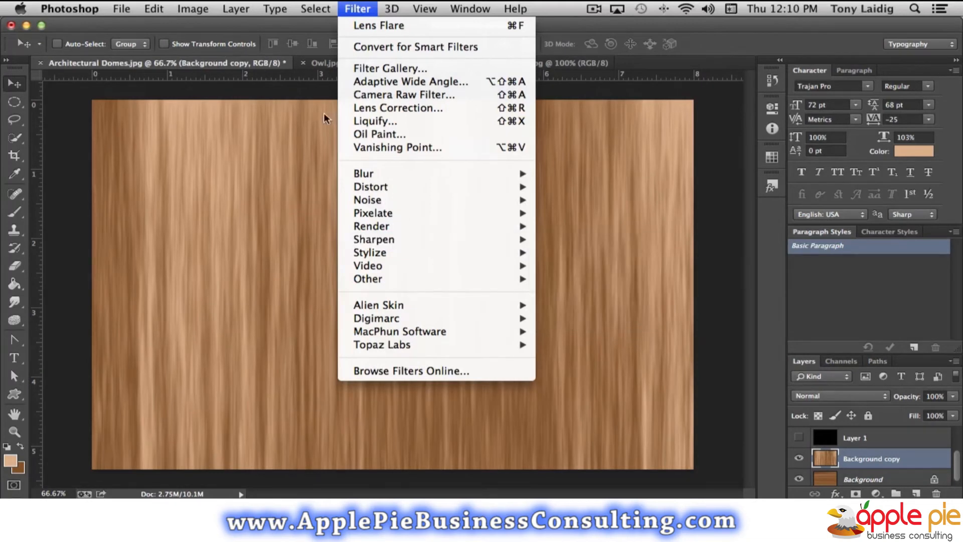
pyautogui.click(317, 61)
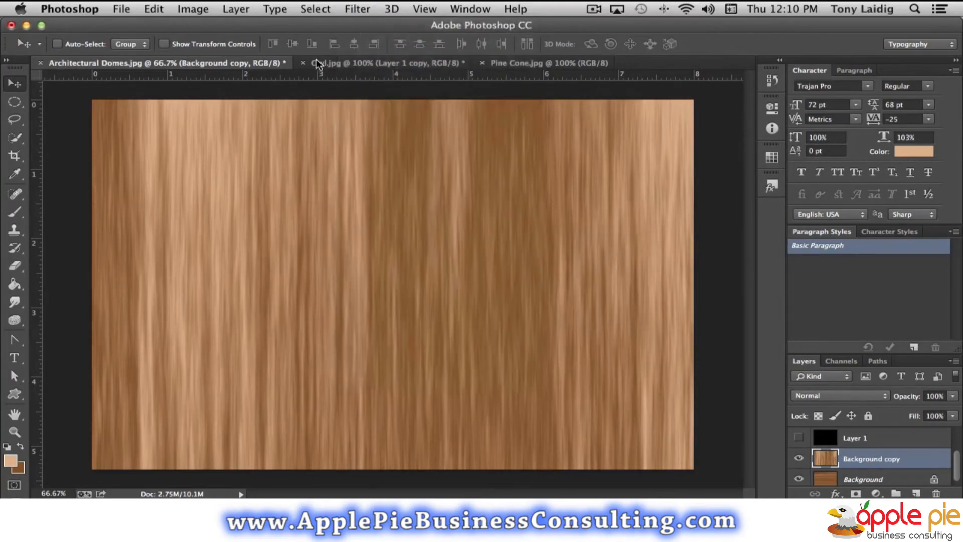
pyautogui.click(345, 64)
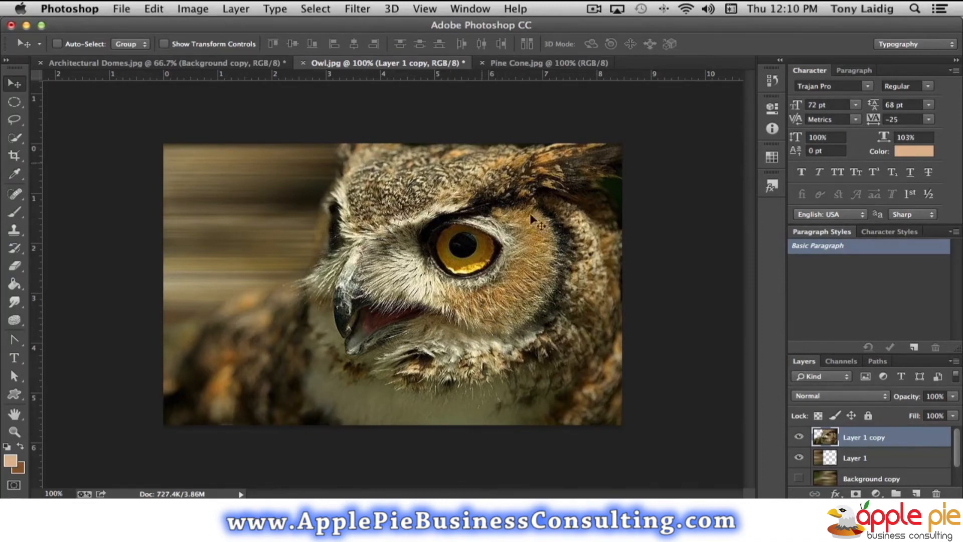
# - Apply a Gaussian Blur with a 1.3-pixel radius to the owl's Layer 1 copy
pyautogui.click(350, 10)
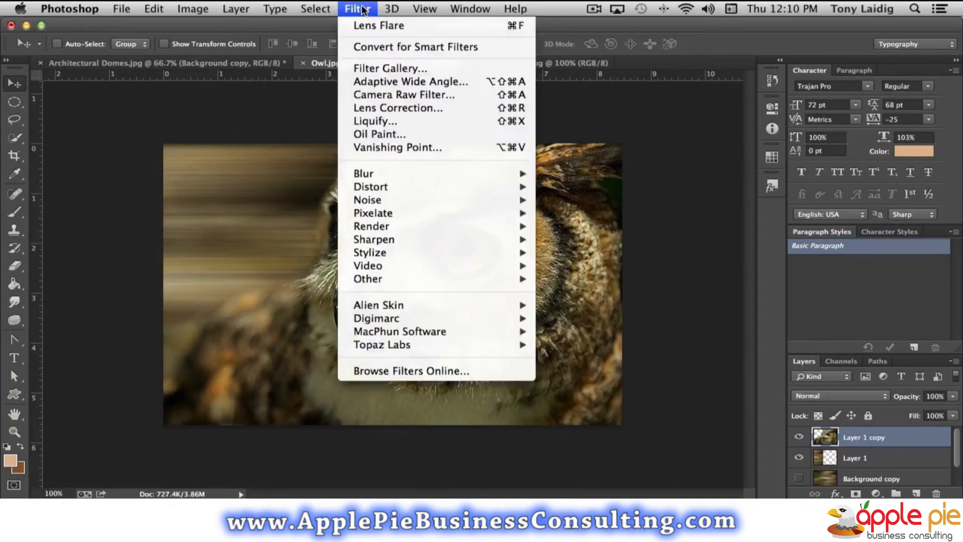
pyautogui.moveTo(386, 173)
pyautogui.click(591, 274)
pyautogui.moveTo(684, 294); pyautogui.dragTo(660, 297)
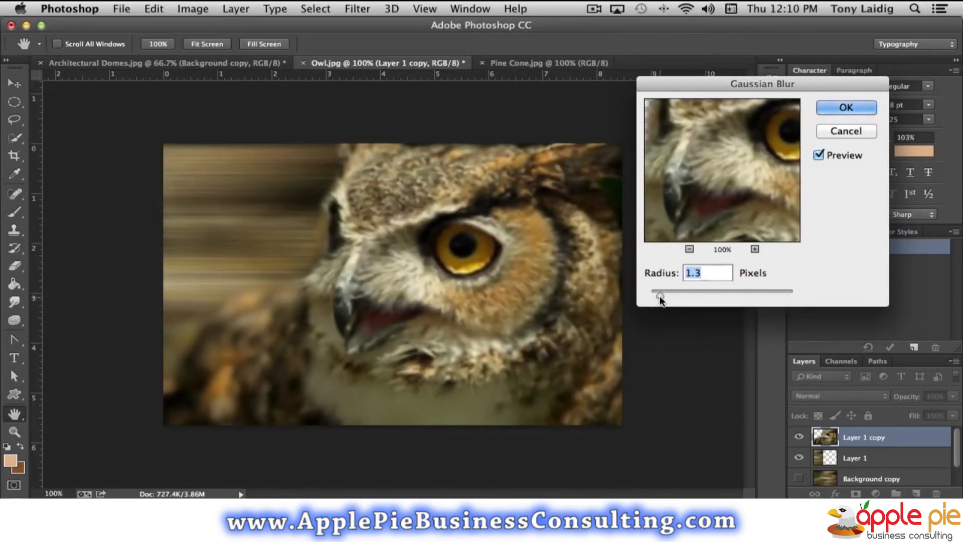
pyautogui.click(836, 110)
# - Try the basic Sharpen filter on the blurred owl layer
pyautogui.click(357, 10)
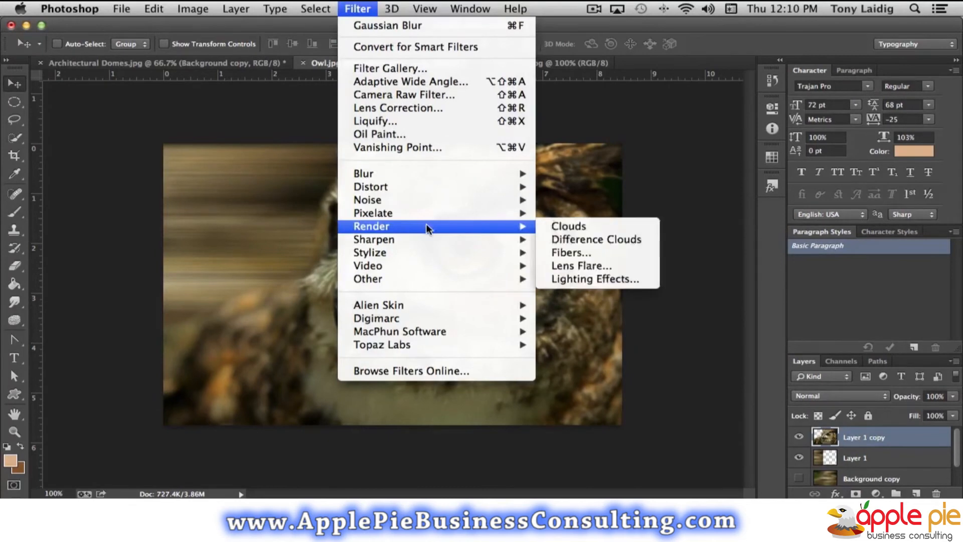
pyautogui.moveTo(414, 240)
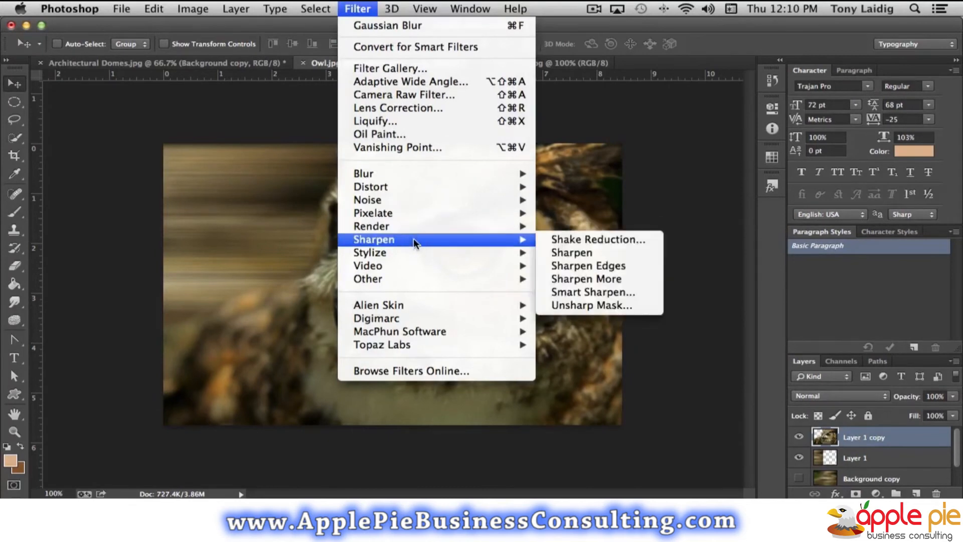
pyautogui.click(595, 255)
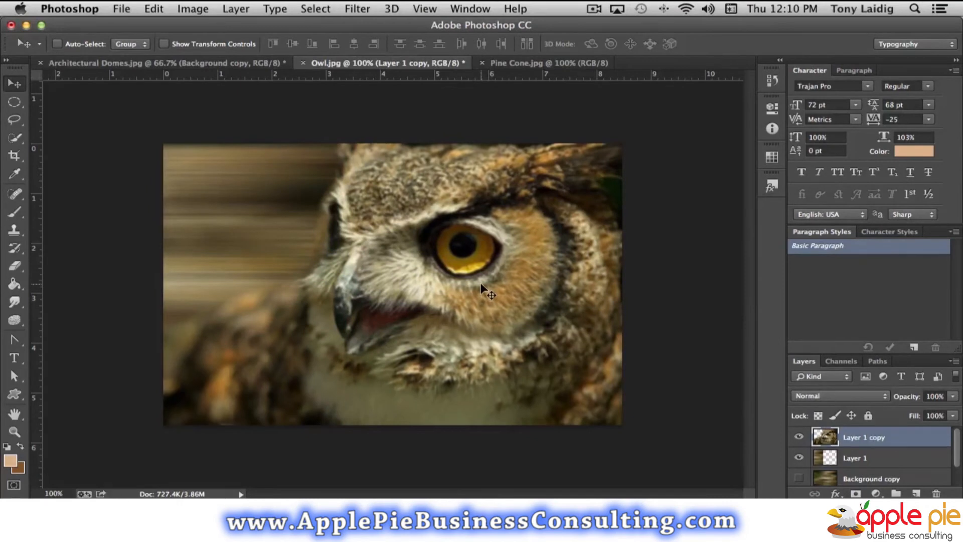
# - Start Smart Sharpen on the owl layer with the Amount at 298%, keeping the owl's face uncovered
pyautogui.click(354, 9)
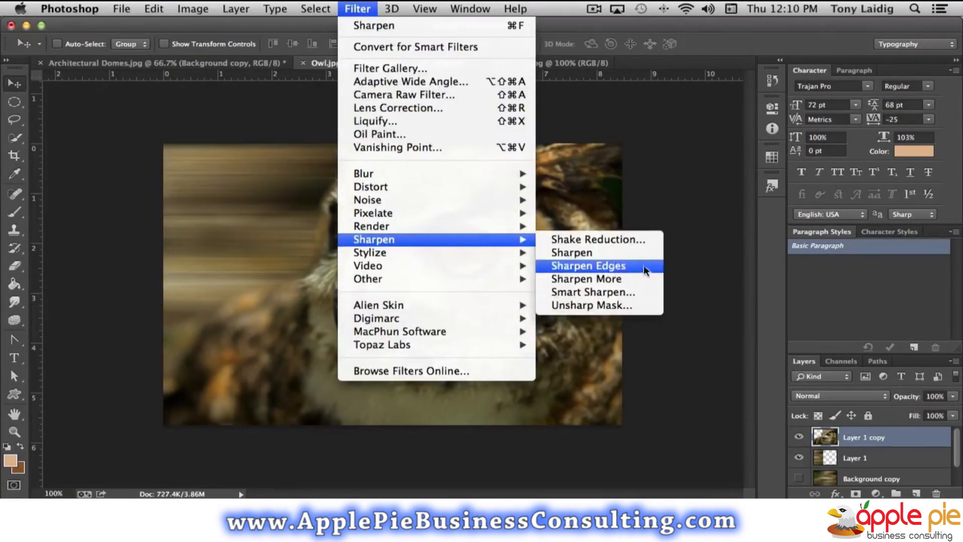
pyautogui.click(633, 292)
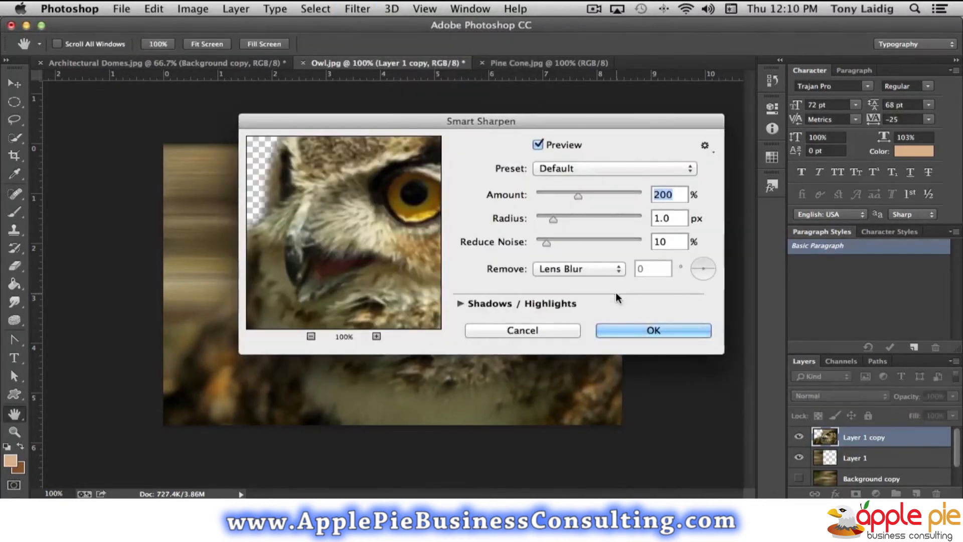
pyautogui.moveTo(476, 125); pyautogui.dragTo(714, 76)
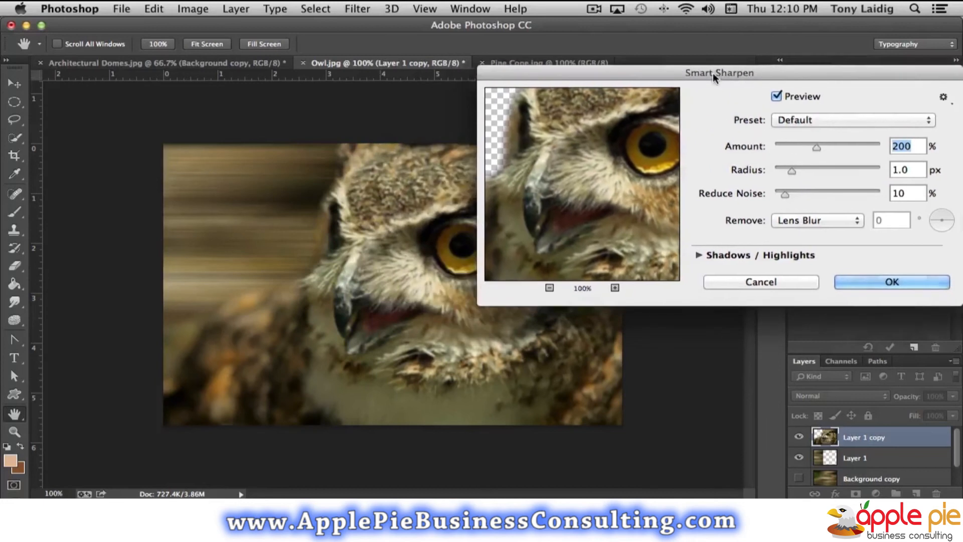
pyautogui.moveTo(817, 151); pyautogui.dragTo(837, 151)
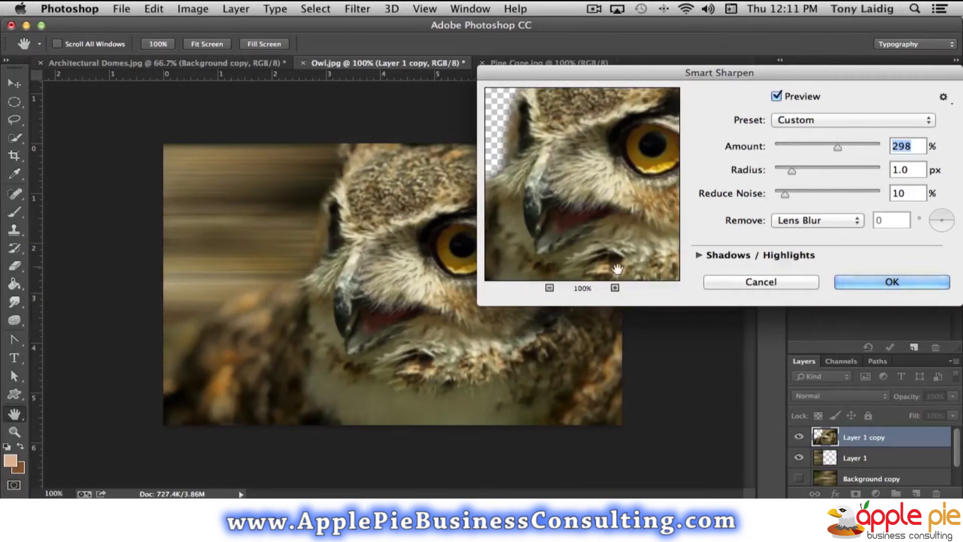
pyautogui.moveTo(729, 73); pyautogui.dragTo(683, 26)
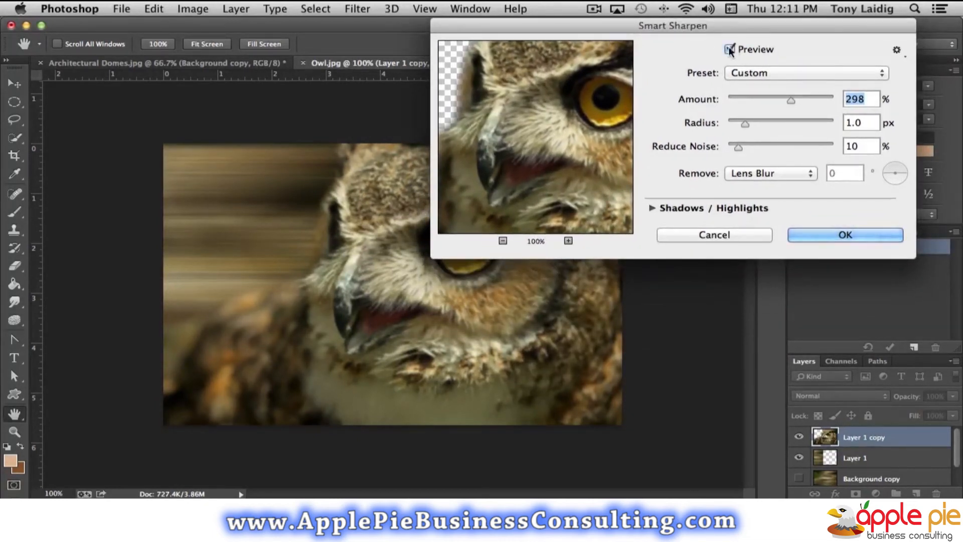
pyautogui.moveTo(730, 50); pyautogui.dragTo(811, 49)
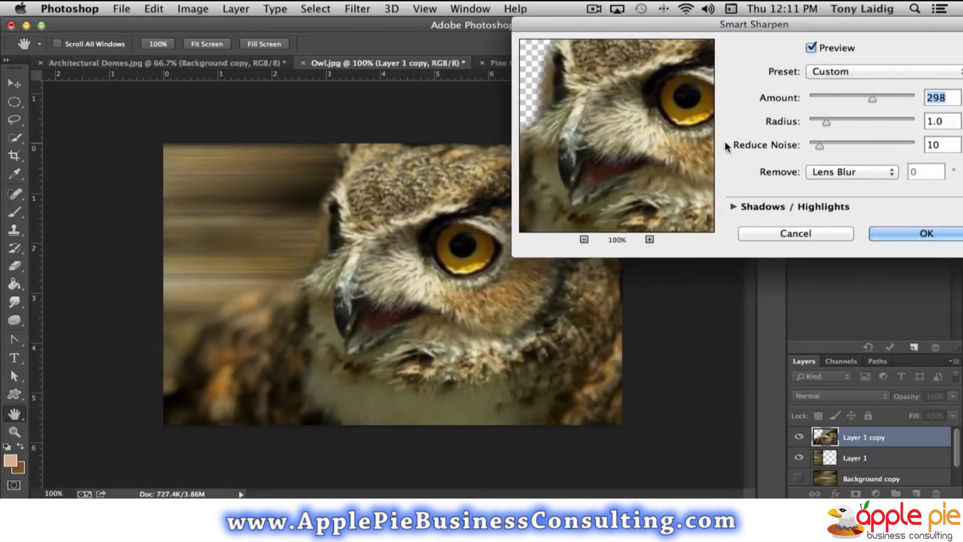
# - Set the Smart Sharpen Radius to 1.9 px and Reduce Noise to 26%, compare the preview off and on, and apply the filter
pyautogui.moveTo(825, 123)
pyautogui.mouseDown()
pyautogui.moveTo(842, 126)
pyautogui.moveTo(834, 127)
pyautogui.mouseUp()
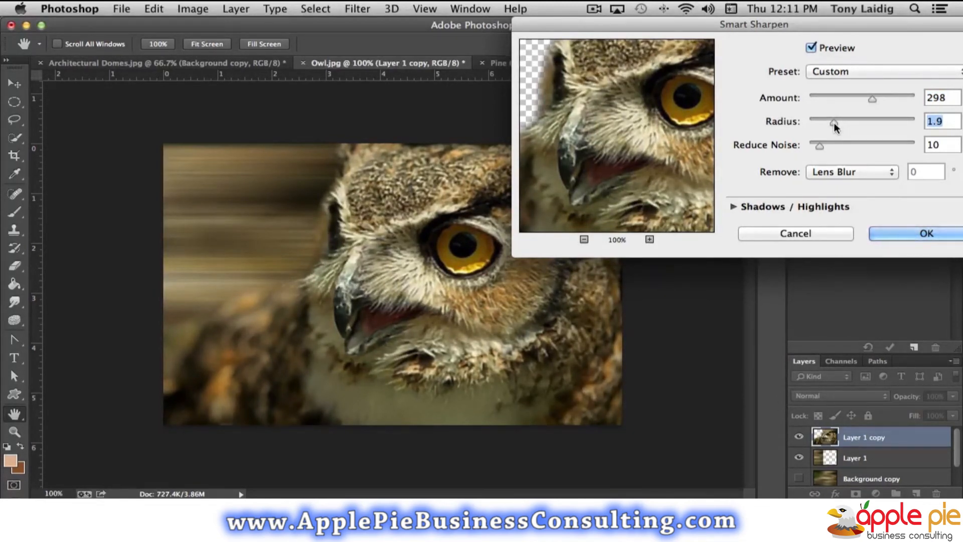
pyautogui.moveTo(821, 144); pyautogui.dragTo(837, 146)
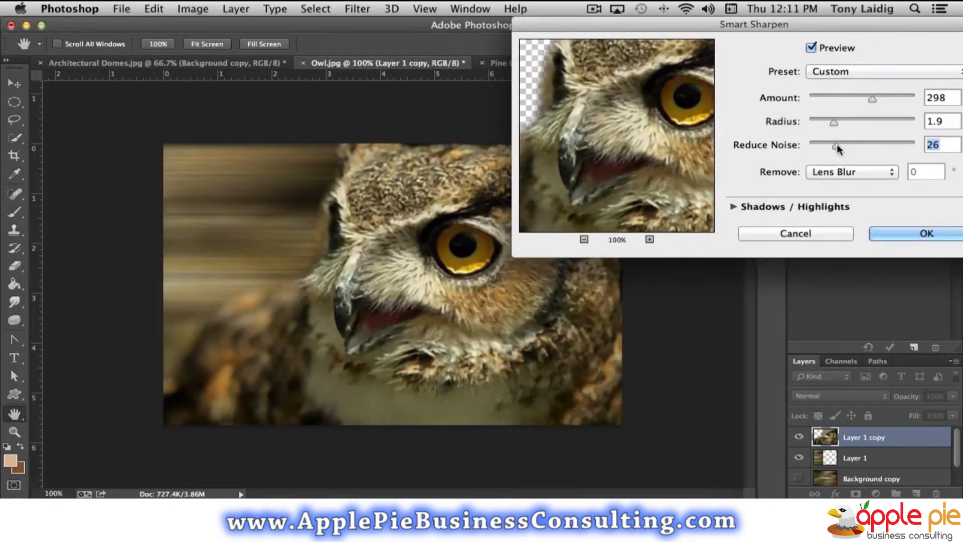
pyautogui.click(811, 46)
pyautogui.click(811, 46)
pyautogui.moveTo(808, 26); pyautogui.dragTo(638, 29)
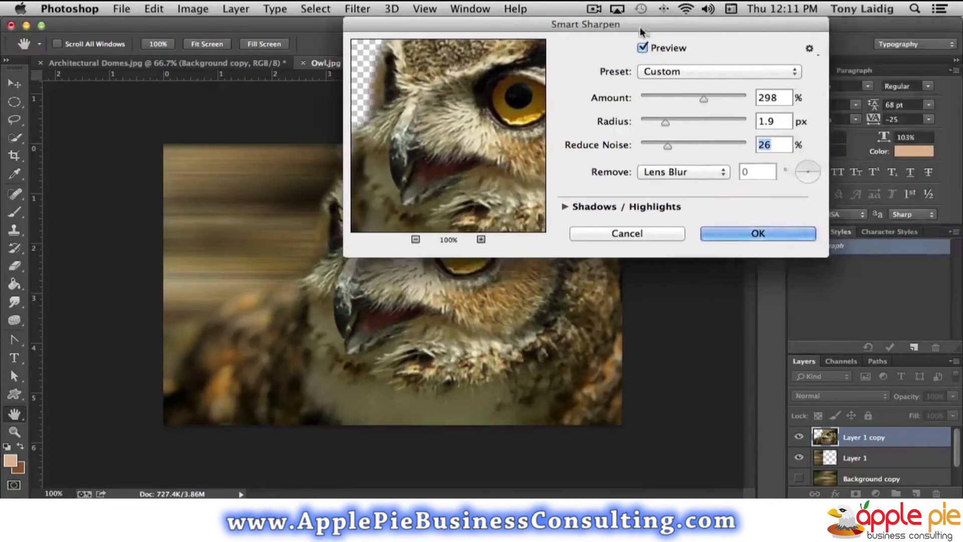
pyautogui.click(768, 230)
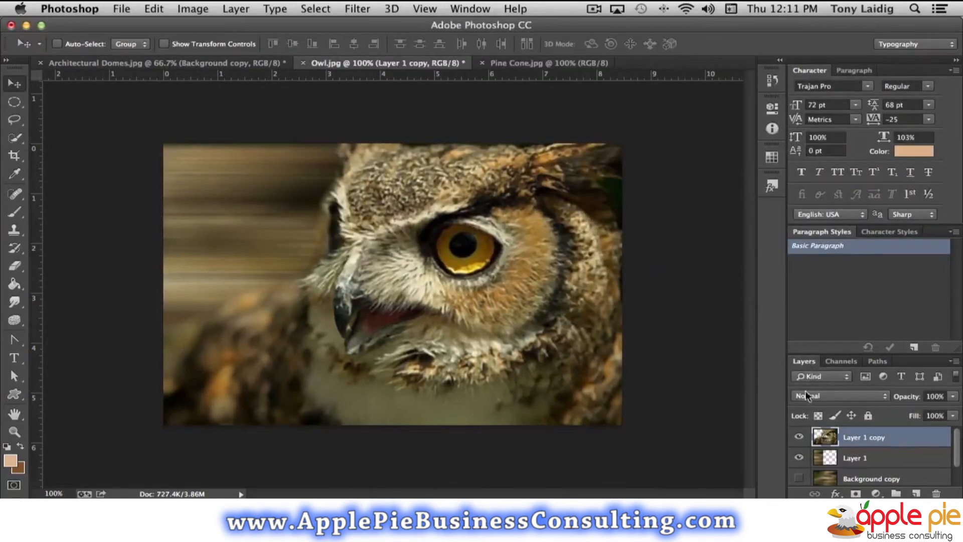
# - Compare the owl's last Eraser history state with the Smart Sharpen state, ending on Smart Sharpen
pyautogui.click(771, 81)
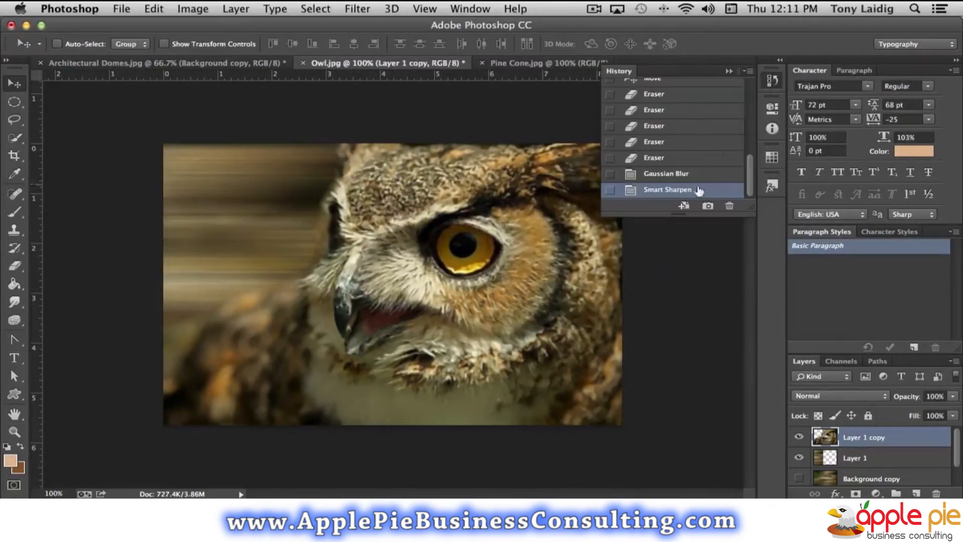
pyautogui.click(694, 159)
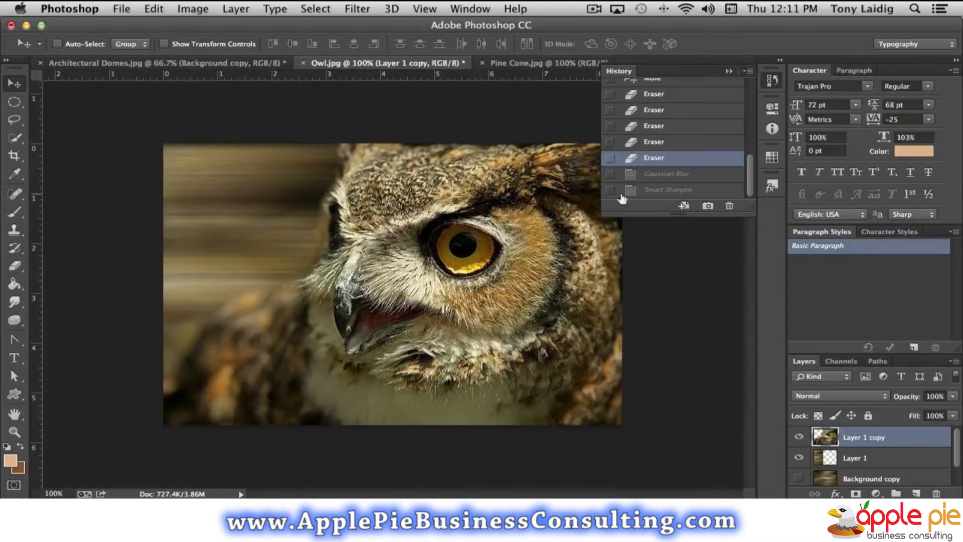
pyautogui.click(668, 193)
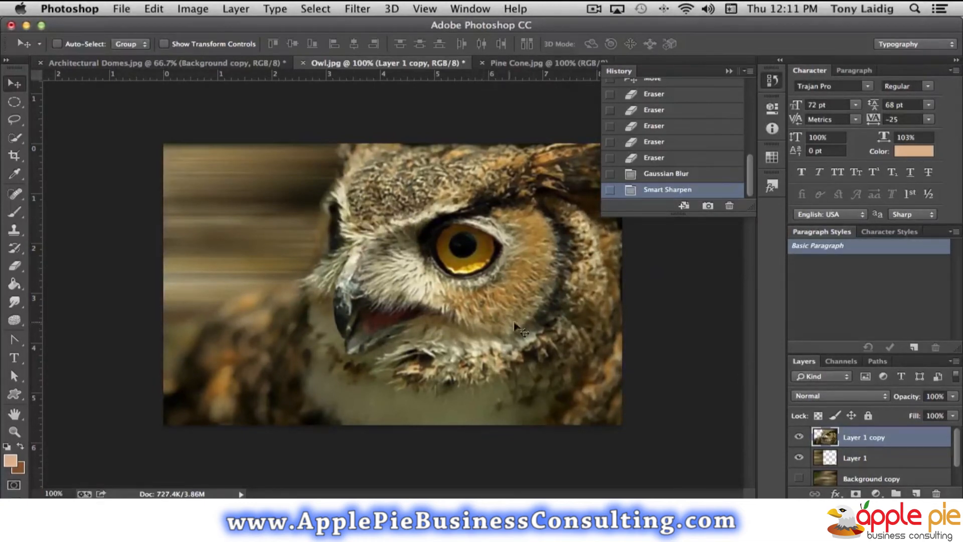
# - Compare the owl's last Eraser history state with Smart Sharpen once more, and return to the Gaussian Blur state
pyautogui.click(667, 157)
pyautogui.click(656, 192)
pyautogui.click(661, 174)
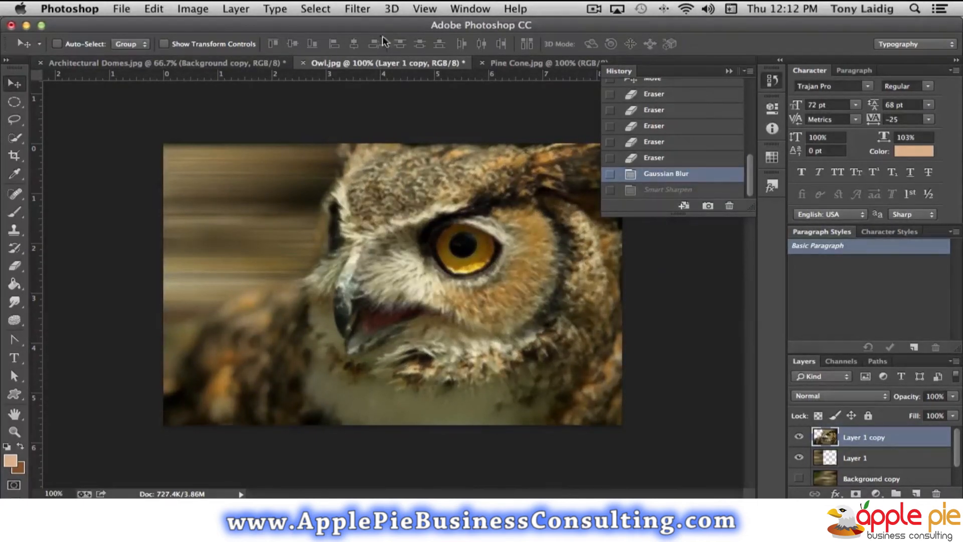
# - Apply Unsharp Mask to the blurred owl layer with Amount 87%, Radius 3.8 pixels and Threshold 4 levels
pyautogui.click(356, 9)
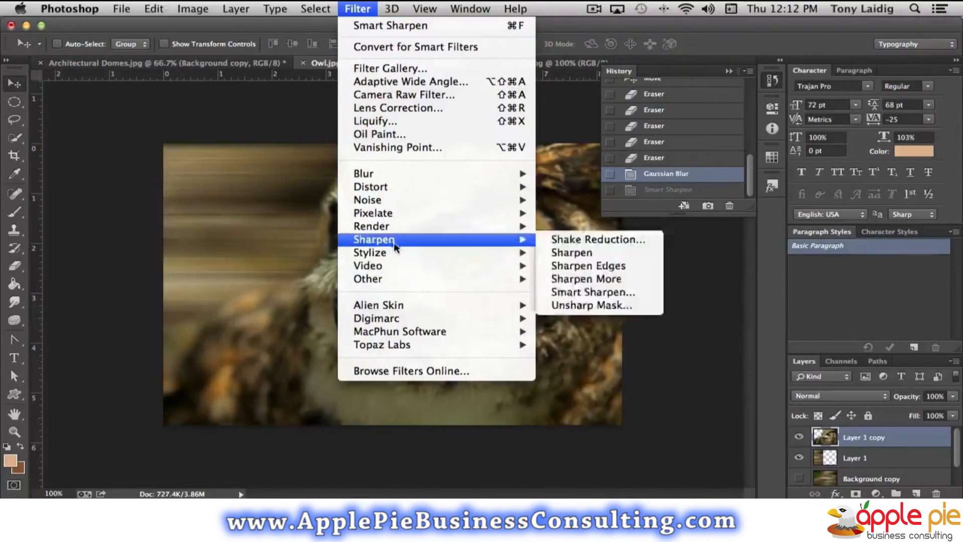
pyautogui.moveTo(399, 239)
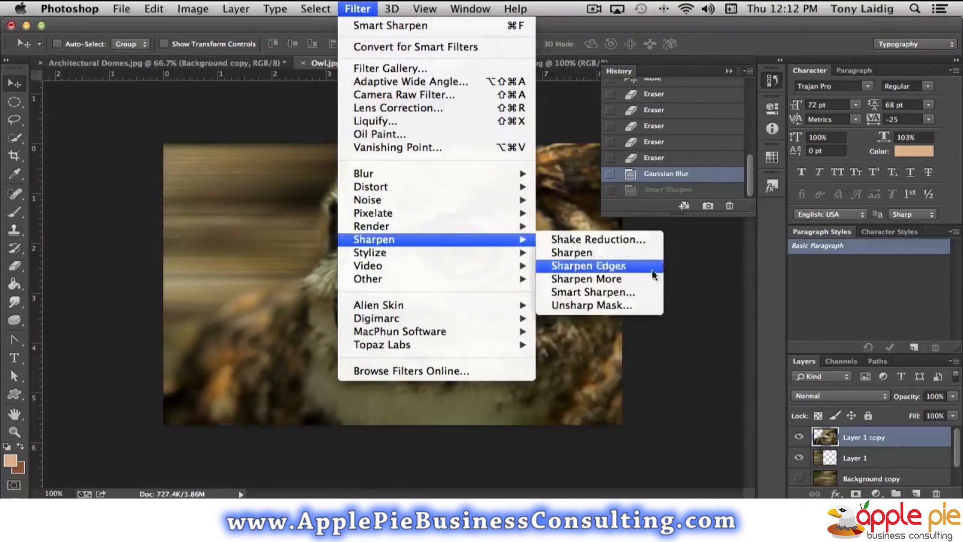
pyautogui.click(604, 306)
pyautogui.moveTo(447, 88); pyautogui.dragTo(633, 83)
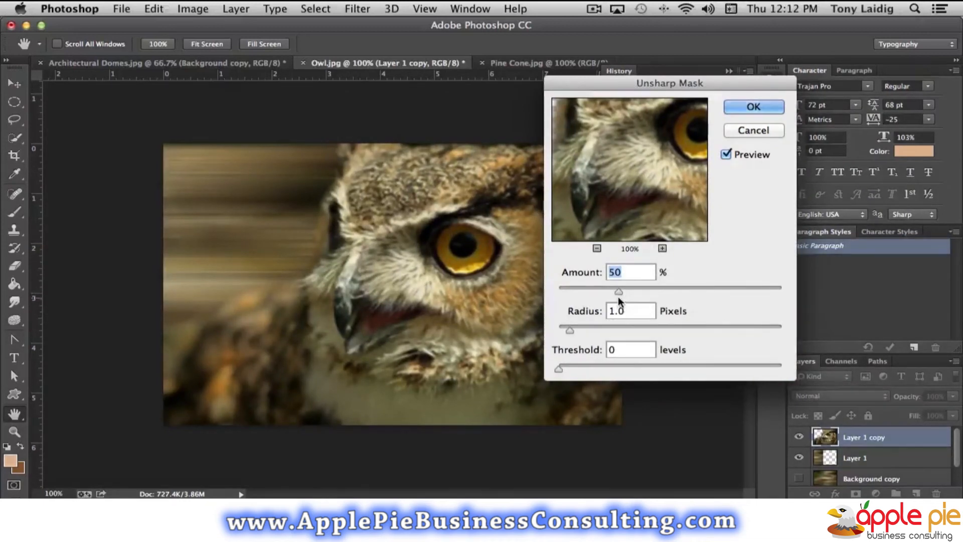
pyautogui.moveTo(621, 288); pyautogui.dragTo(662, 291)
pyautogui.moveTo(570, 329); pyautogui.dragTo(589, 327)
pyautogui.moveTo(558, 369)
pyautogui.mouseDown()
pyautogui.moveTo(576, 369)
pyautogui.moveTo(556, 368)
pyautogui.moveTo(564, 368)
pyautogui.mouseUp()
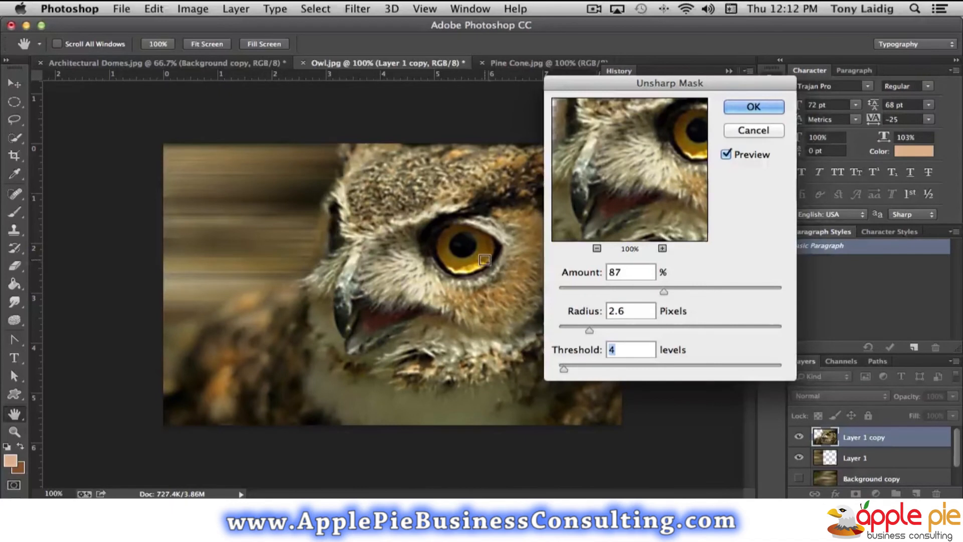
pyautogui.moveTo(590, 328); pyautogui.dragTo(605, 325)
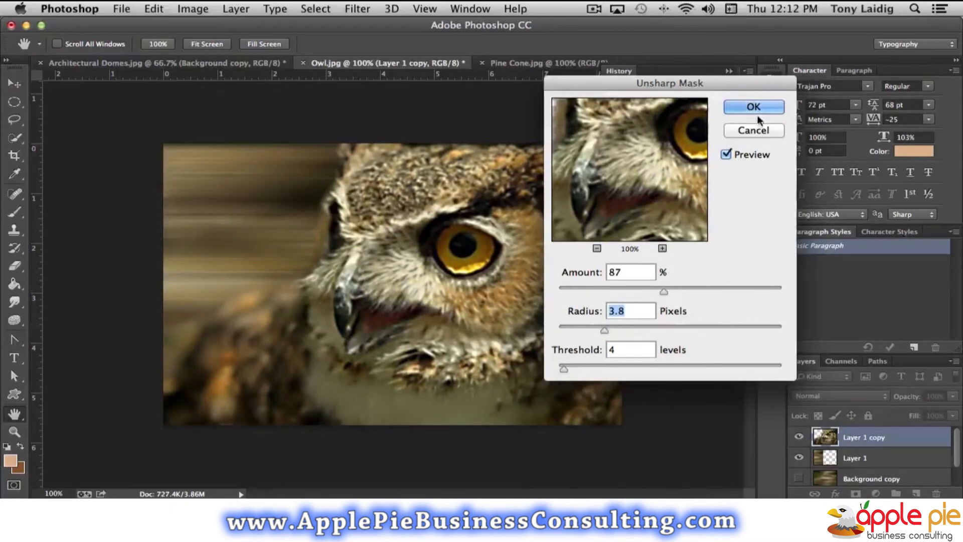
pyautogui.click(756, 111)
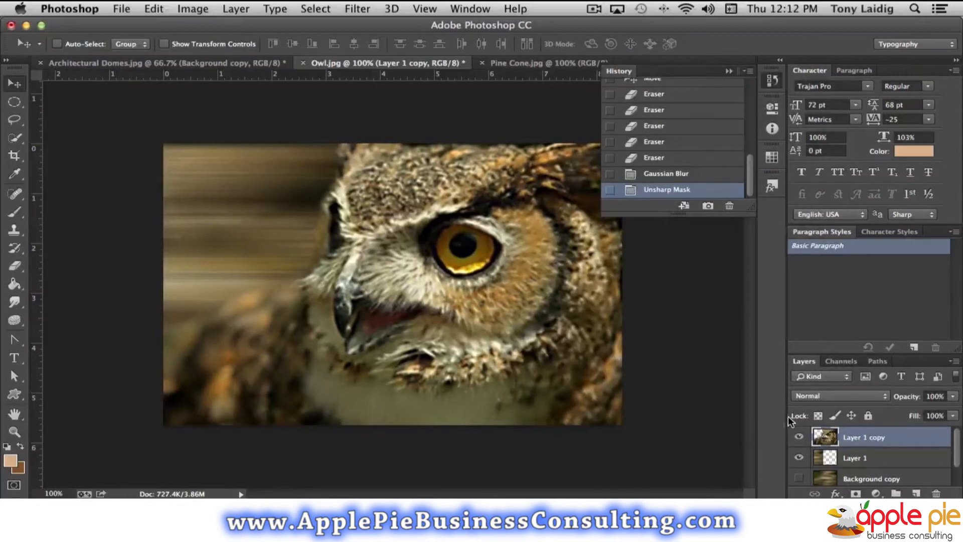
# - Compare the Unsharp Mask, Gaussian Blur and last Eraser history states, ending on the last Eraser state, and collapse the history
pyautogui.click(672, 172)
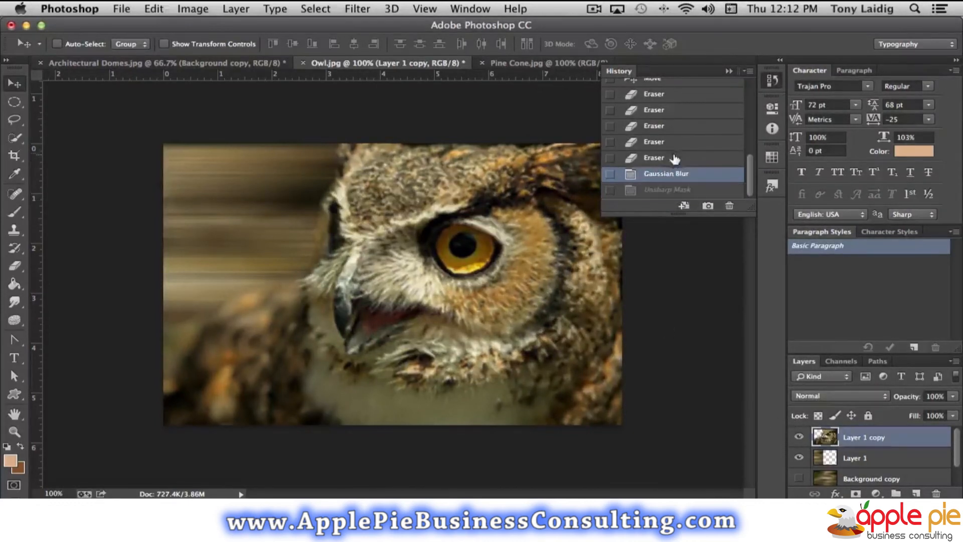
pyautogui.click(671, 157)
pyautogui.click(672, 193)
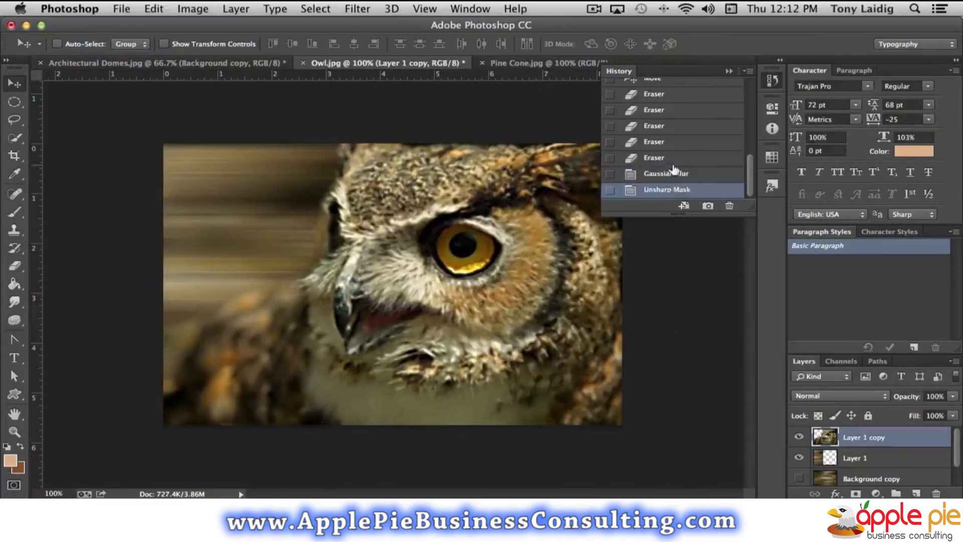
pyautogui.click(671, 163)
pyautogui.click(671, 193)
pyautogui.click(665, 174)
pyautogui.click(667, 159)
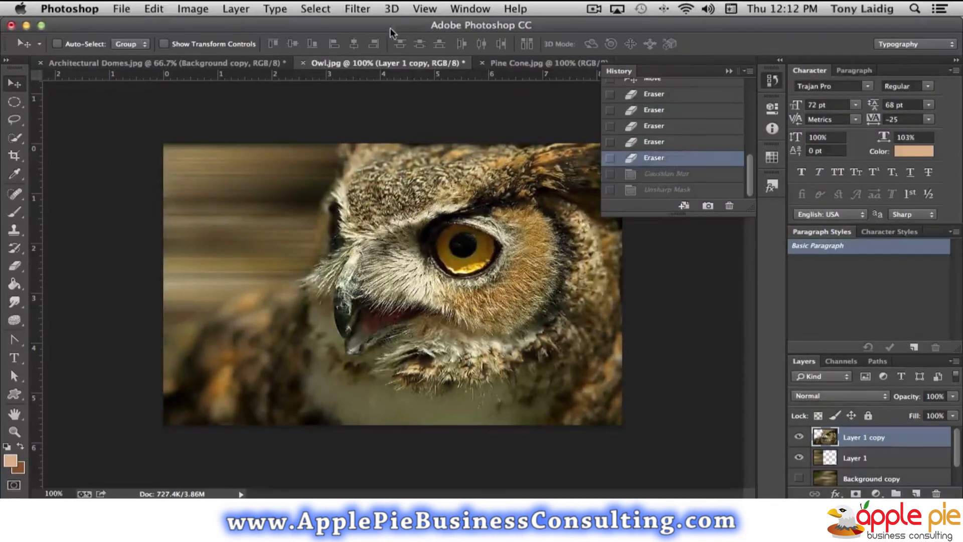
pyautogui.click(772, 80)
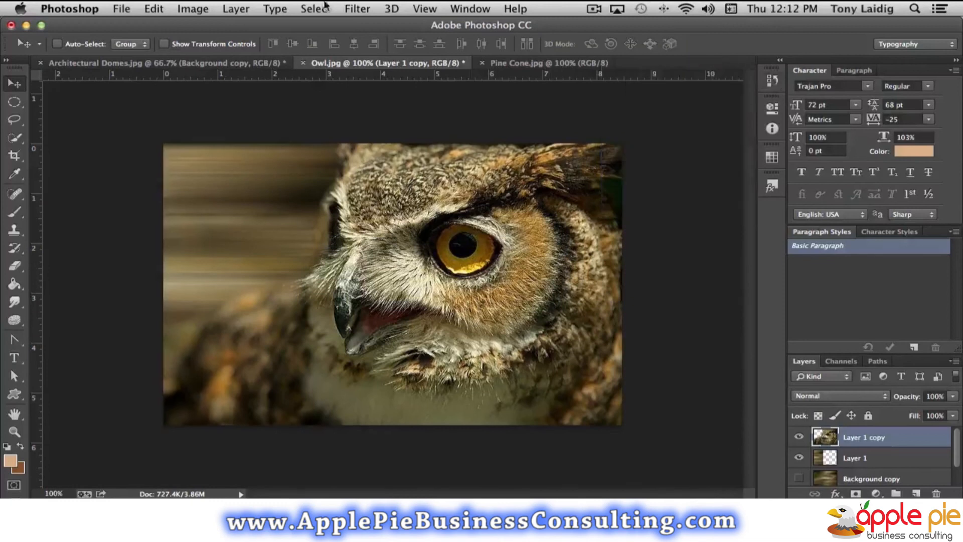
# - Try the Stylize filter Diffuse in Normal mode on the owl layer, previewing the eye area, and undo it
pyautogui.click(355, 11)
pyautogui.moveTo(430, 257)
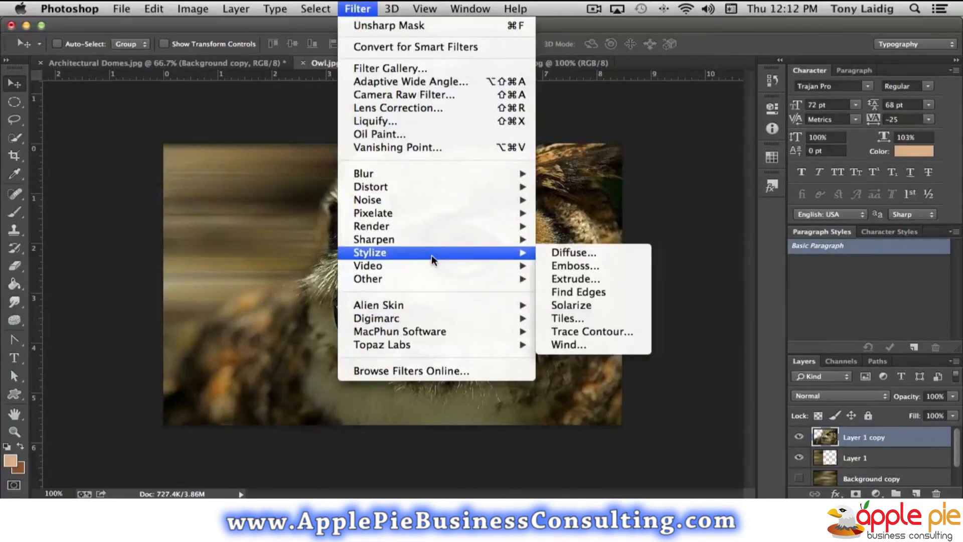
pyautogui.moveTo(504, 267)
pyautogui.click(569, 253)
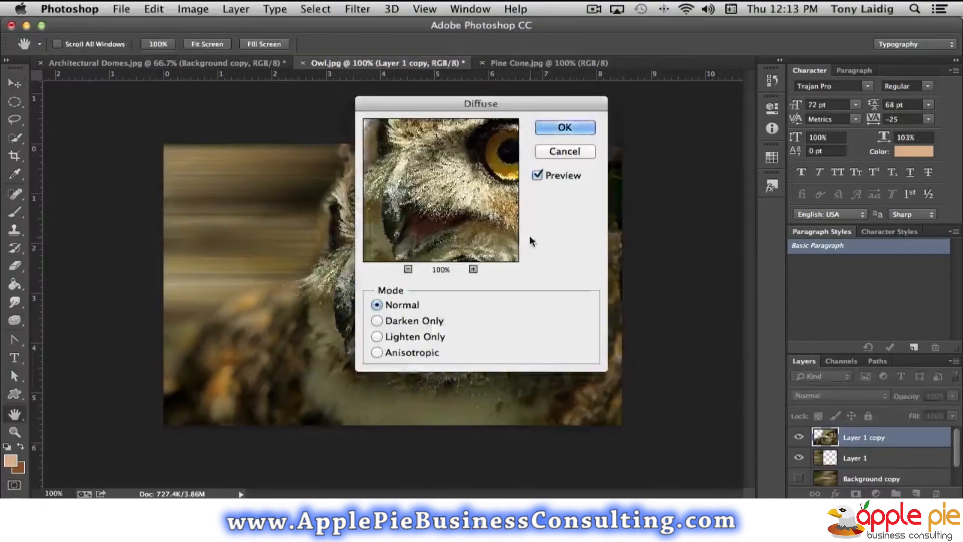
pyautogui.moveTo(493, 237); pyautogui.dragTo(462, 199)
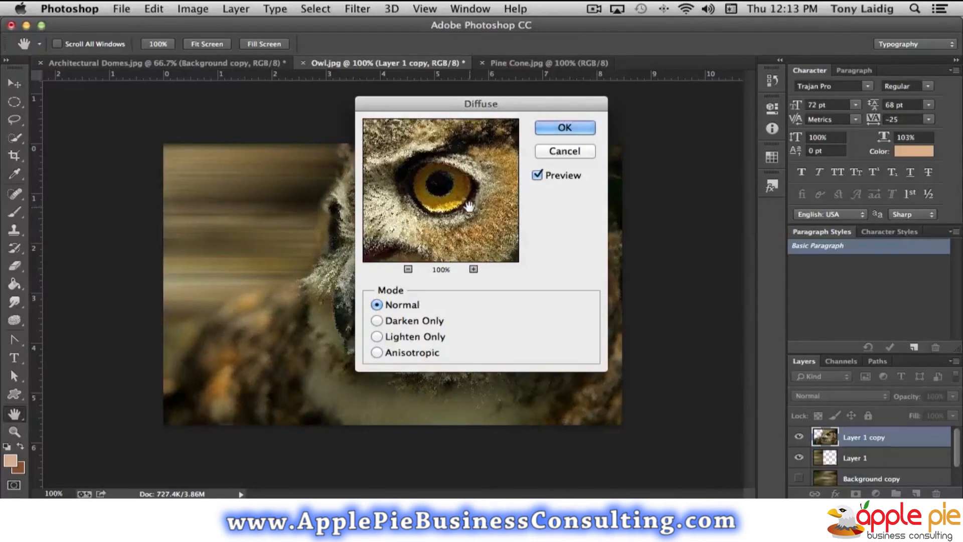
pyautogui.click(576, 130)
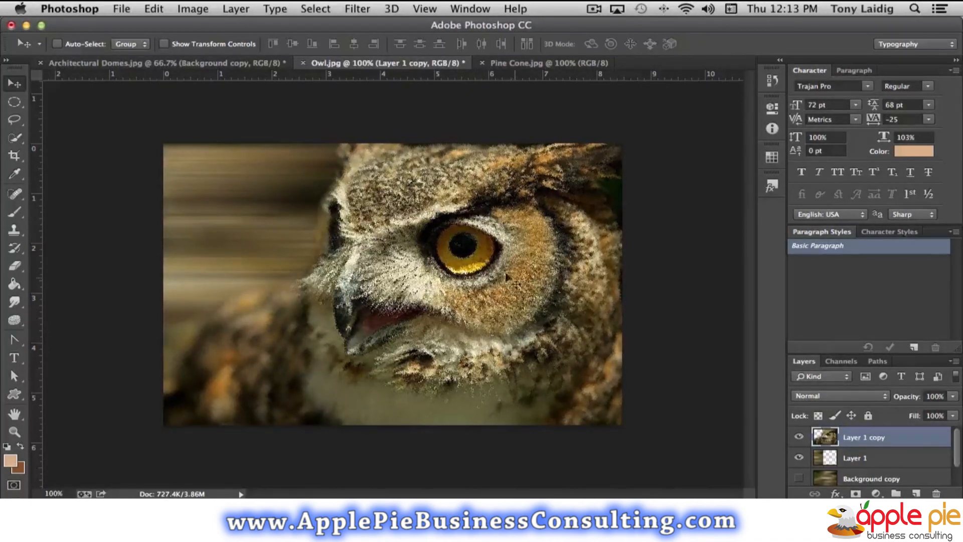
pyautogui.press('super+z')
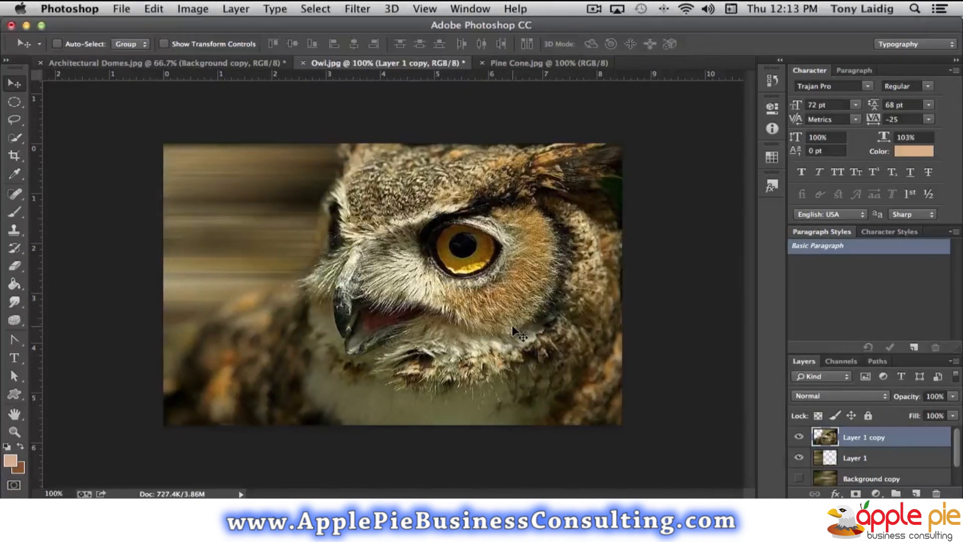
# - Try the Stylize filter Wind on the owl layer, previewing Blast and applying Stagger from the right, and undo it
pyautogui.click(357, 9)
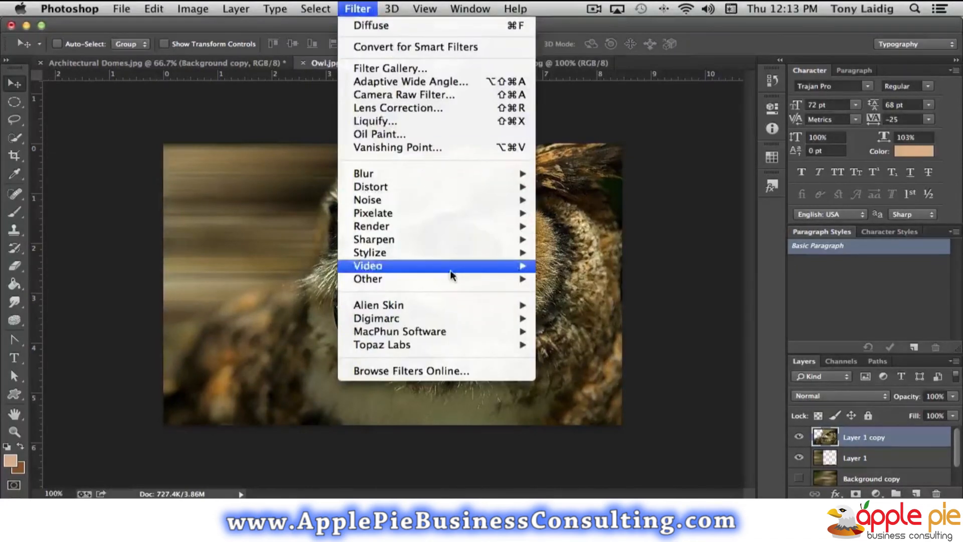
pyautogui.moveTo(445, 254)
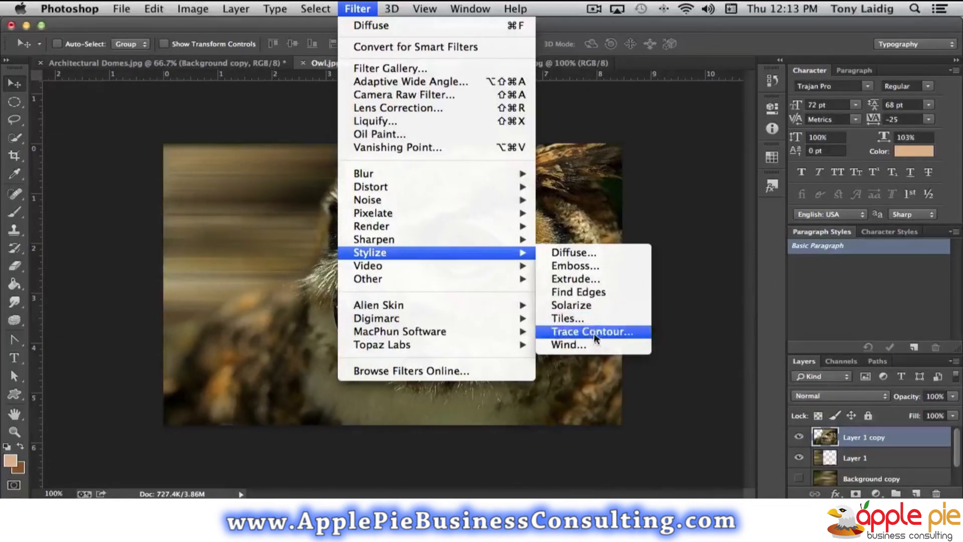
pyautogui.click(565, 346)
pyautogui.moveTo(517, 193); pyautogui.dragTo(496, 205)
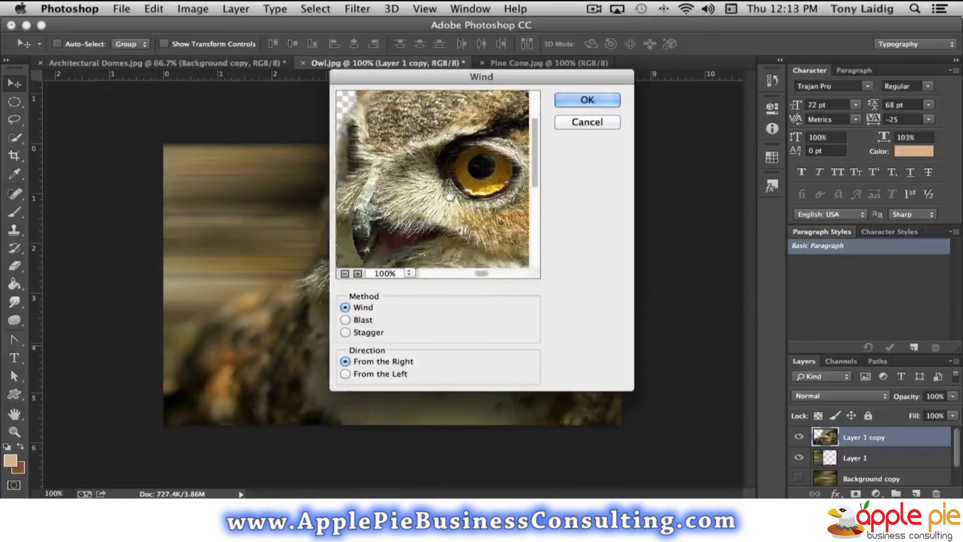
pyautogui.click(346, 320)
pyautogui.click(354, 332)
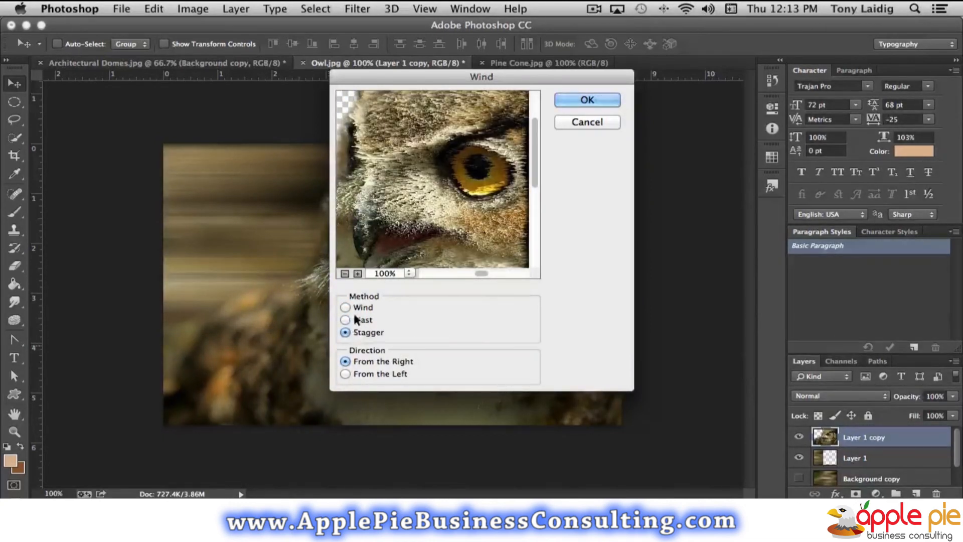
pyautogui.click(583, 101)
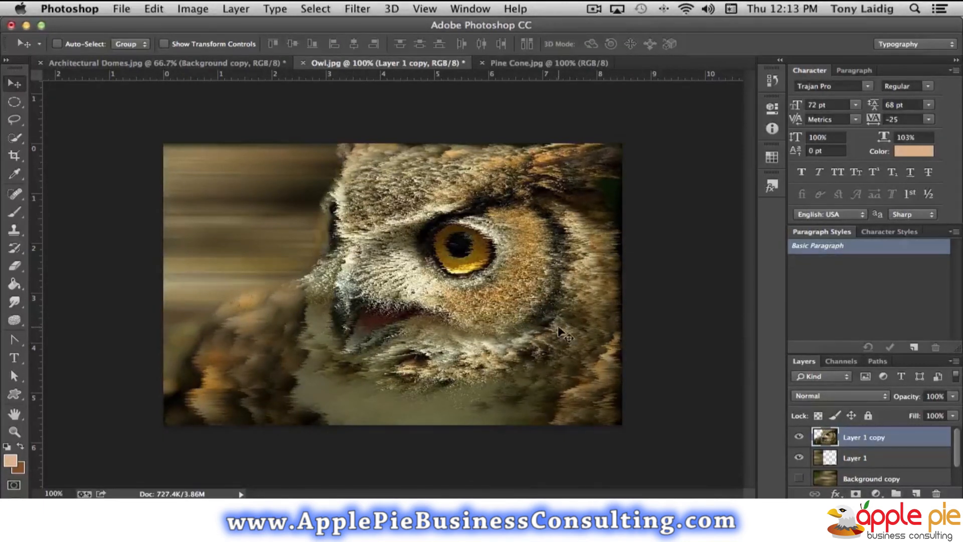
pyautogui.press('super+z')
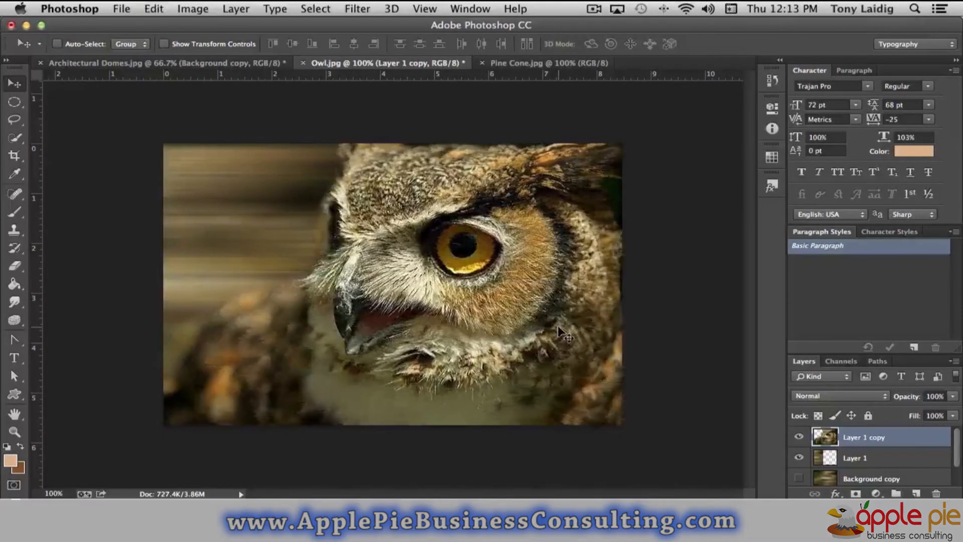